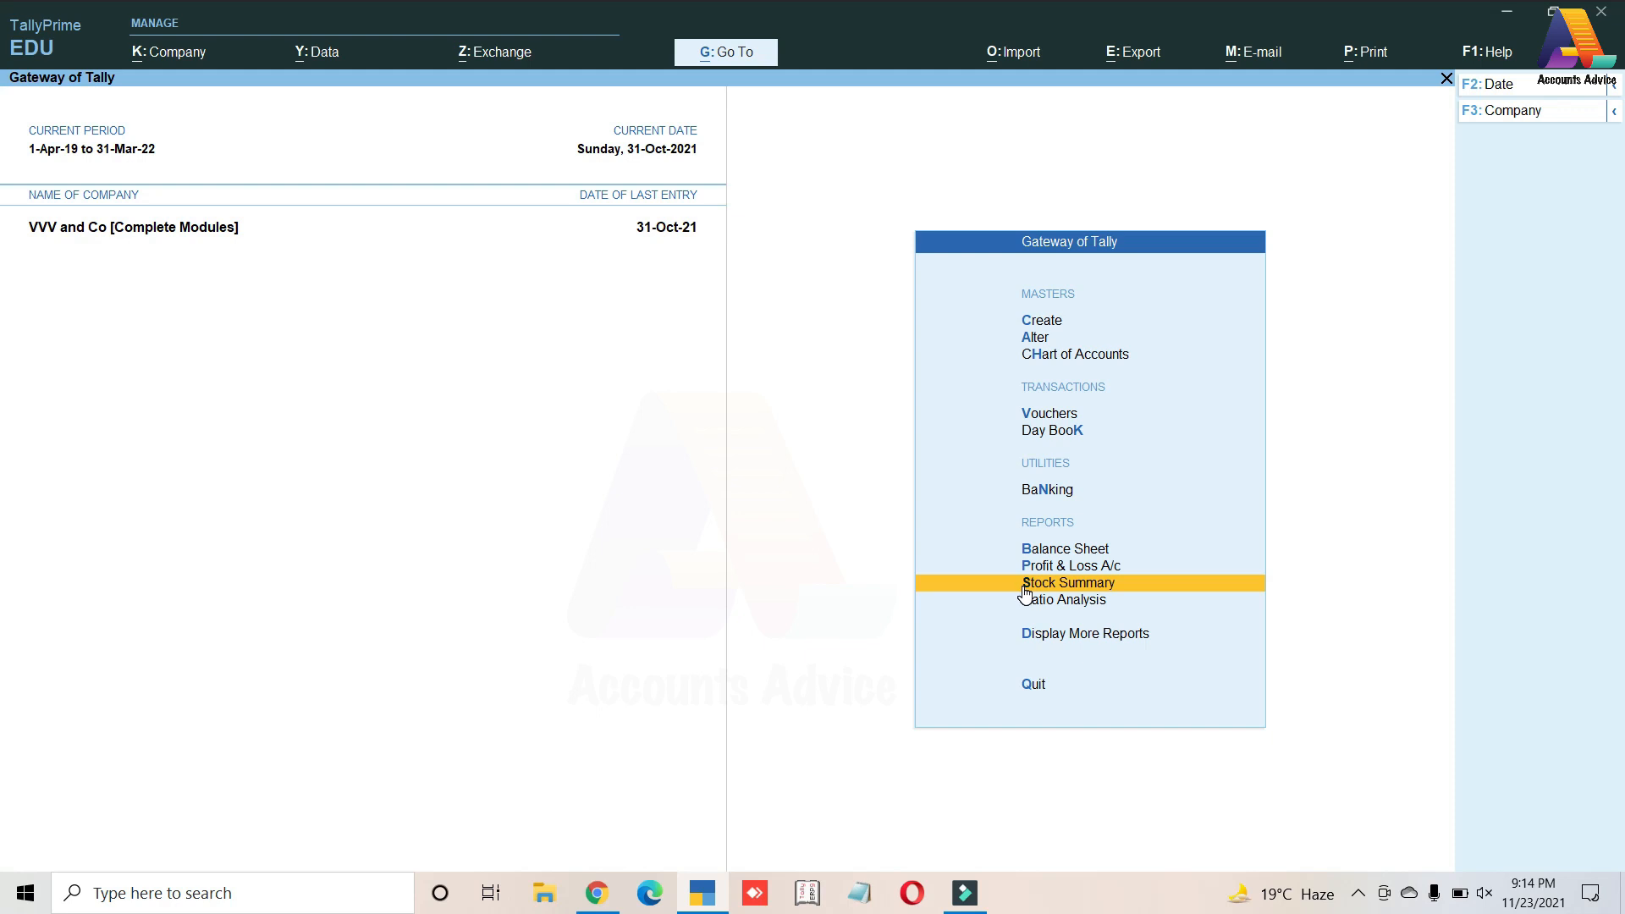
key(Up)
key(Up)
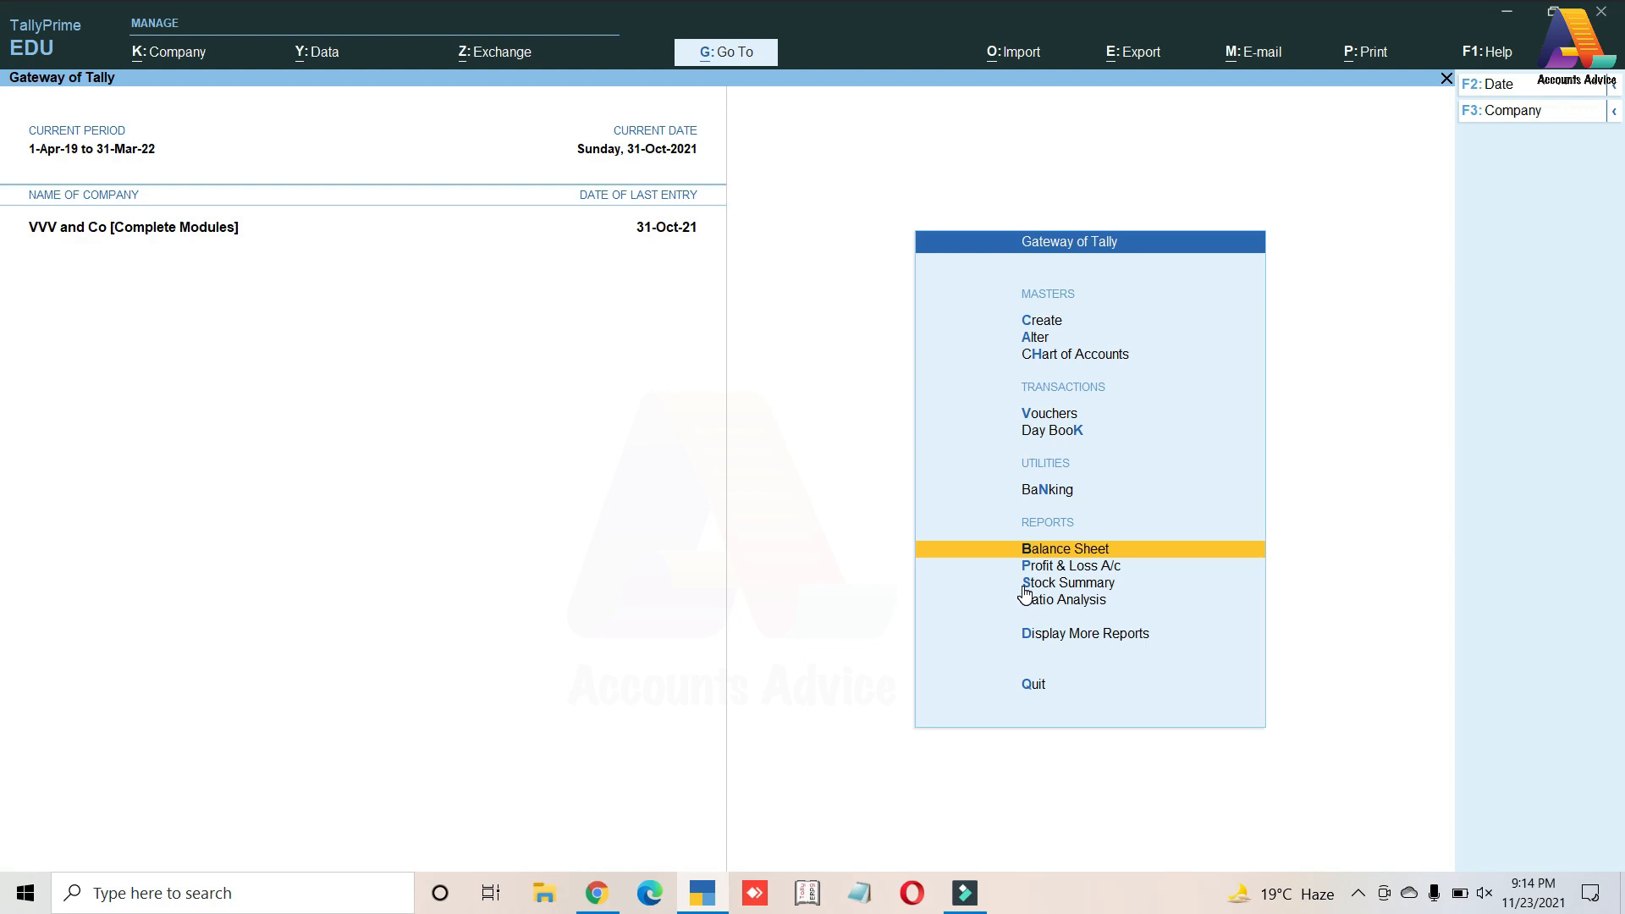
key(Up)
key(Up)
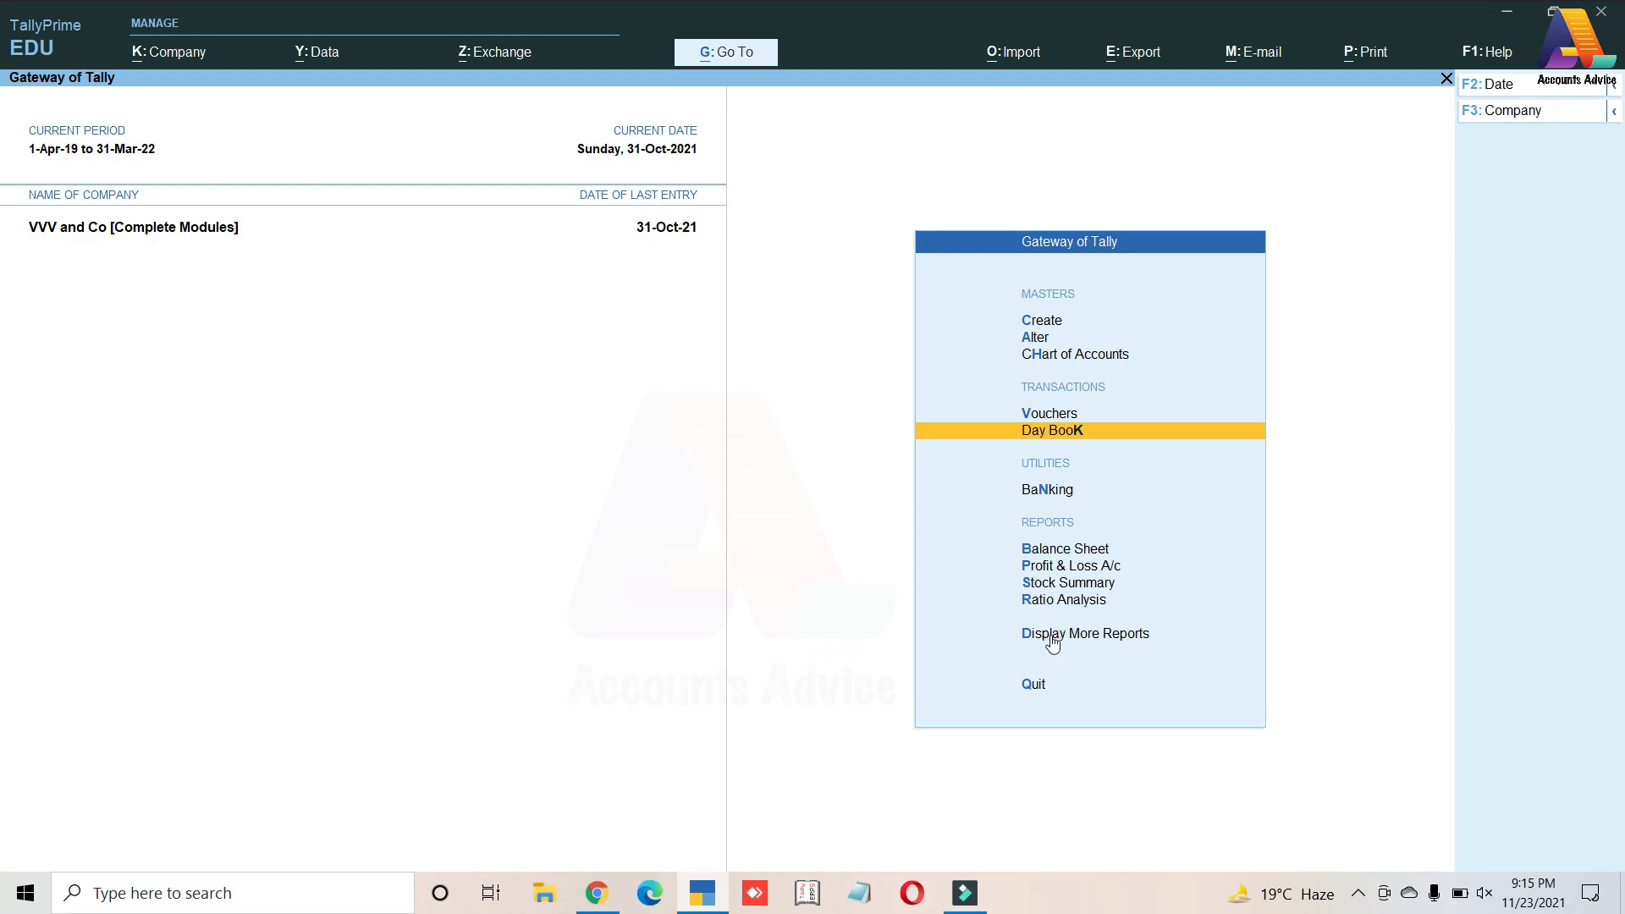
Step: Open the list of account books under the additional reports
key(Down)
key(Down)
key(Down)
key(Down)
key(Down)
key(Down)
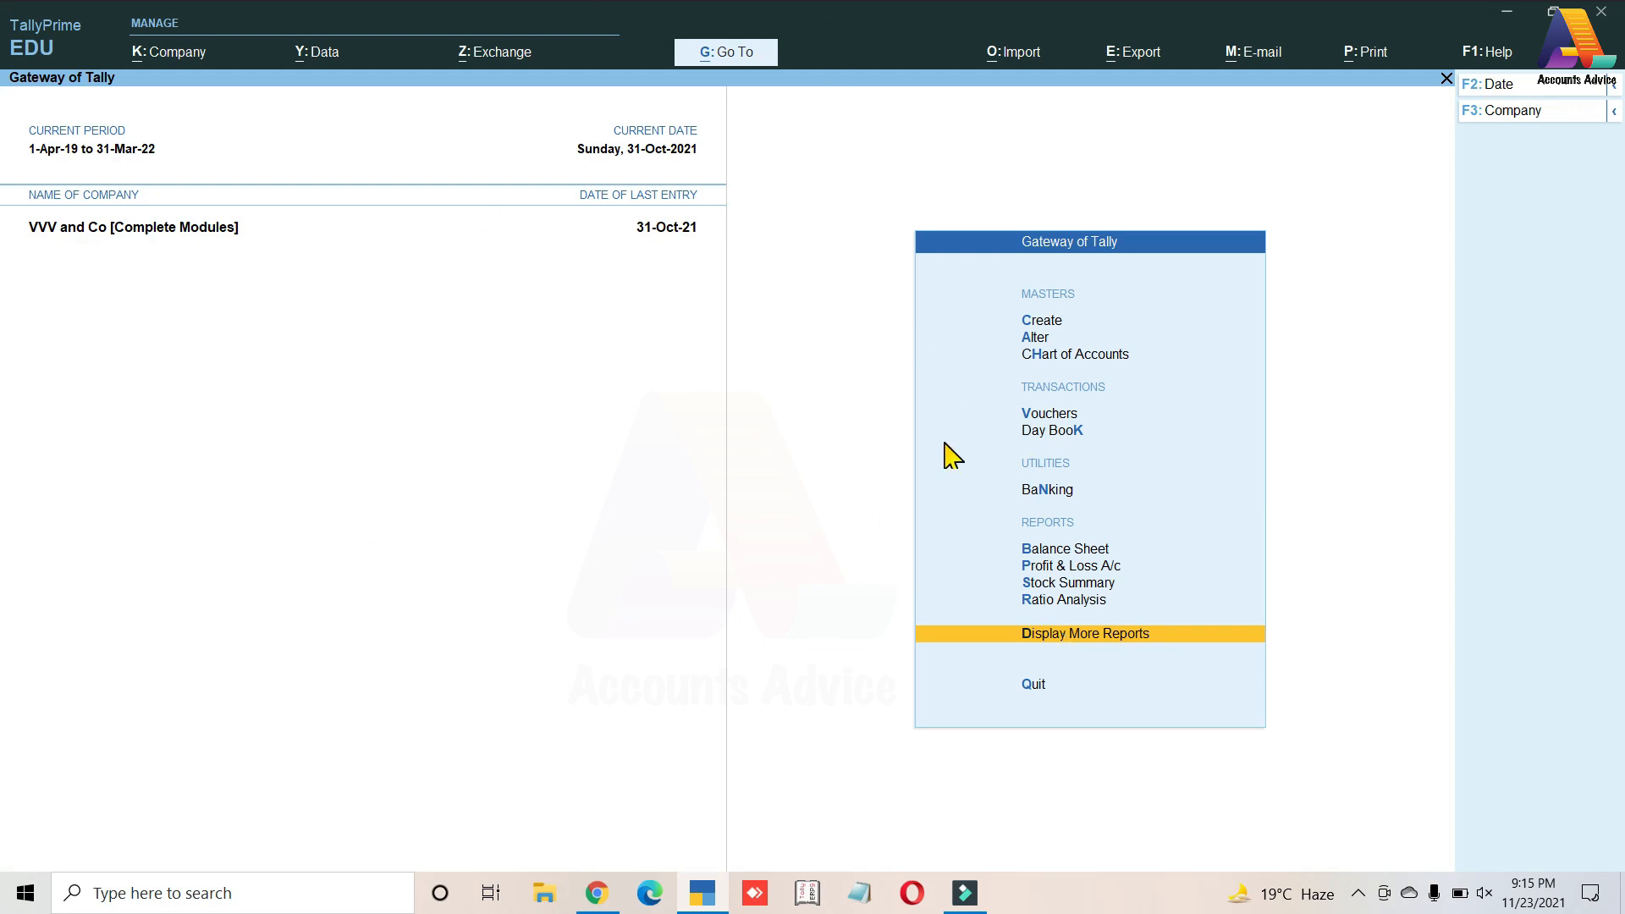
click(1064, 642)
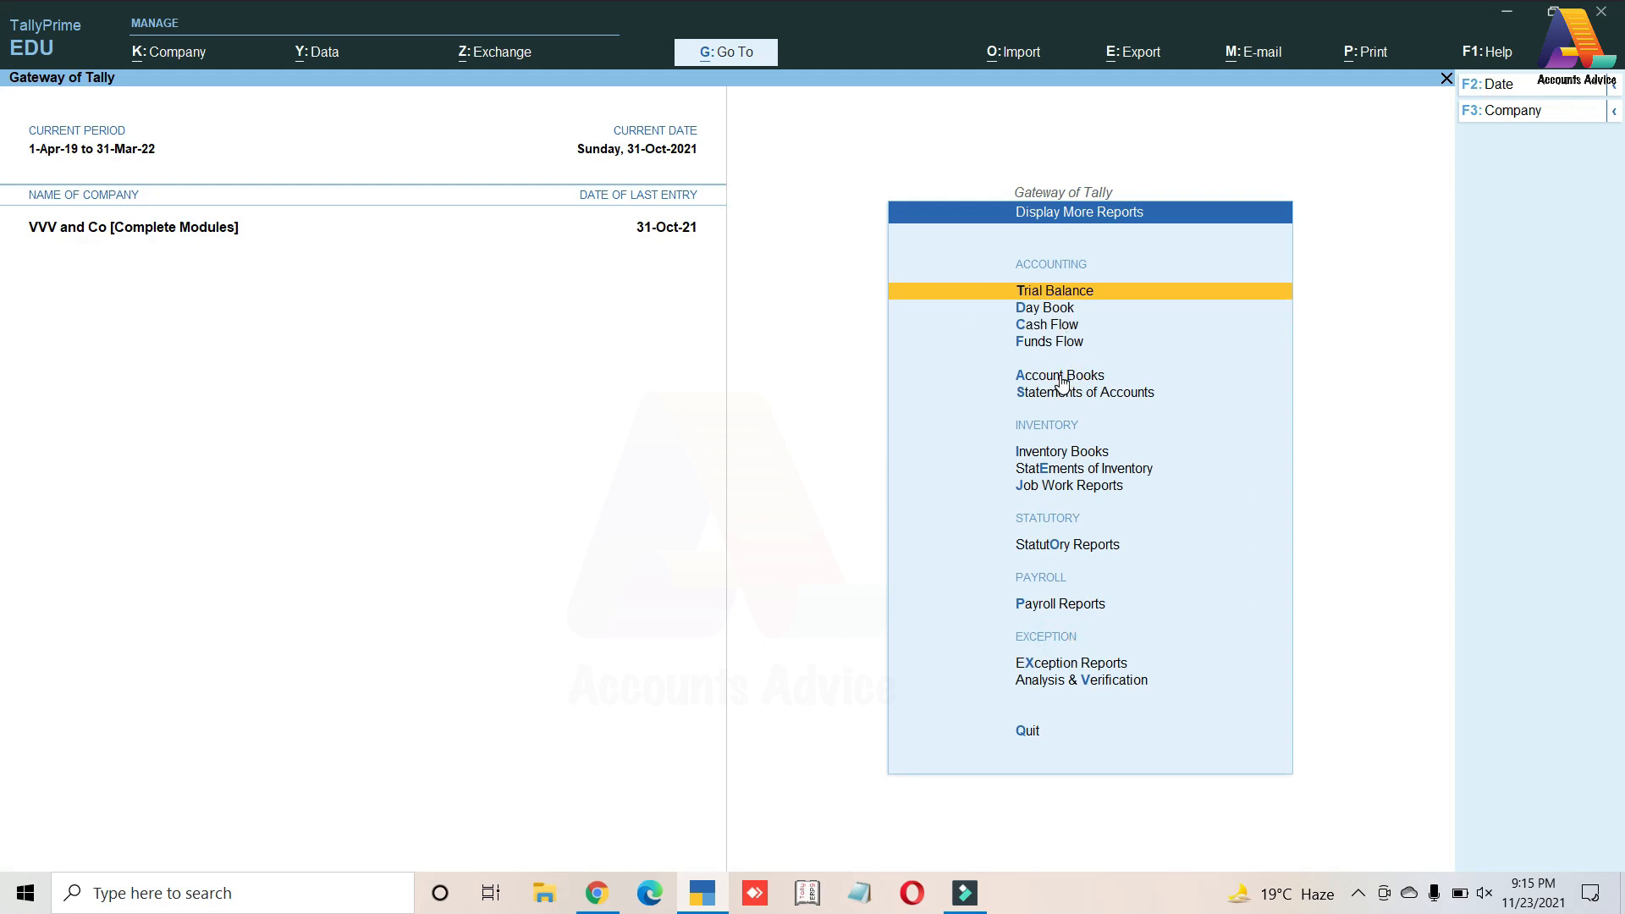
key(Down)
key(Down)
key(Down)
key(Down)
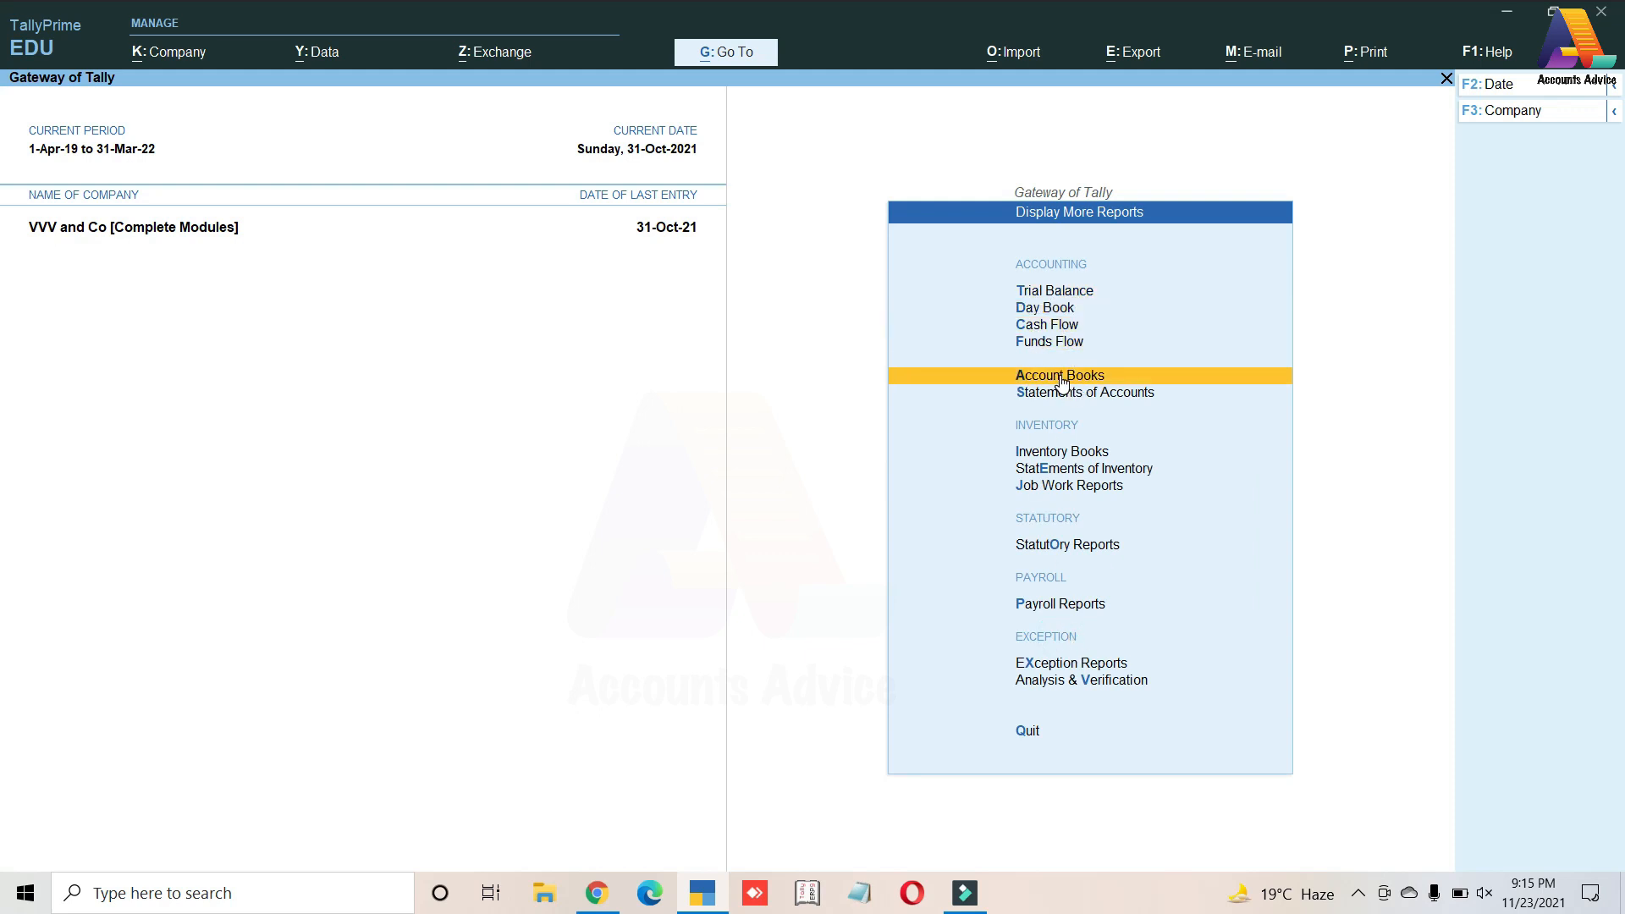
click(1063, 381)
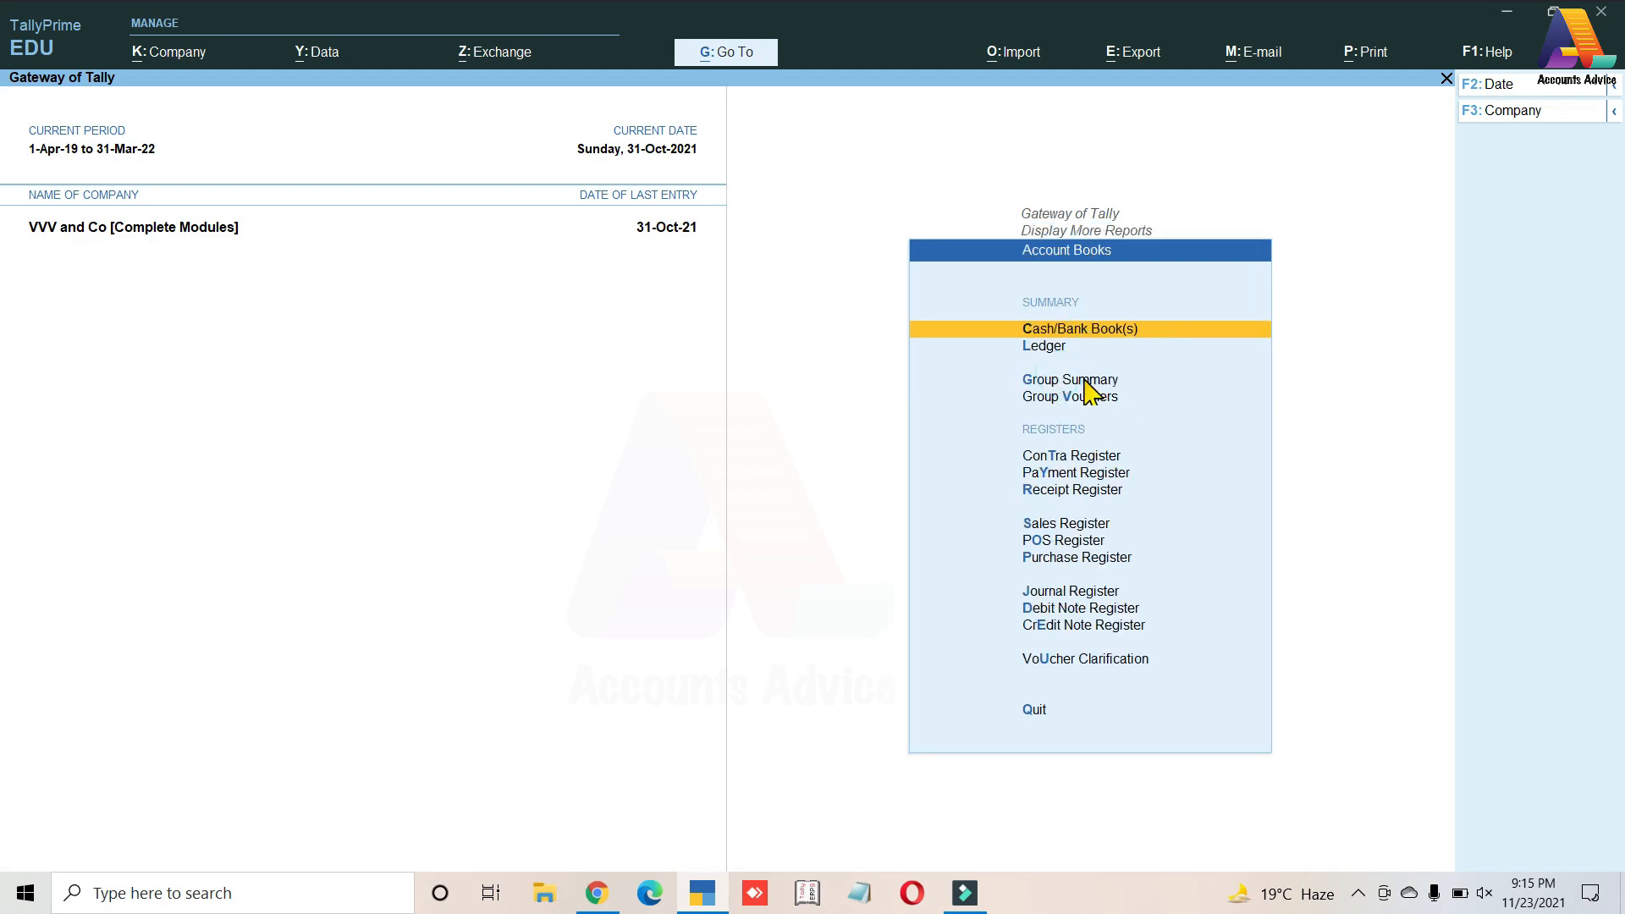
Step: Open the Sales Register from the account books
key(Down)
key(Down)
key(Down)
key(Down)
key(Down)
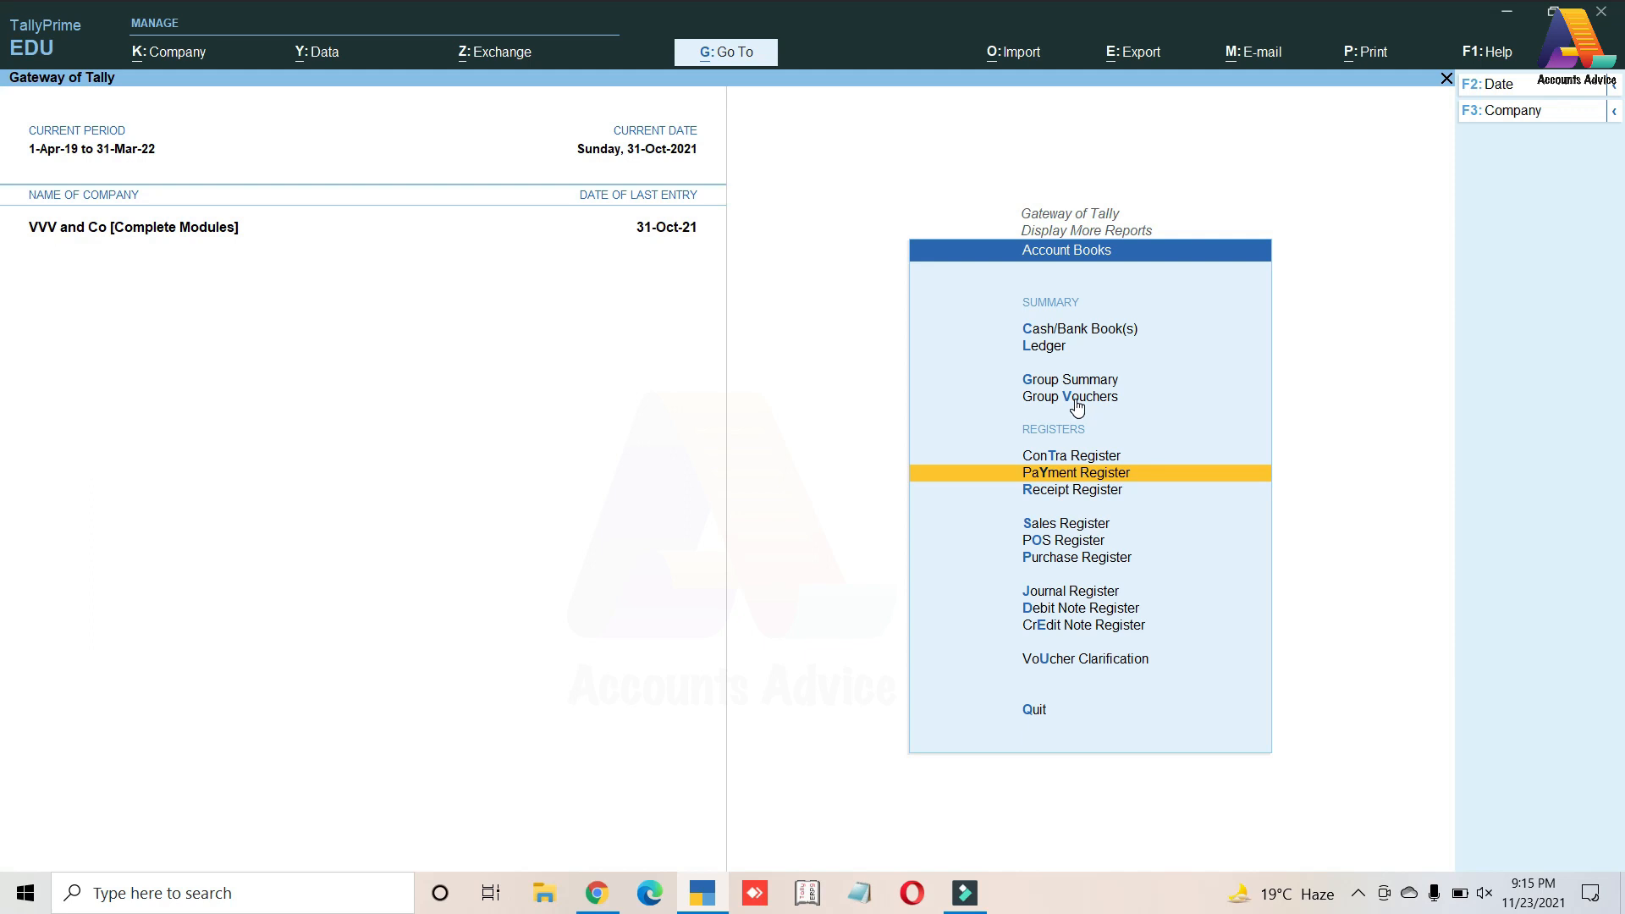
key(Down)
key(Down)
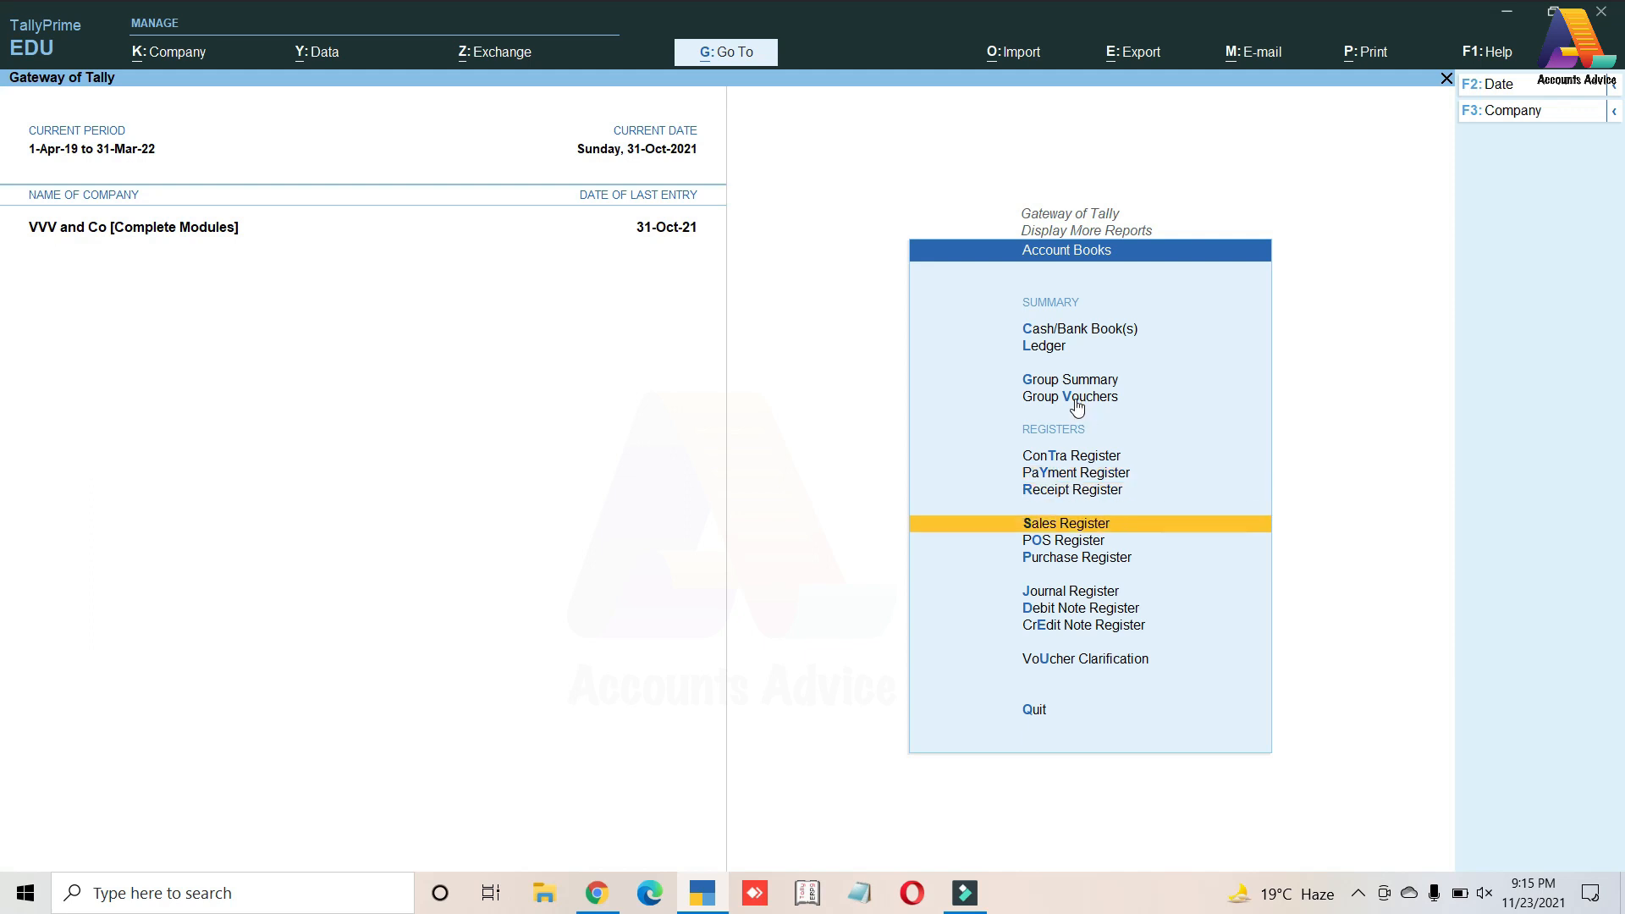
click(1064, 528)
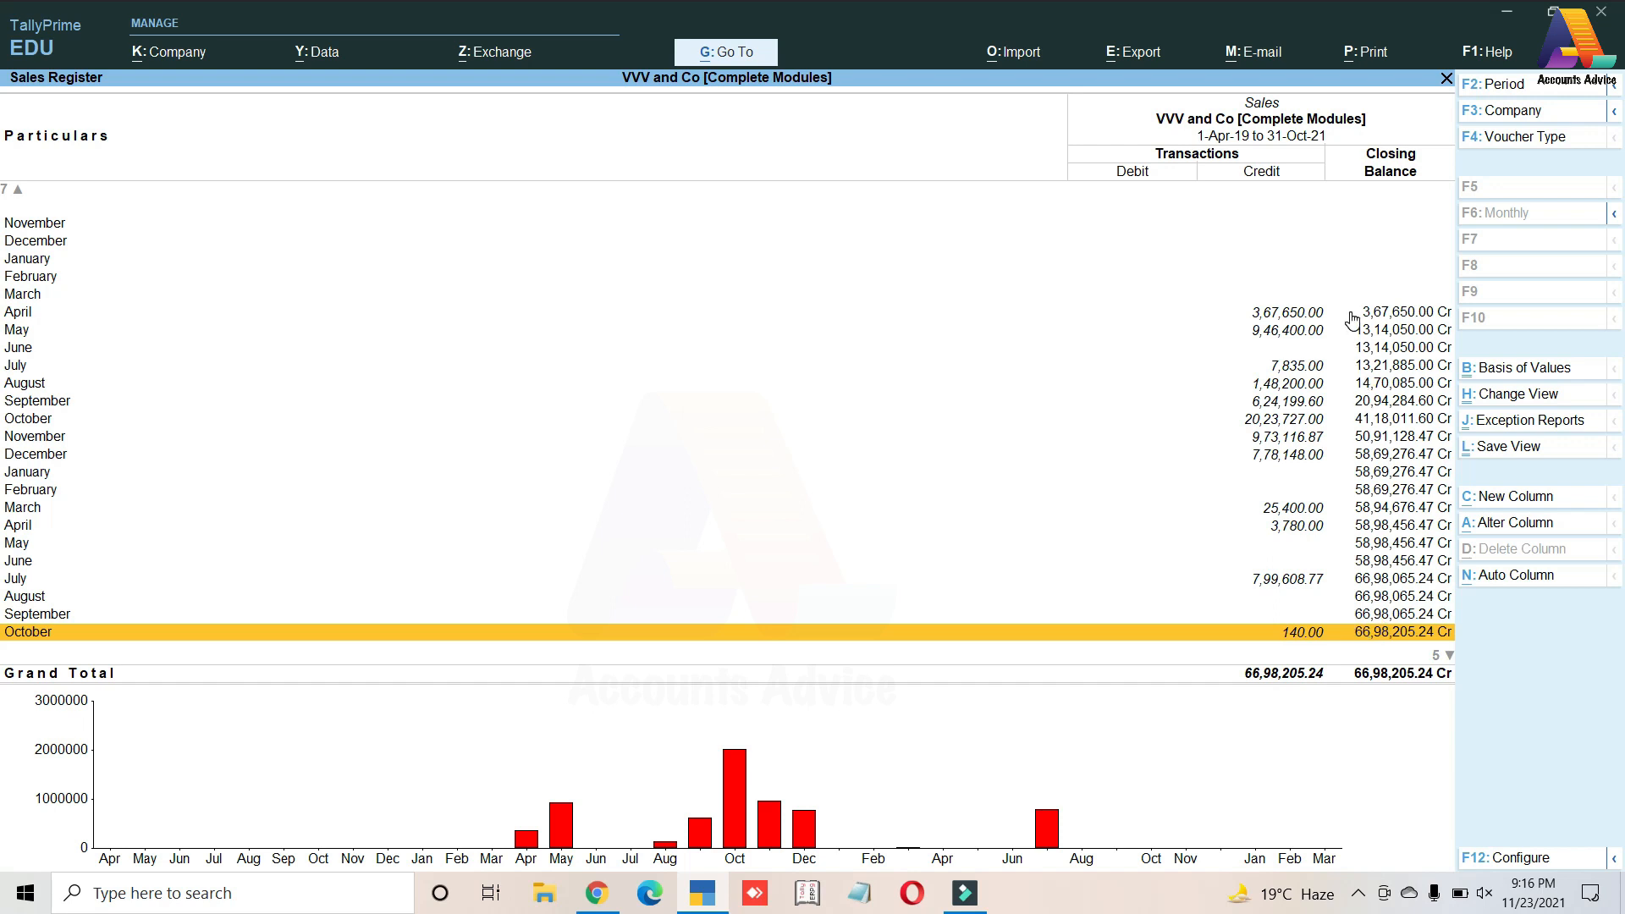
Step: Open the list of sales vouchers for July 2021 from the monthly register
key(Up)
key(Up)
key(Up)
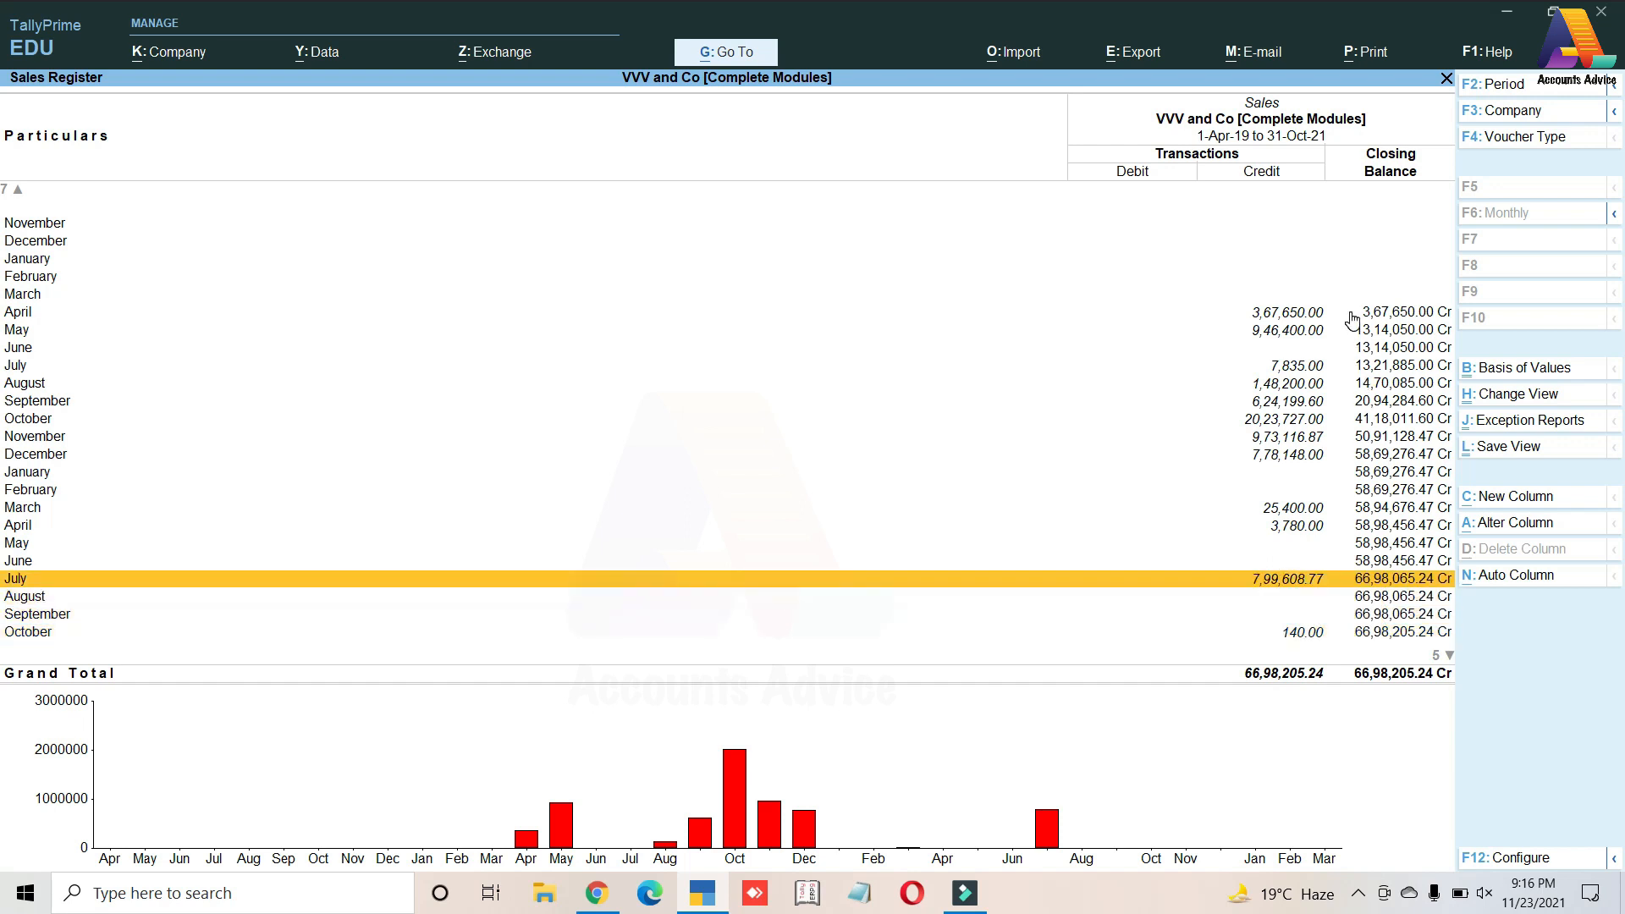
double_click(1310, 583)
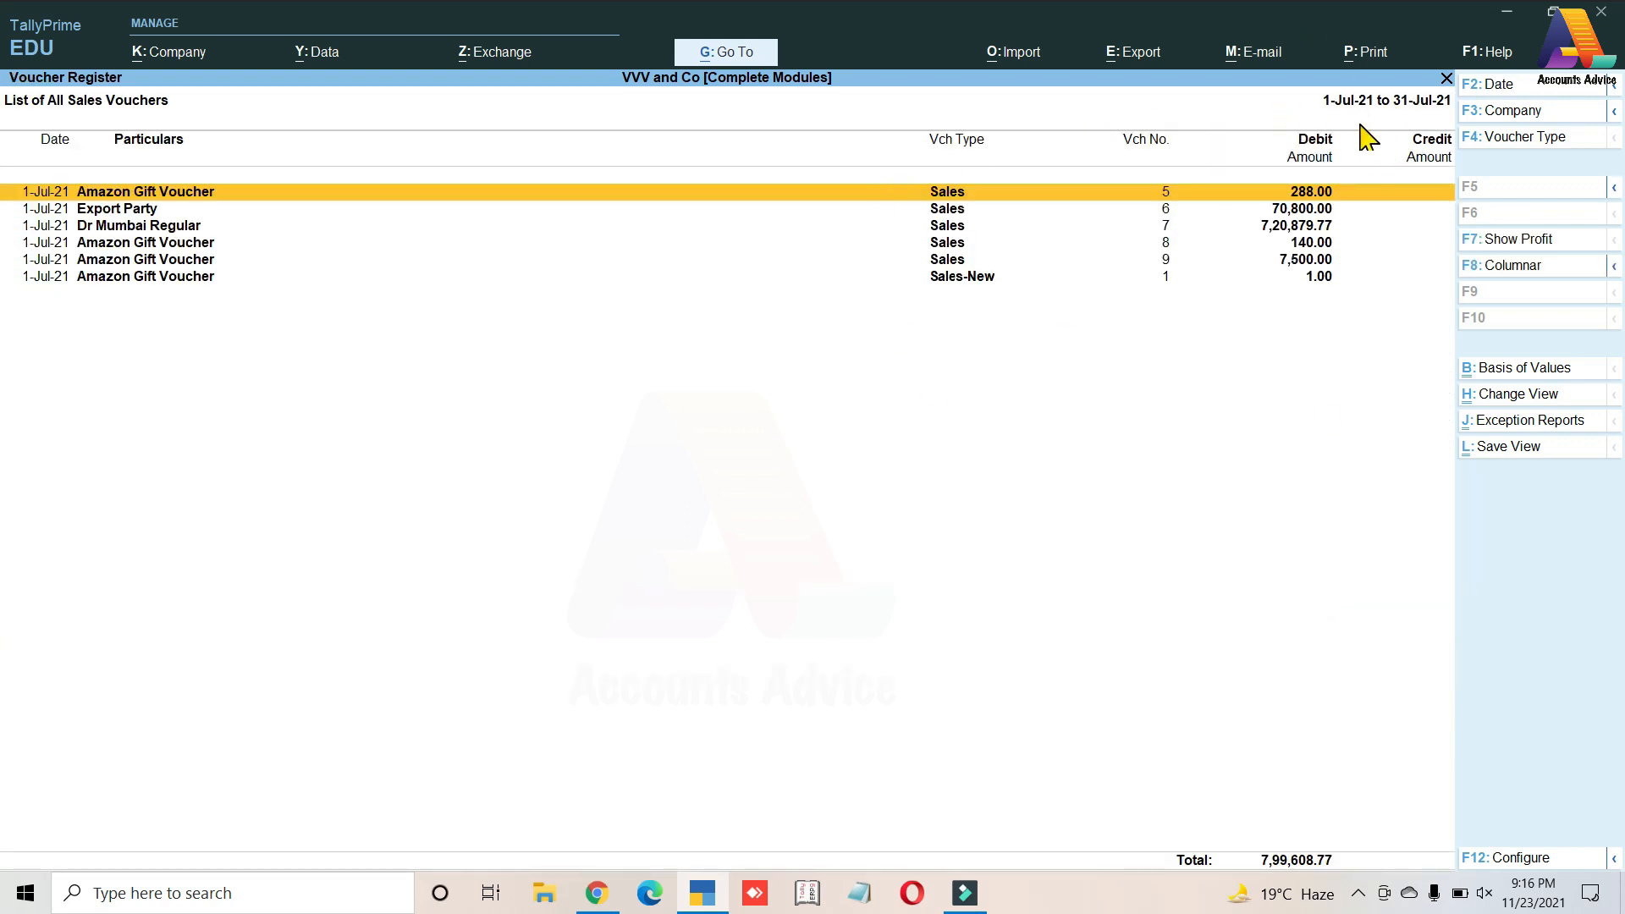
Step: Set the sales voucher list's period to start on 1-4-2019, accepting the existing end date
key(F2)
text(1-)
text(4-2019)
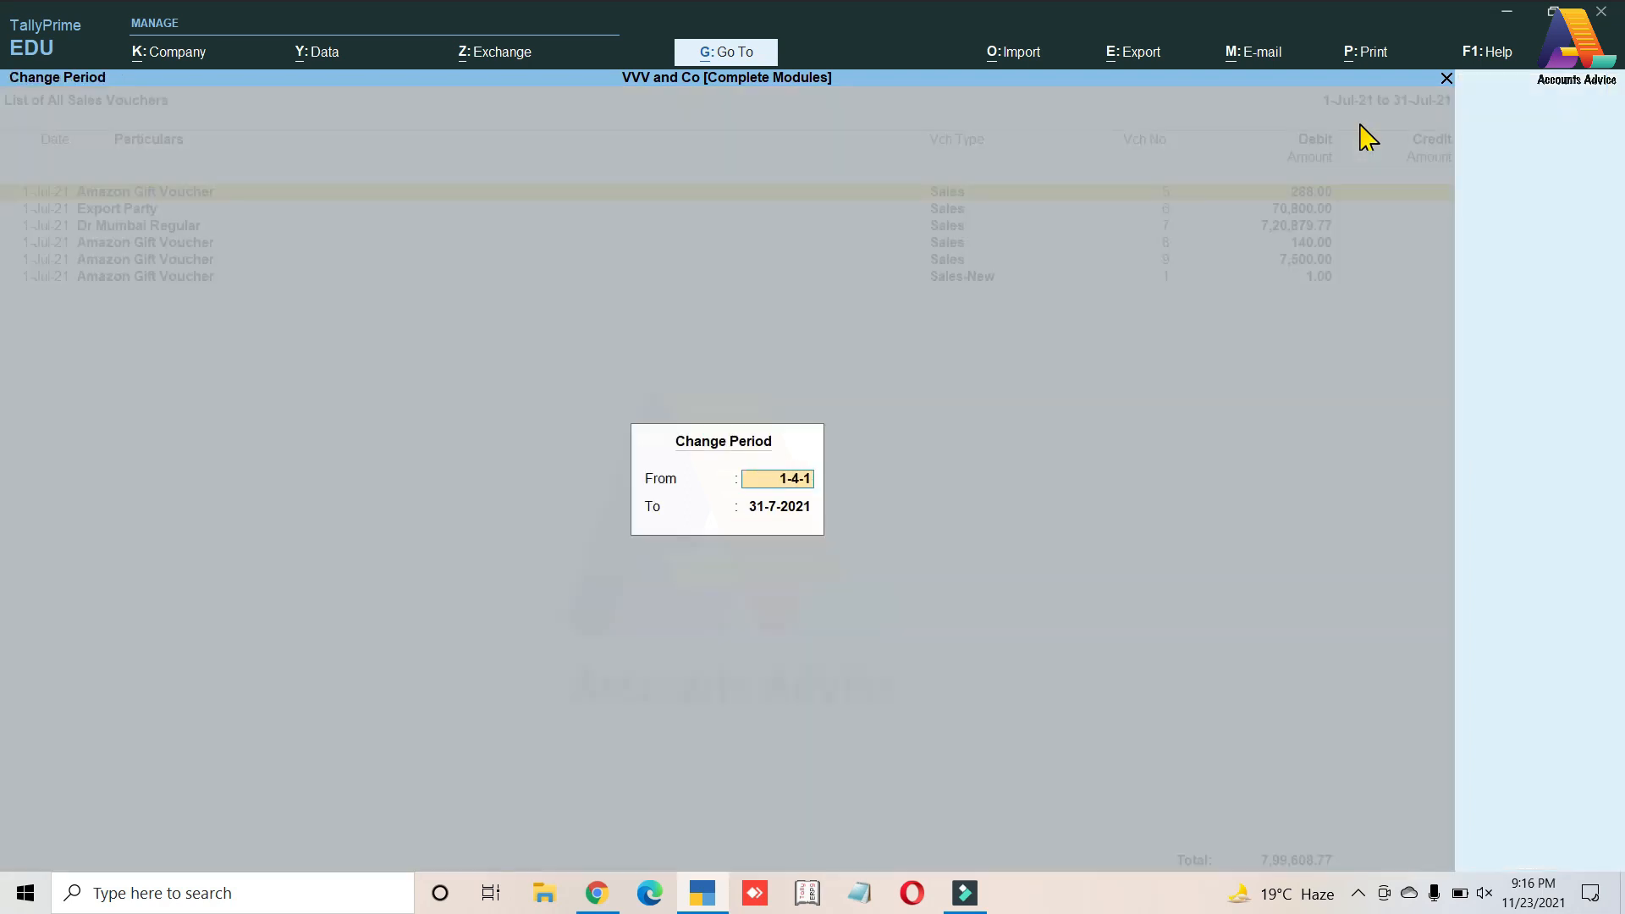
key(Return)
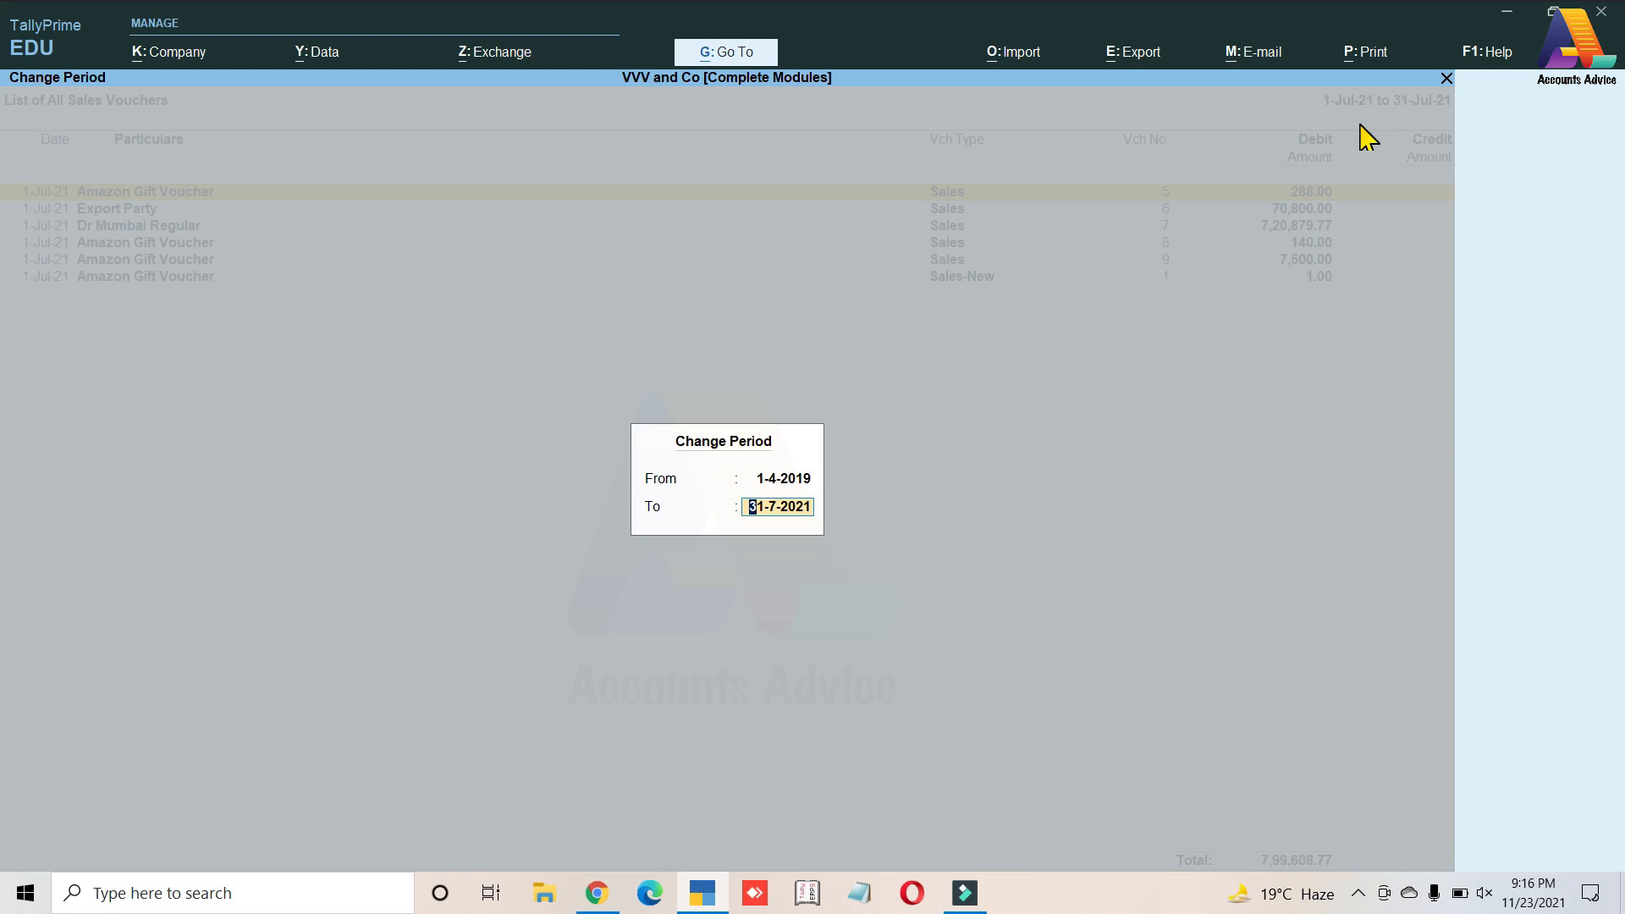
key(Return)
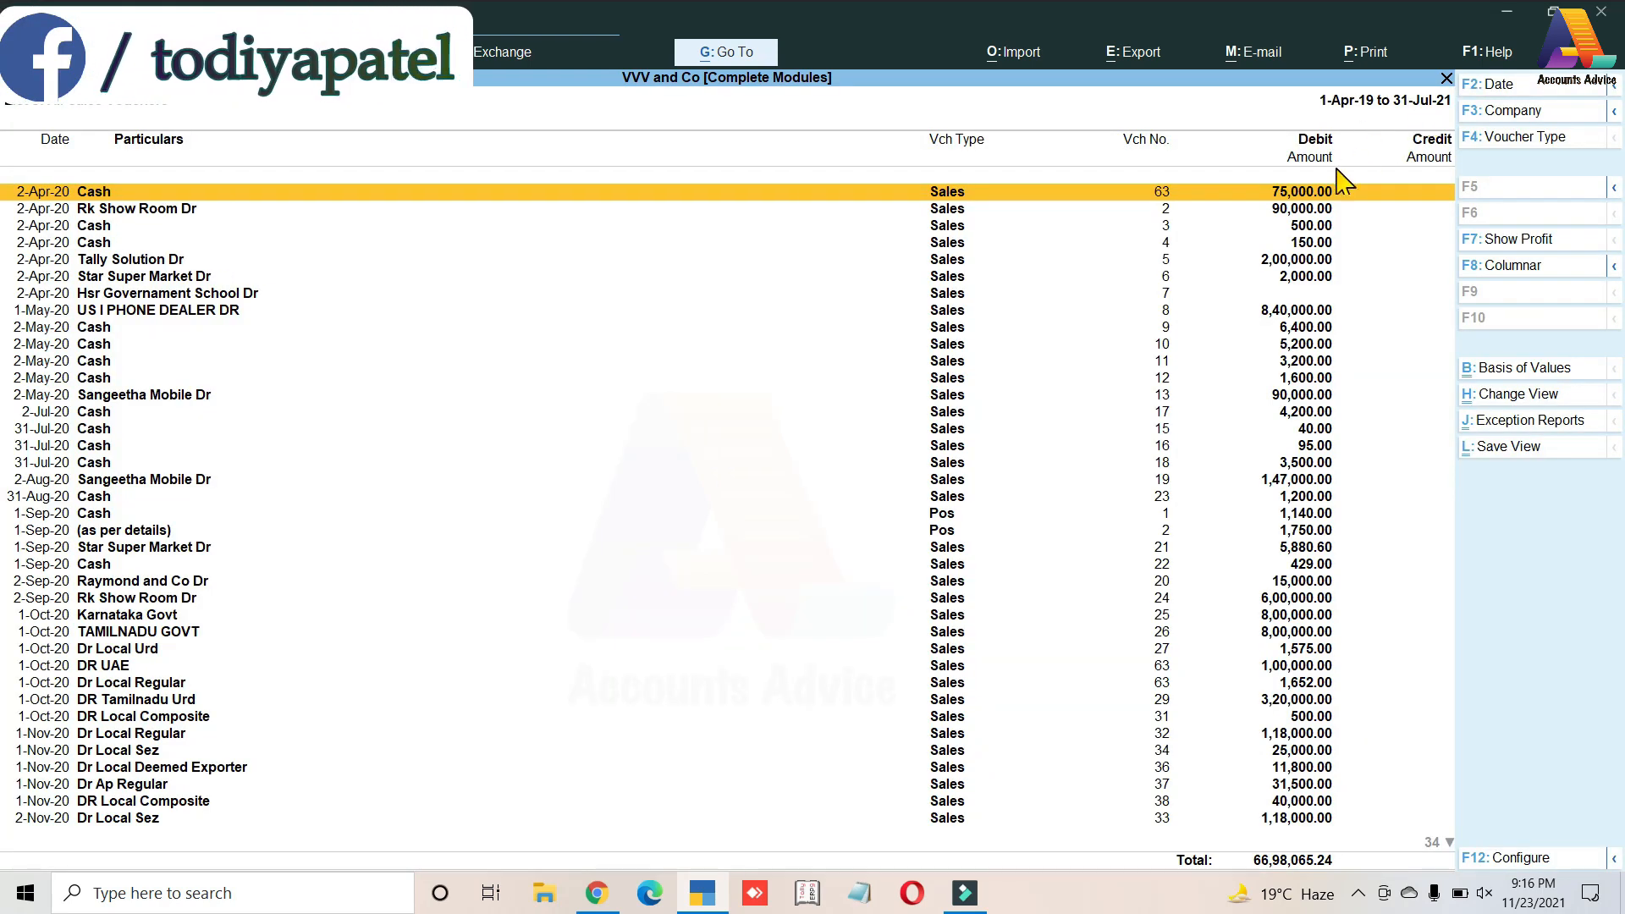
Step: Set the end of the sales voucher list's period to 1-11
key(alt+F2)
key(Return)
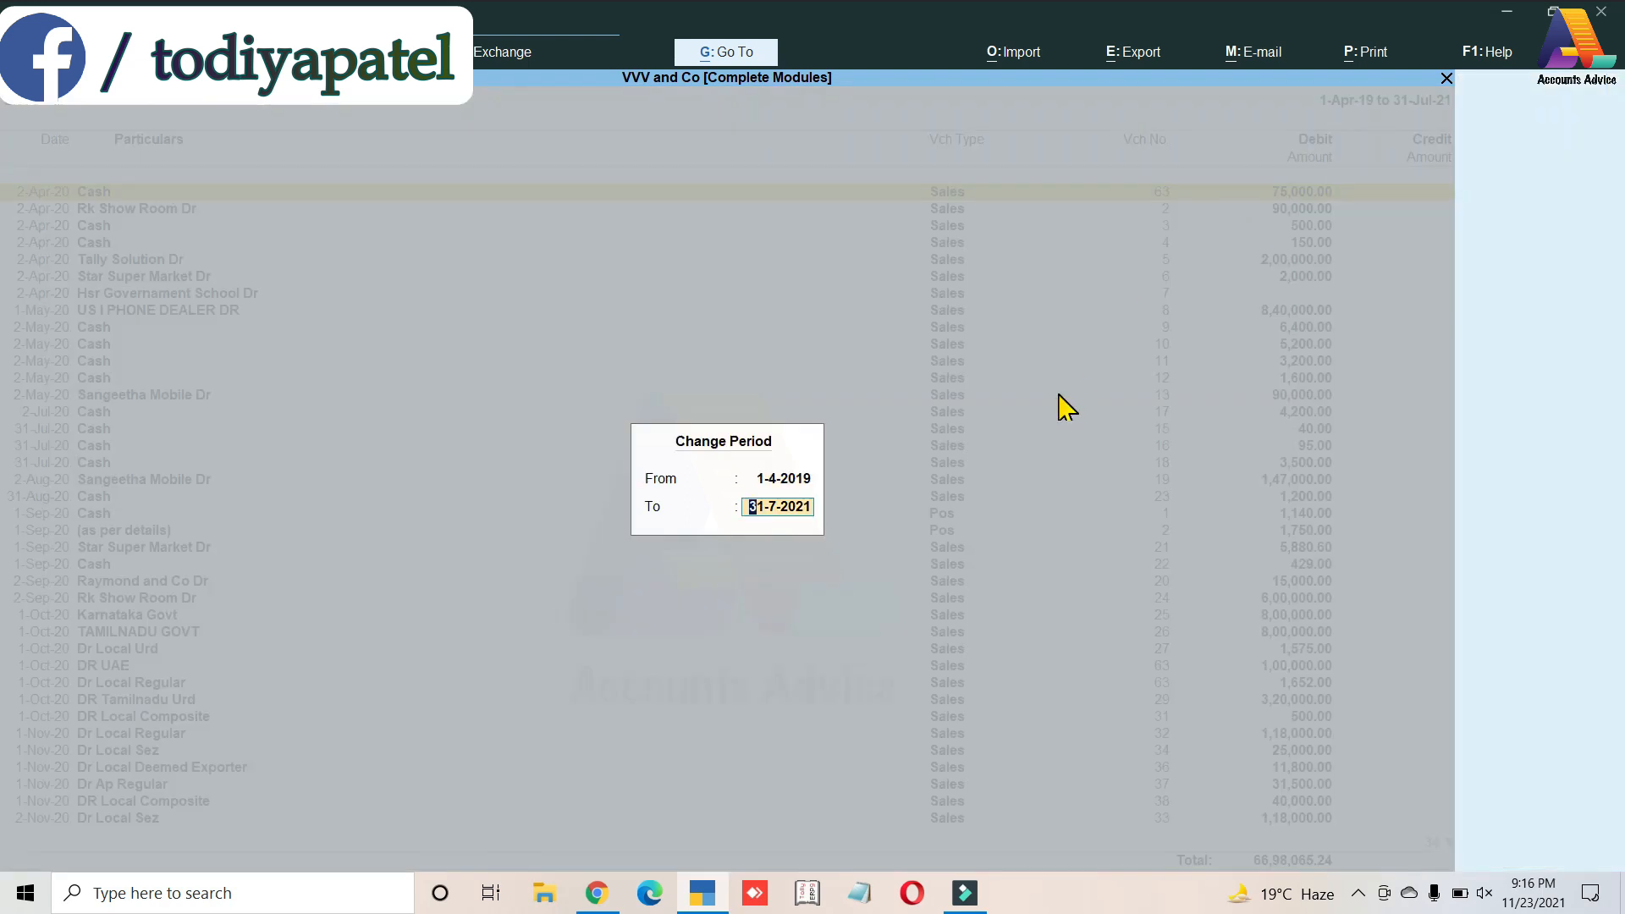
text(1-)
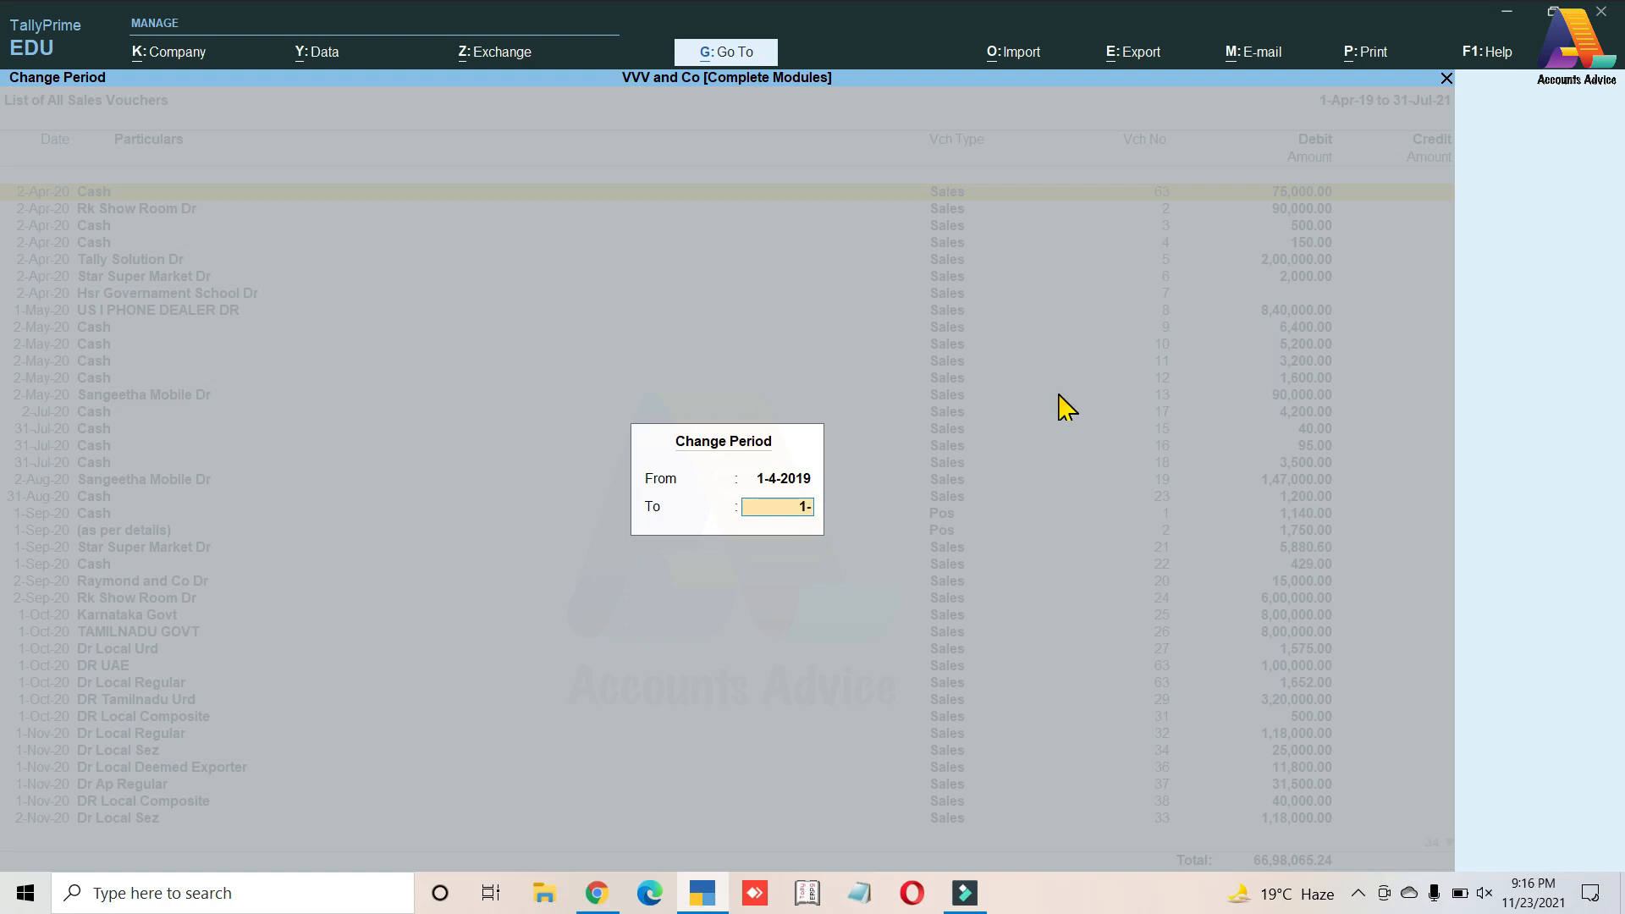
text(11)
key(Return)
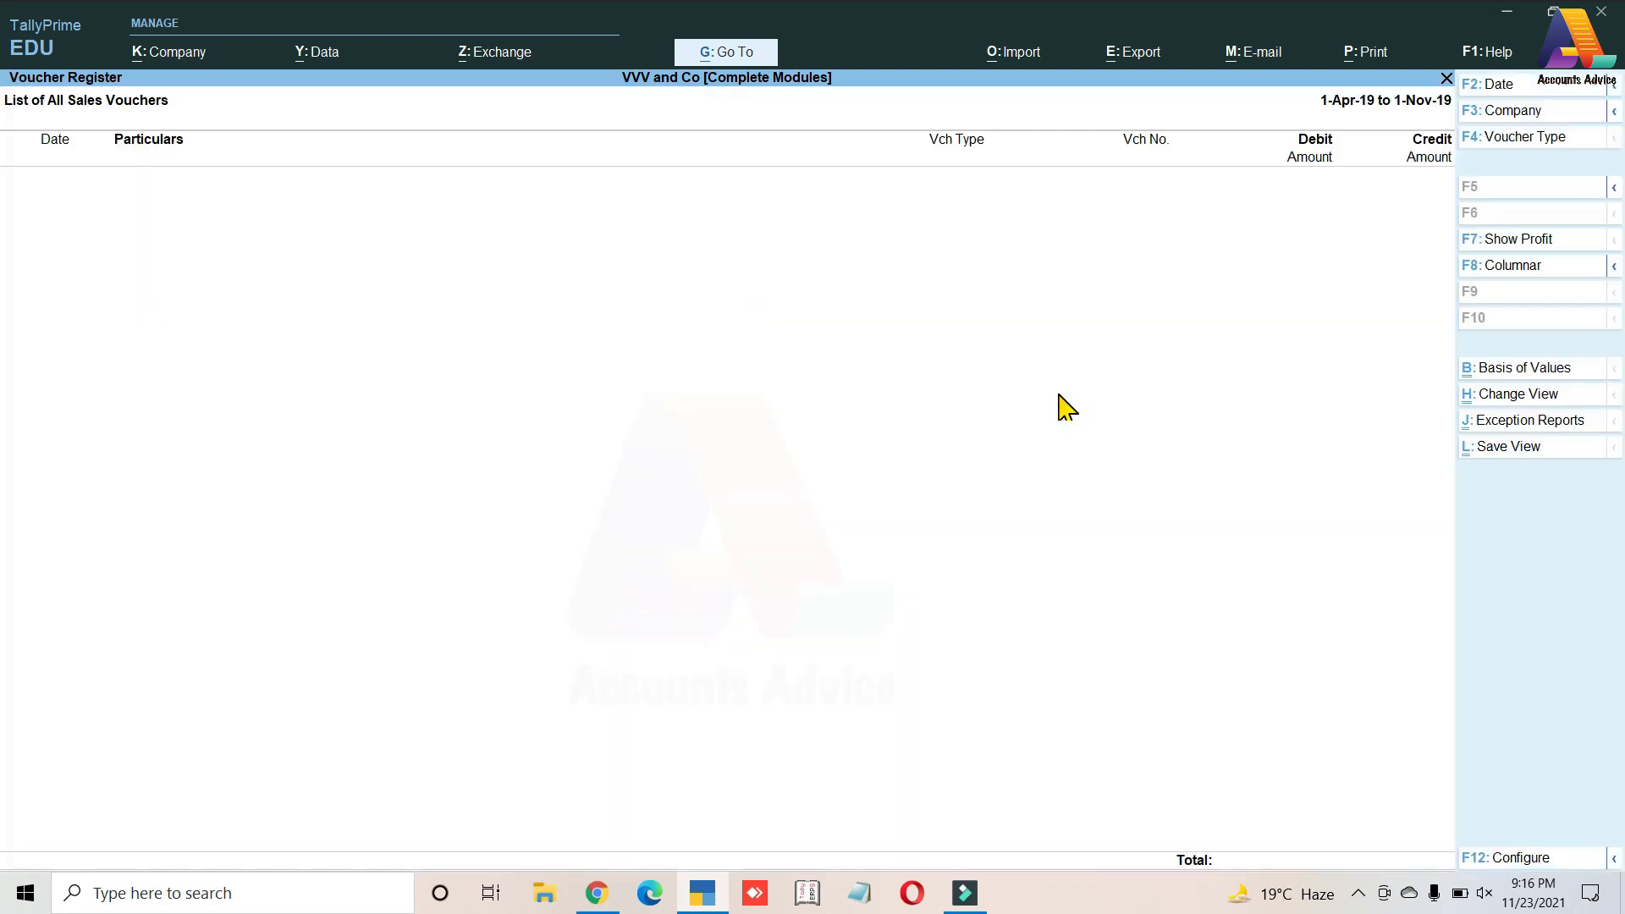
Step: Set the sales voucher list's period from 1-4-2019 to 1-11-21
key(F2)
text(1-4)
text(-2019)
key(Return)
text(1-11-21)
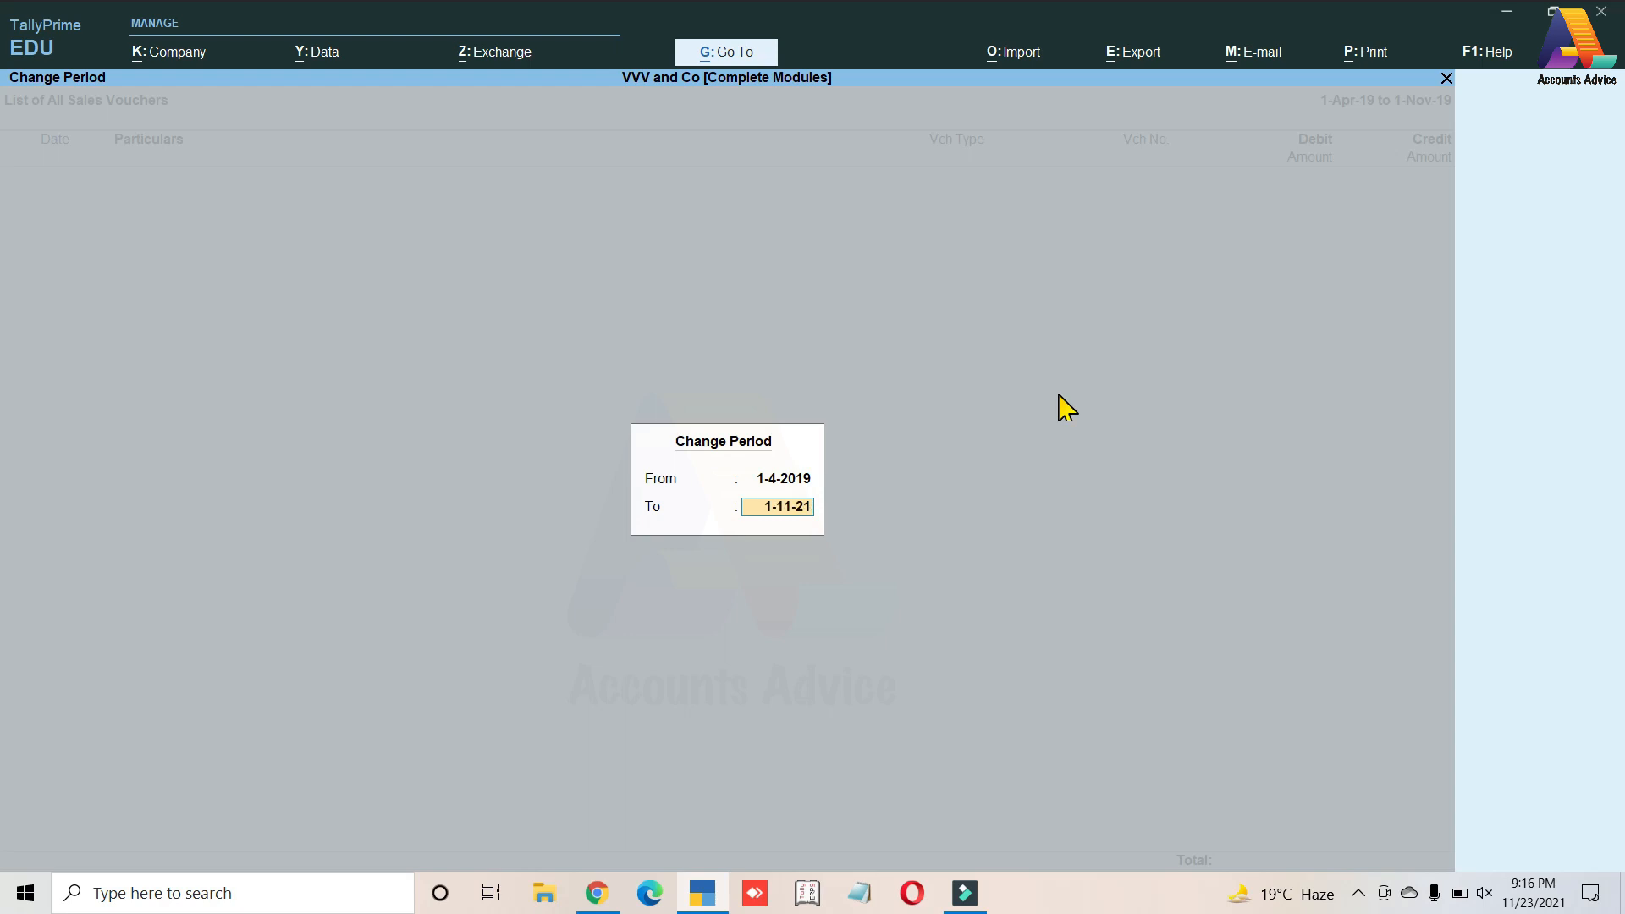
key(Return)
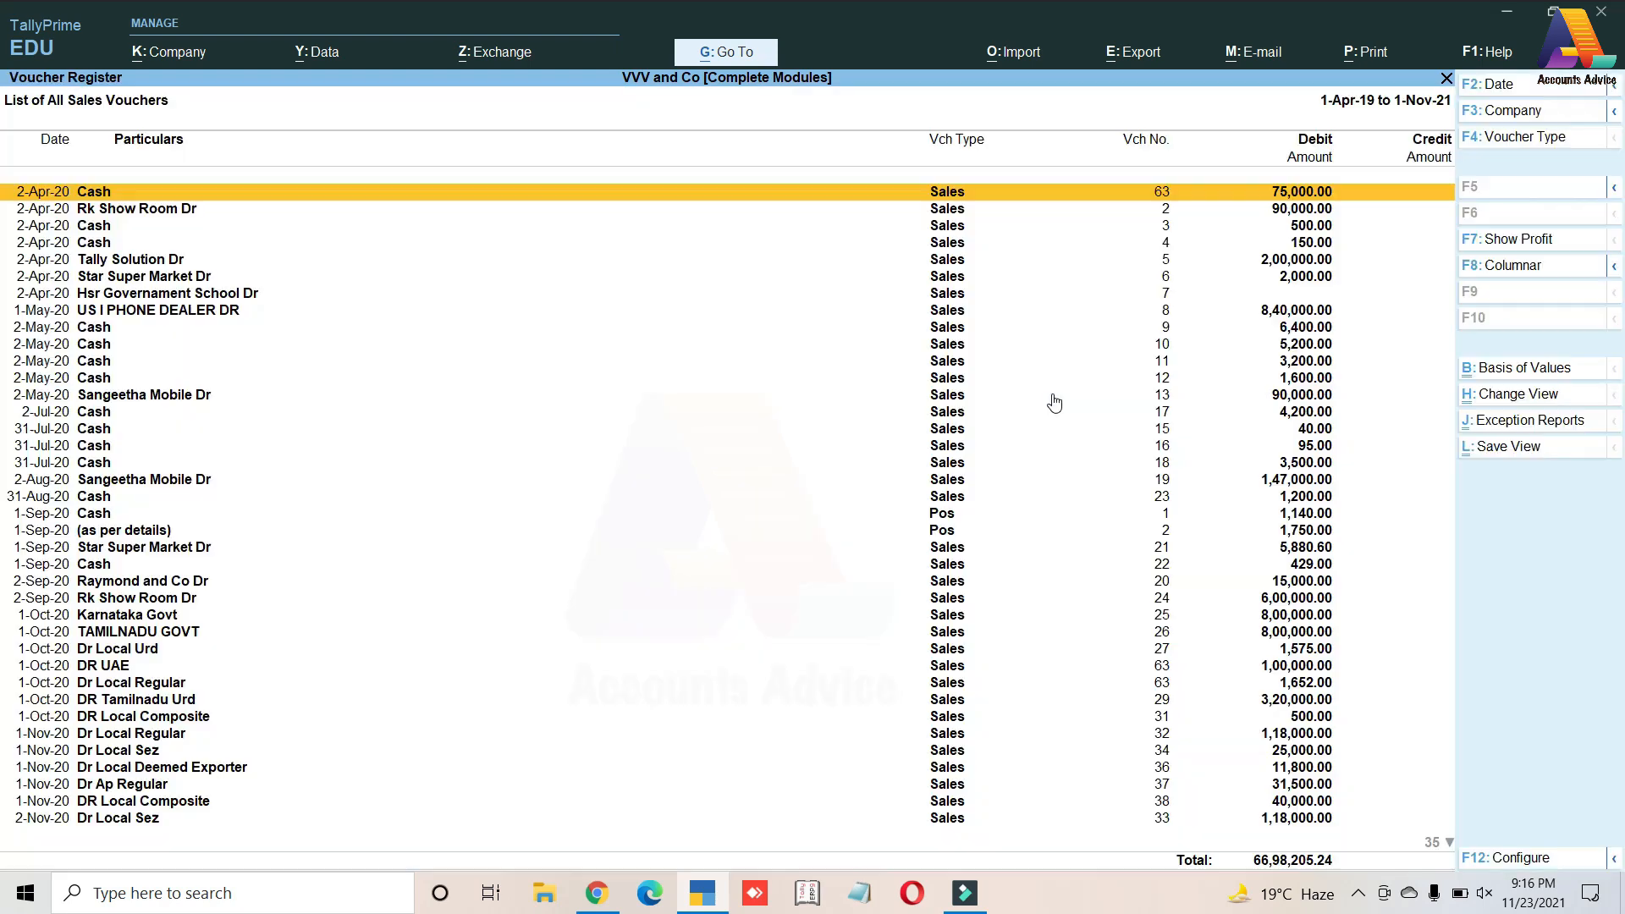
Step: Look through the sales vouchers and preview both pages of the register's printout
scroll(1053, 403, down, 15)
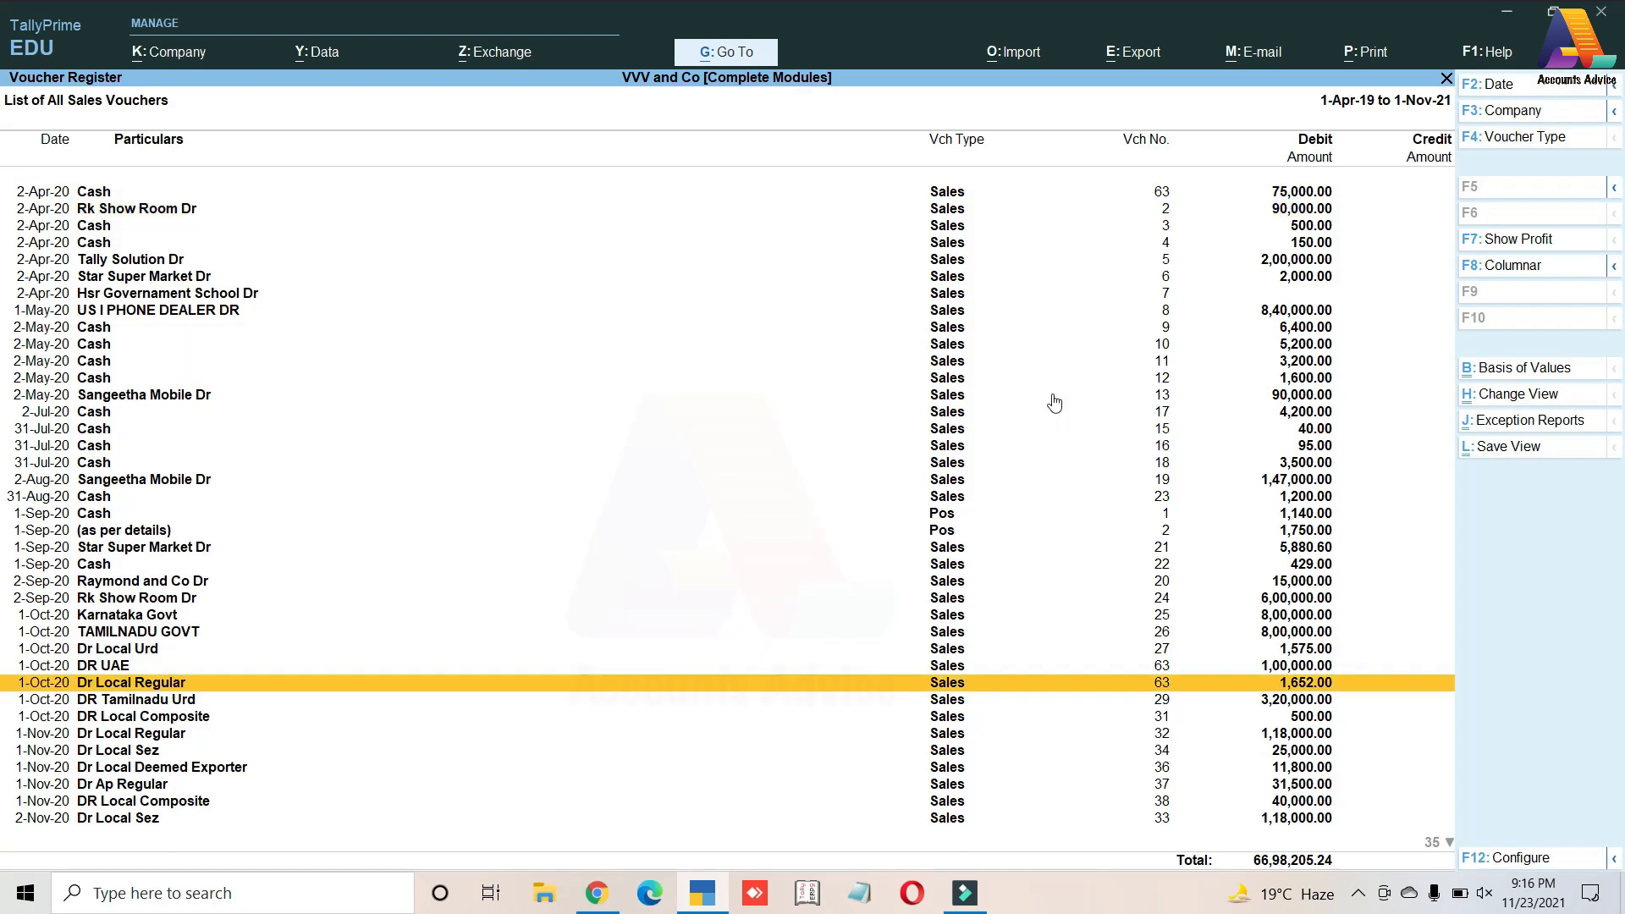
scroll(1059, 395, down, 16)
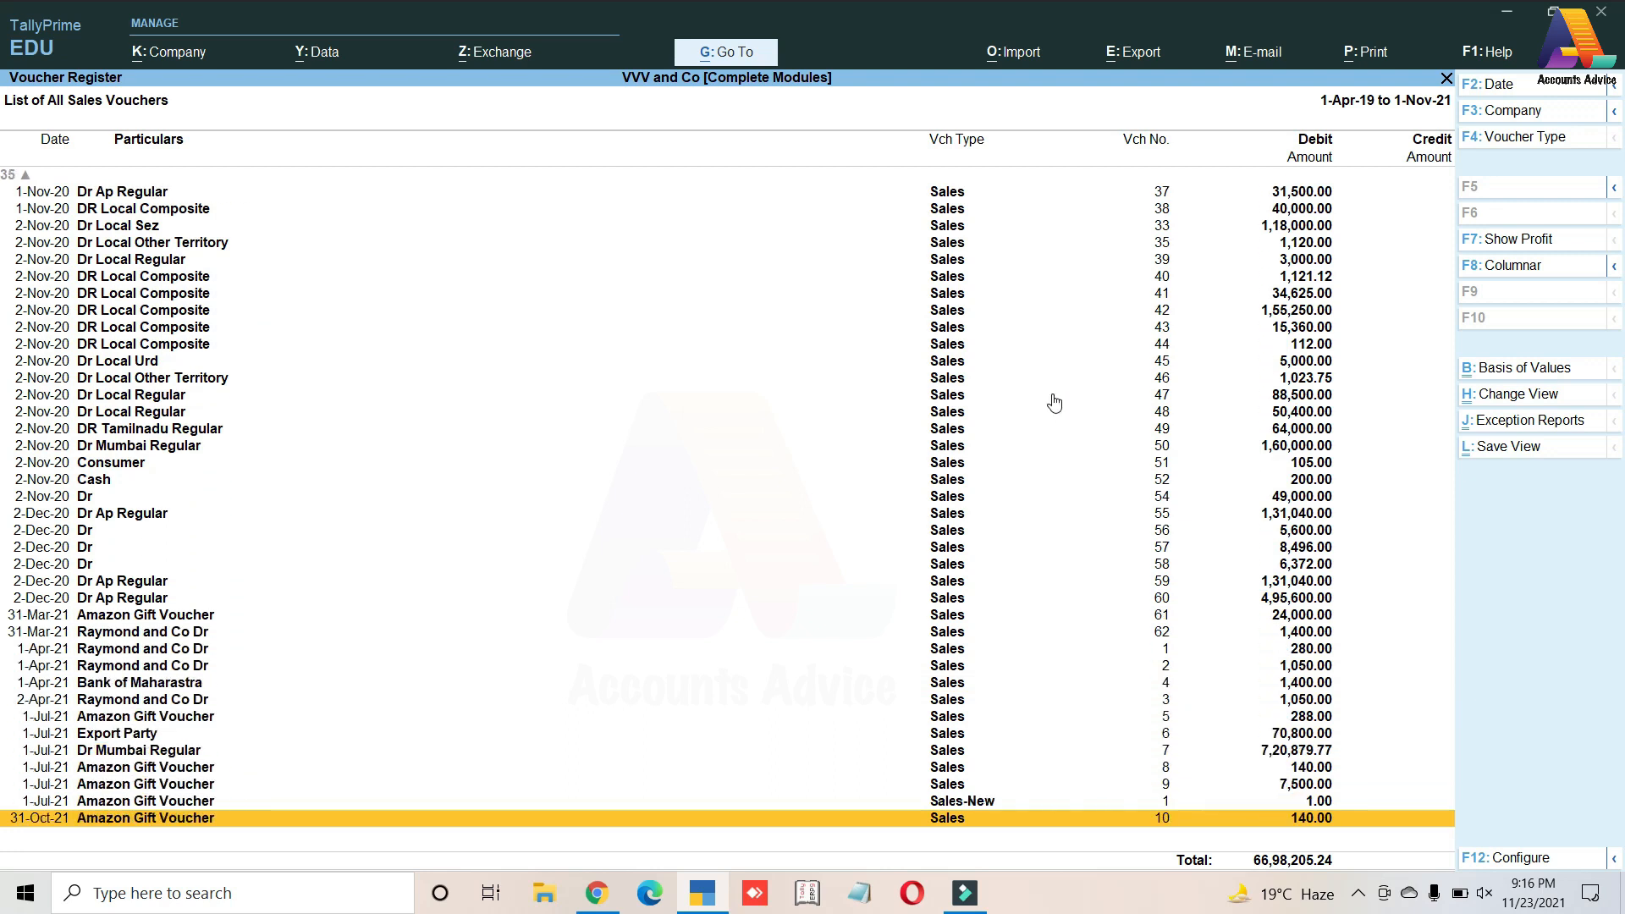
scroll(1054, 403, up, 20)
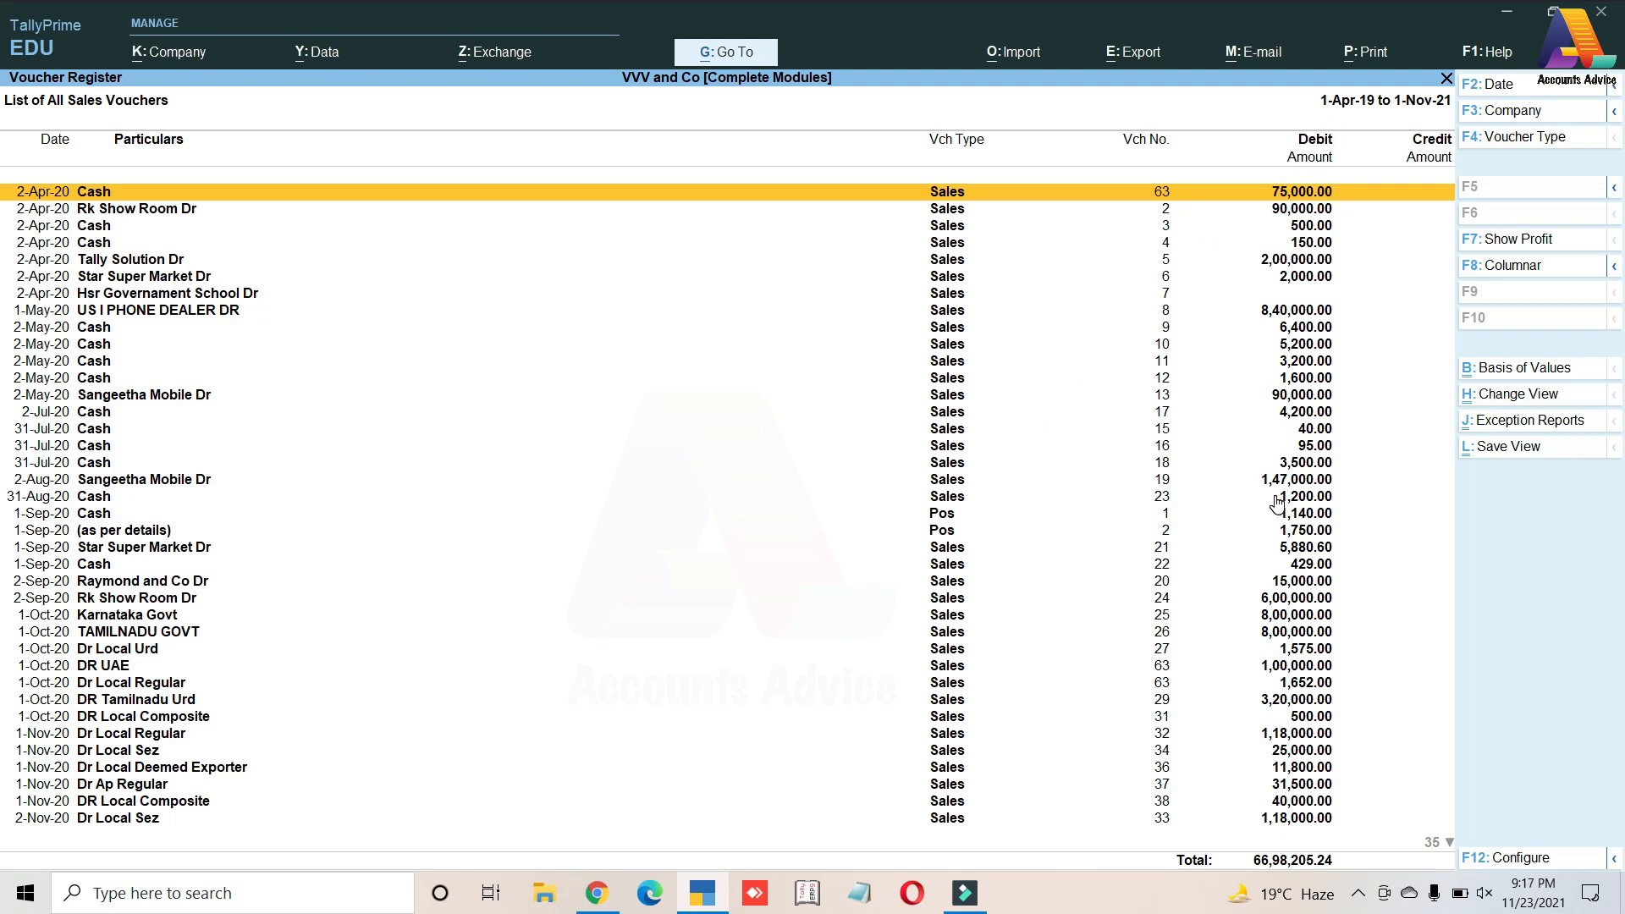
key(ctrl)
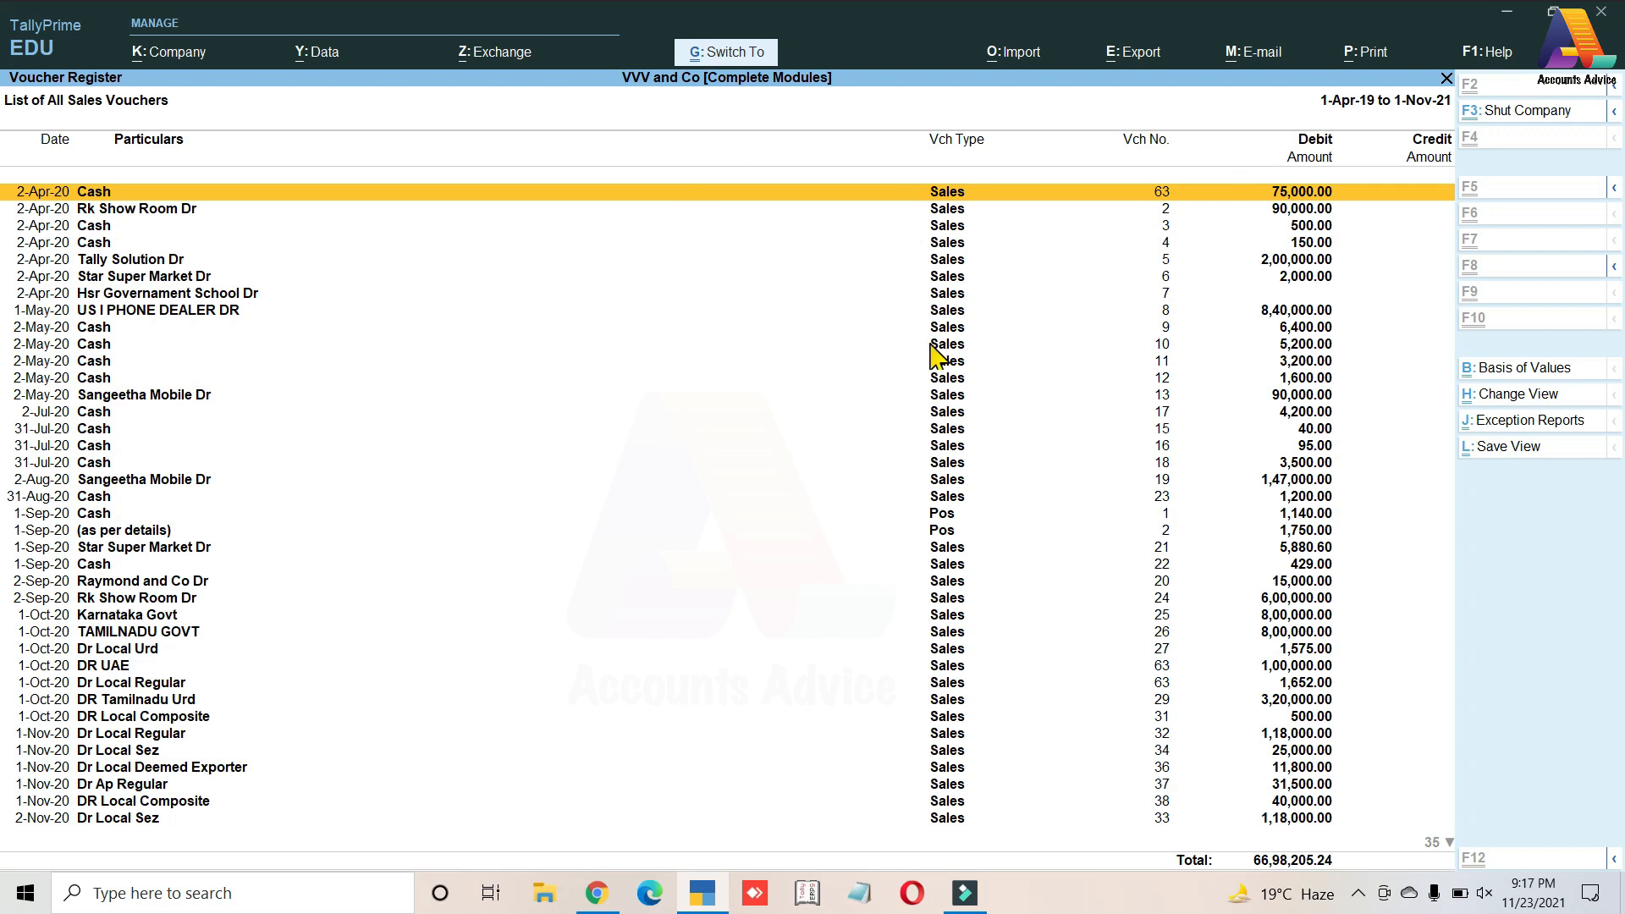
key(alt+p)
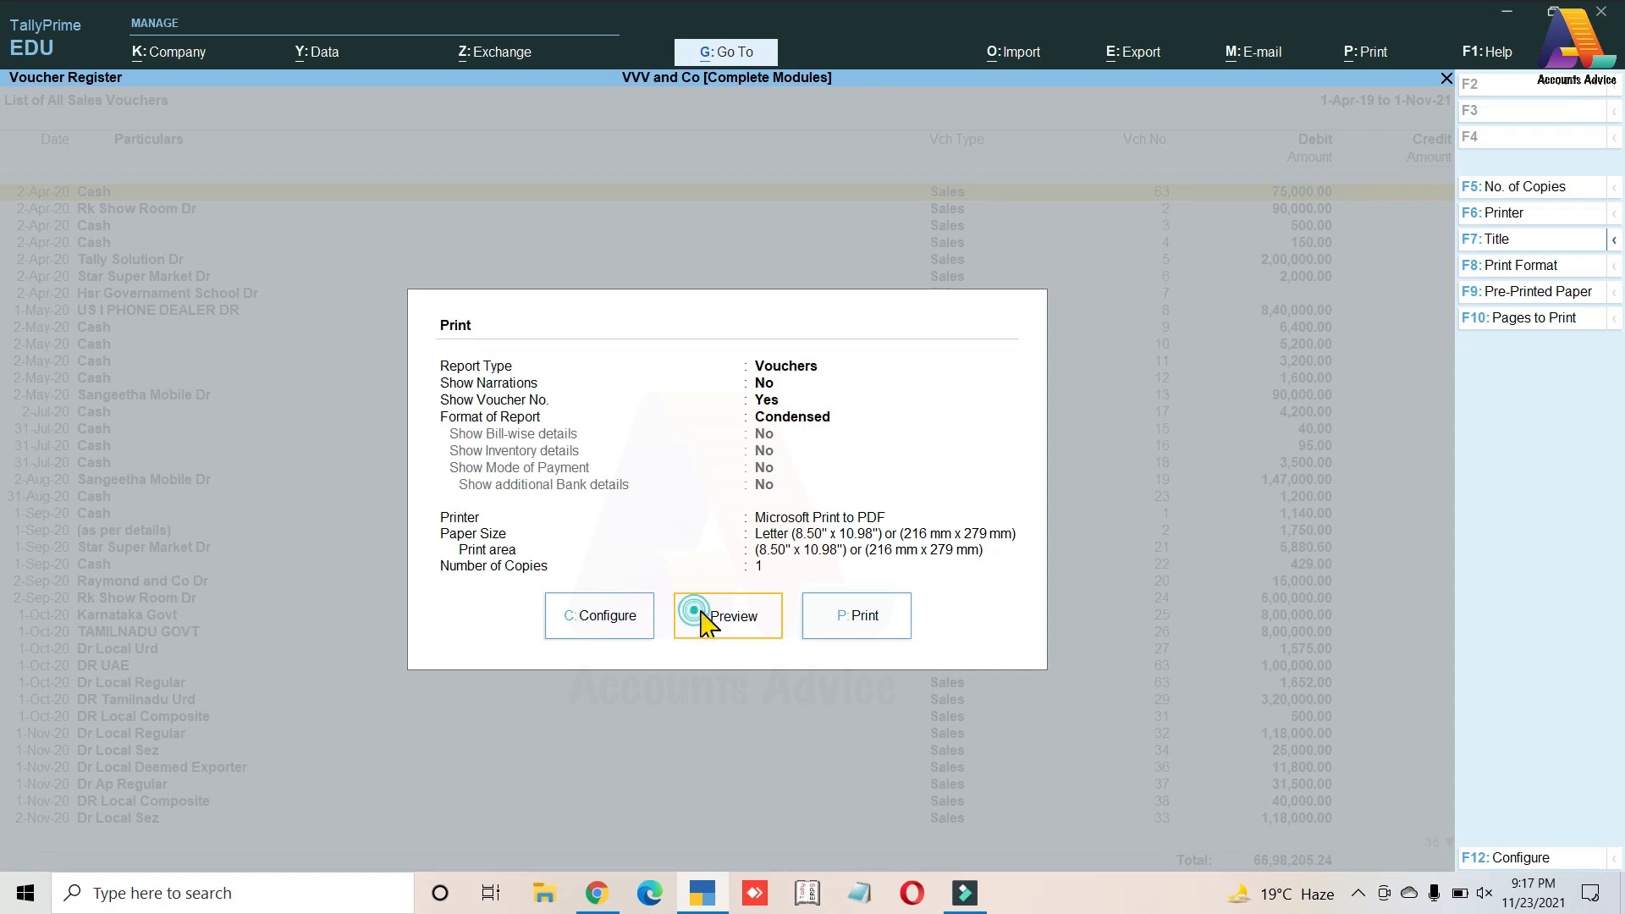
click(689, 614)
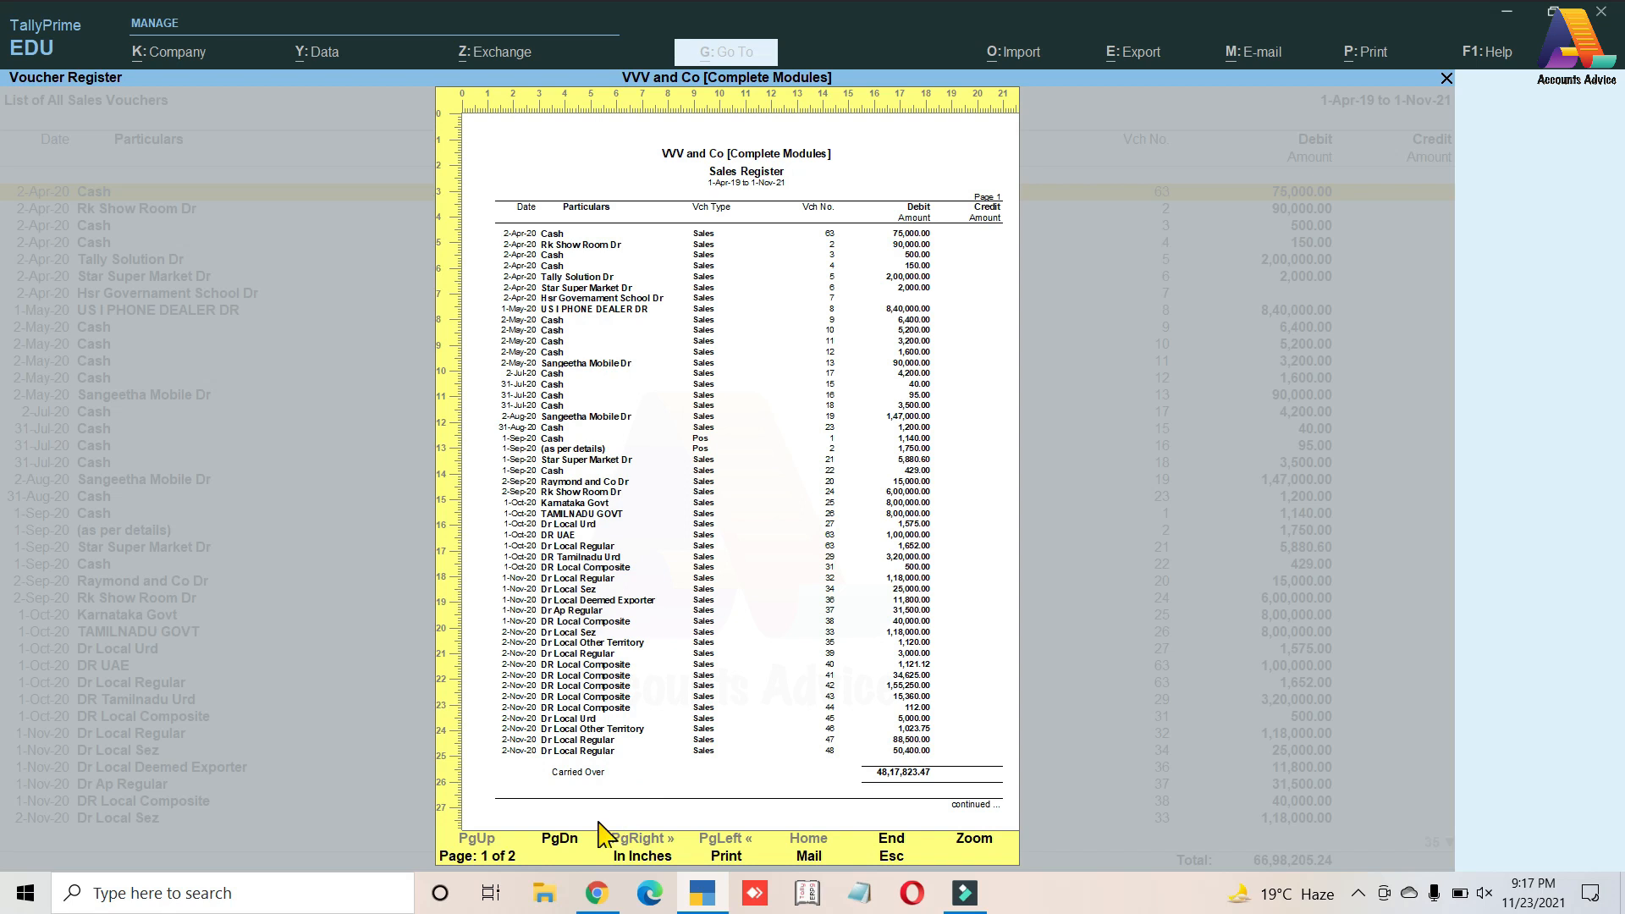
click(566, 842)
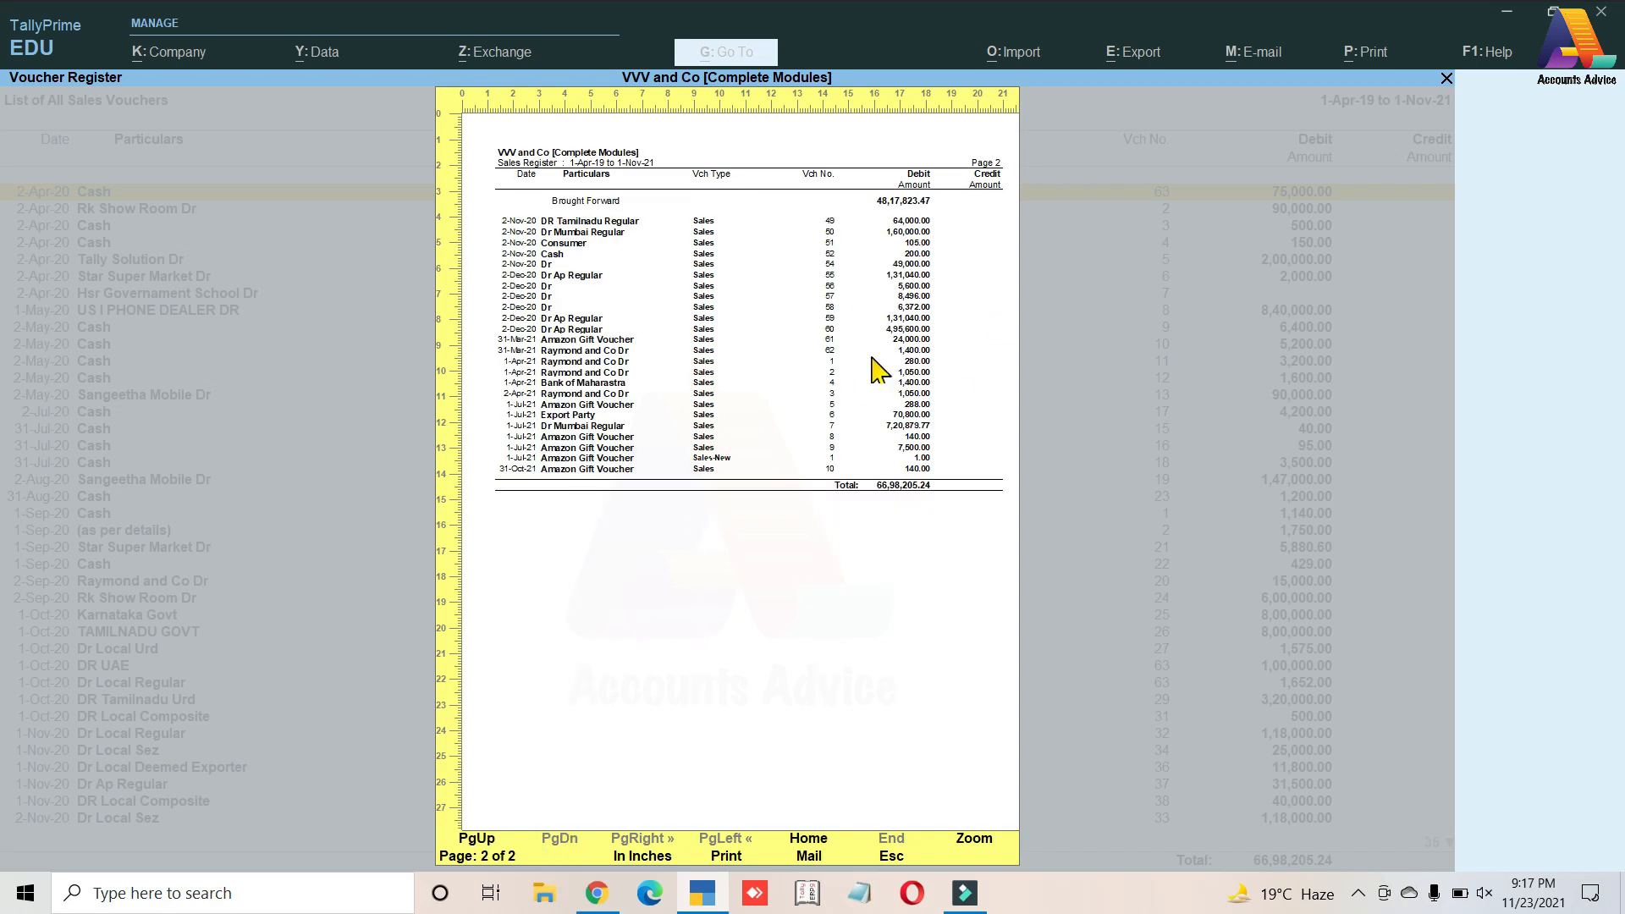
key(Escape)
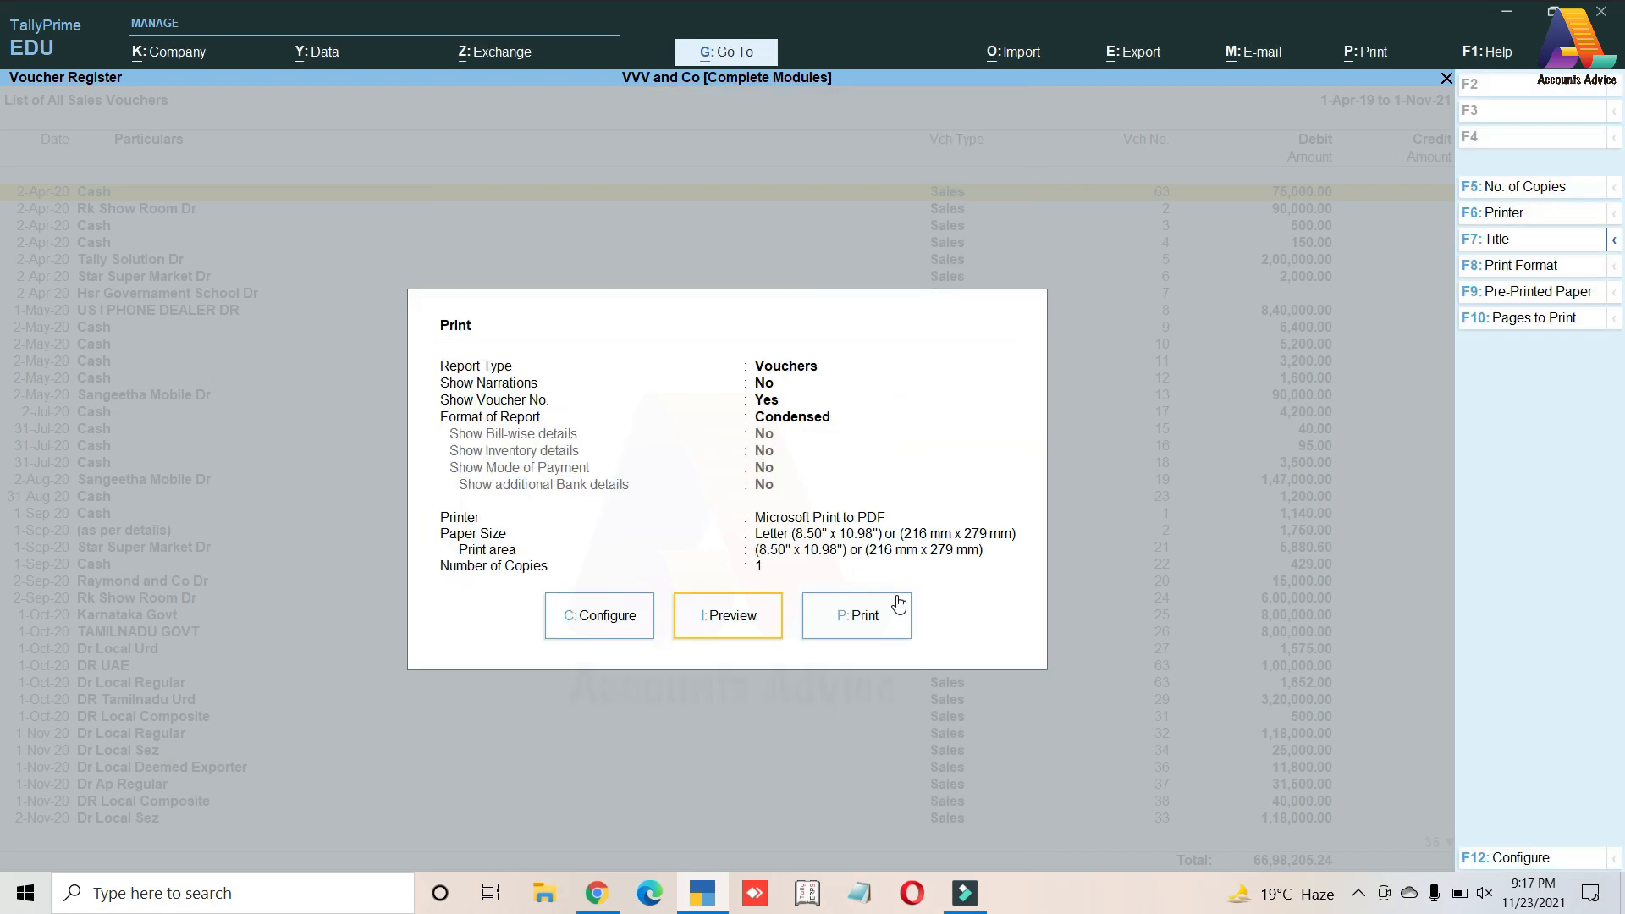
click(898, 602)
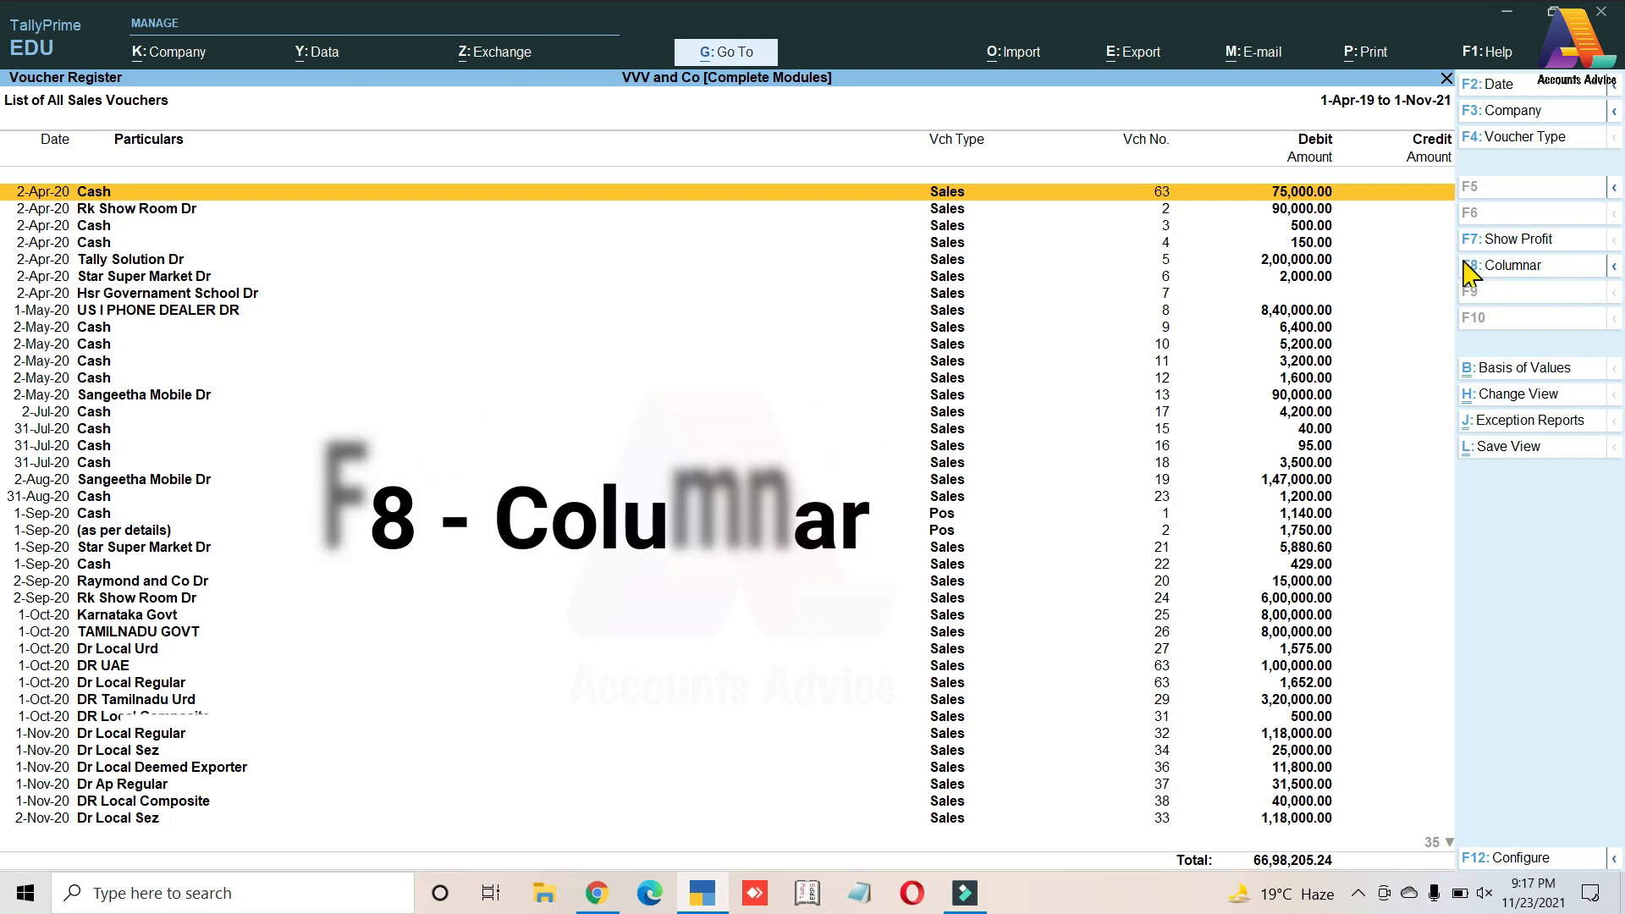
Step: Open the columnar register settings and set party's address, voucher number and voucher reference number to Yes, keeping voucher type at Yes
click(1511, 269)
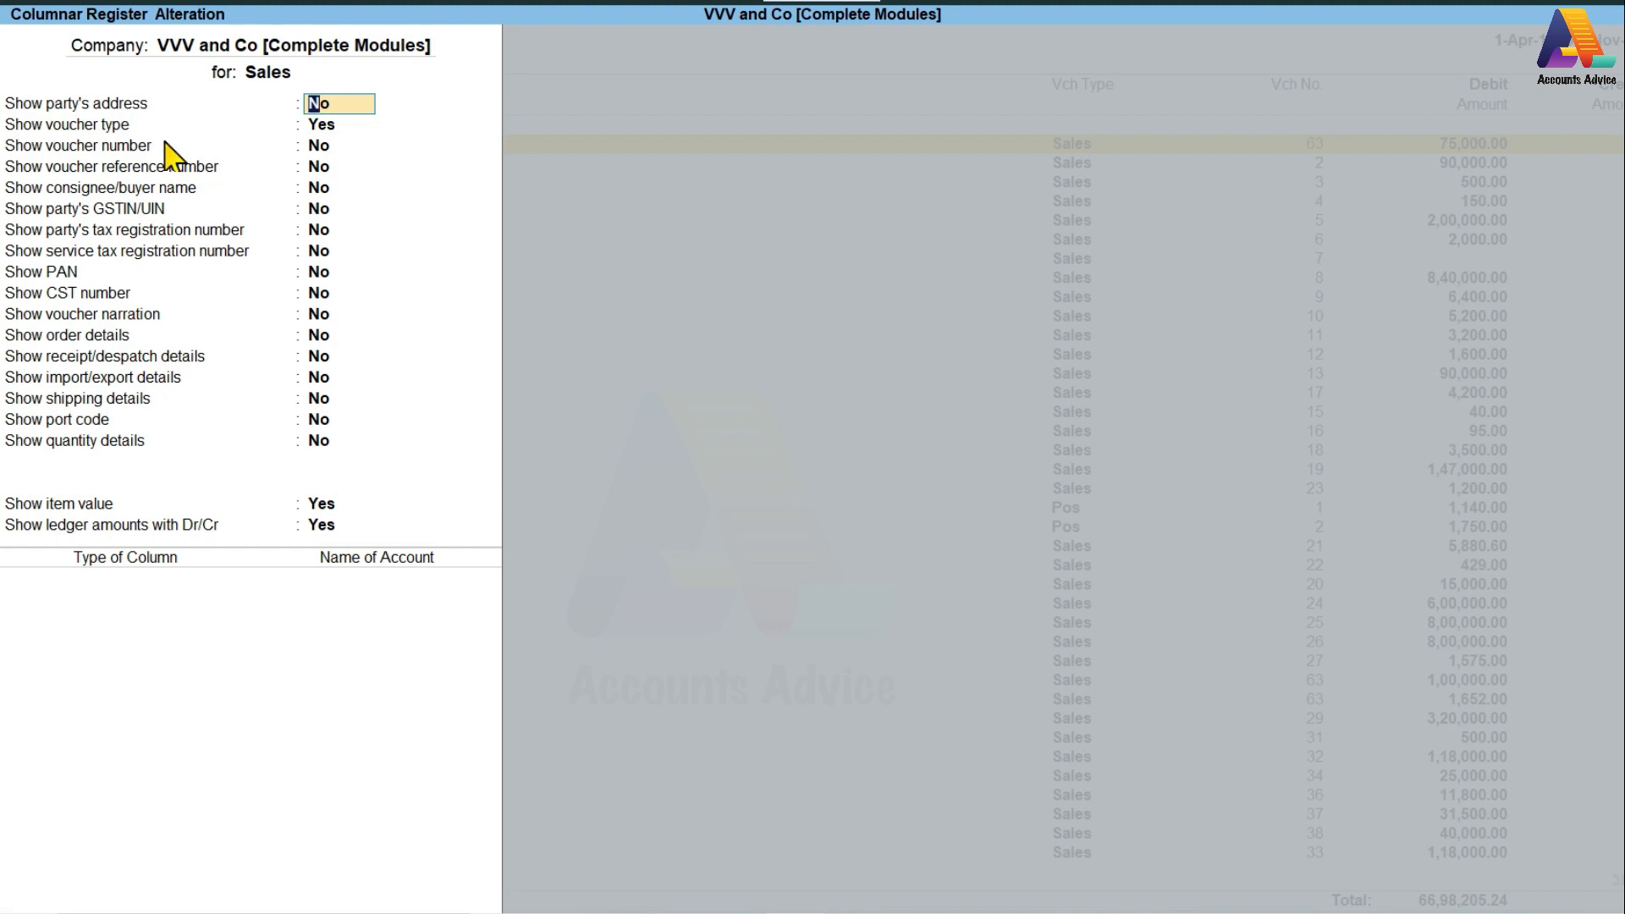
text(y)
key(Return)
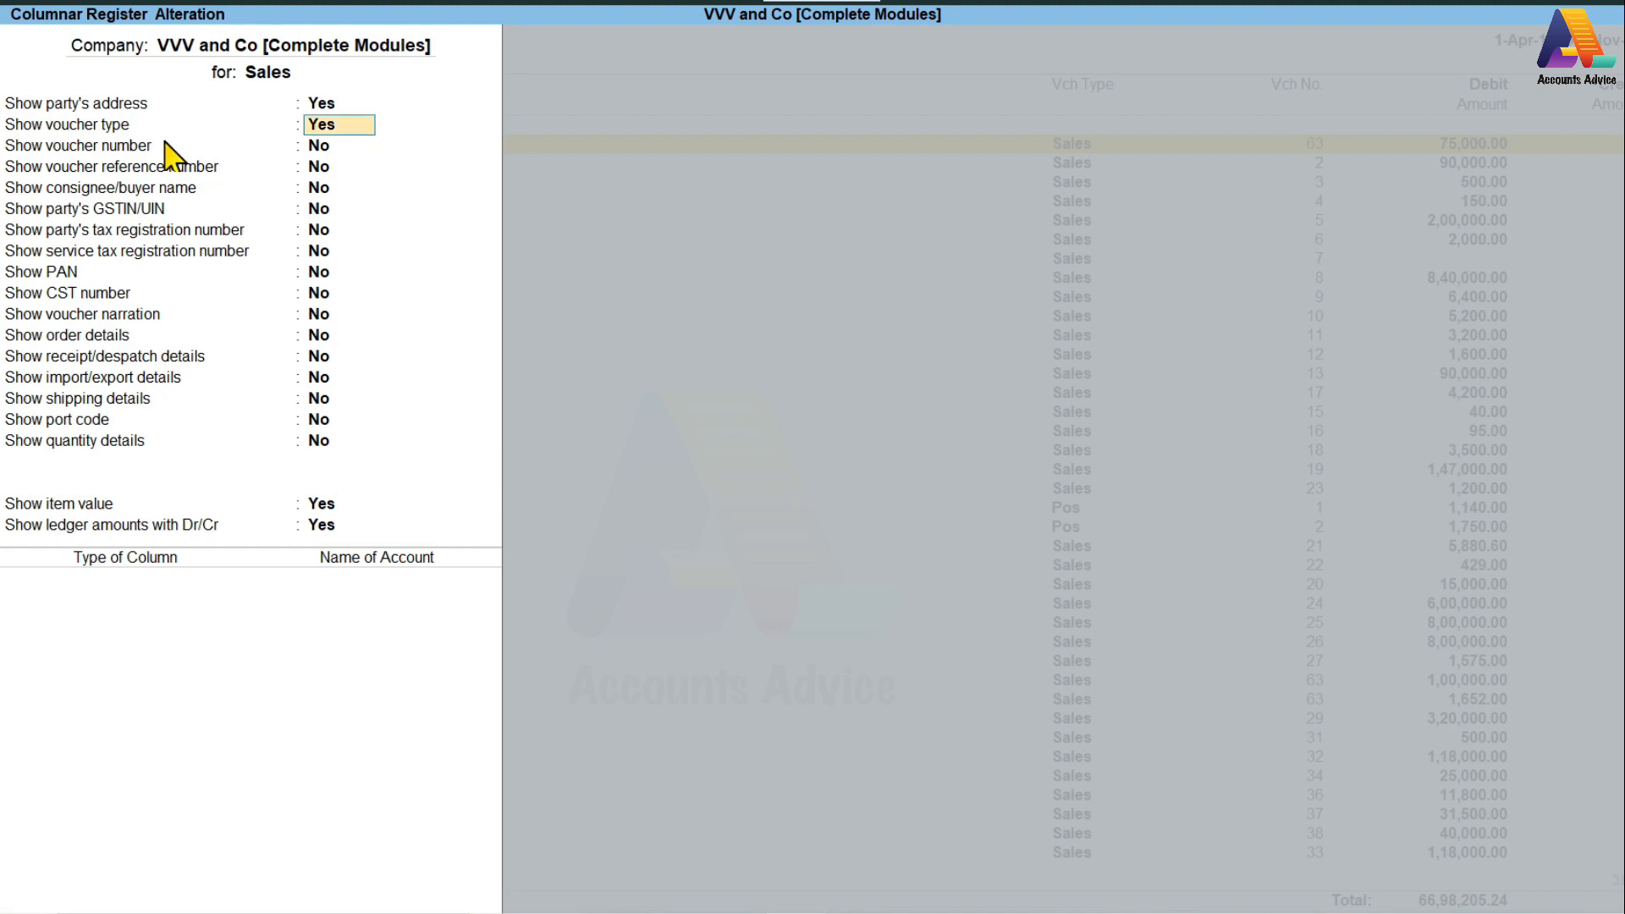
key(Return)
text(y)
key(Return)
text(y)
key(Return)
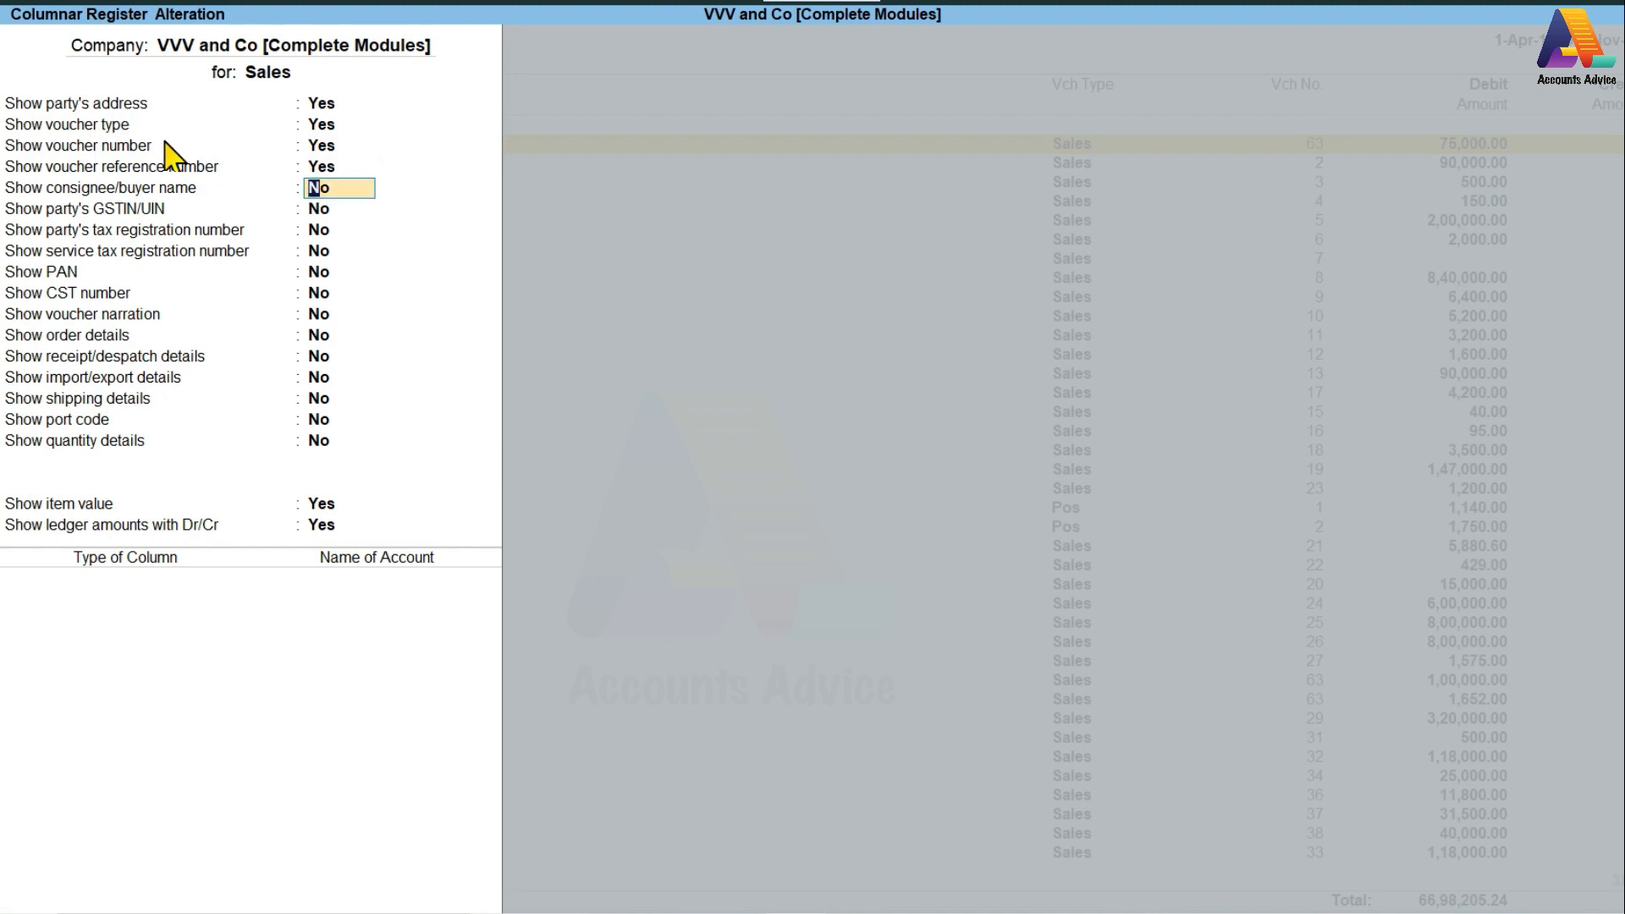
Step: Set the register's consignee/buyer name and party's GSTIN/UIN options to Yes
text(y)
key(Return)
text(y)
key(Return)
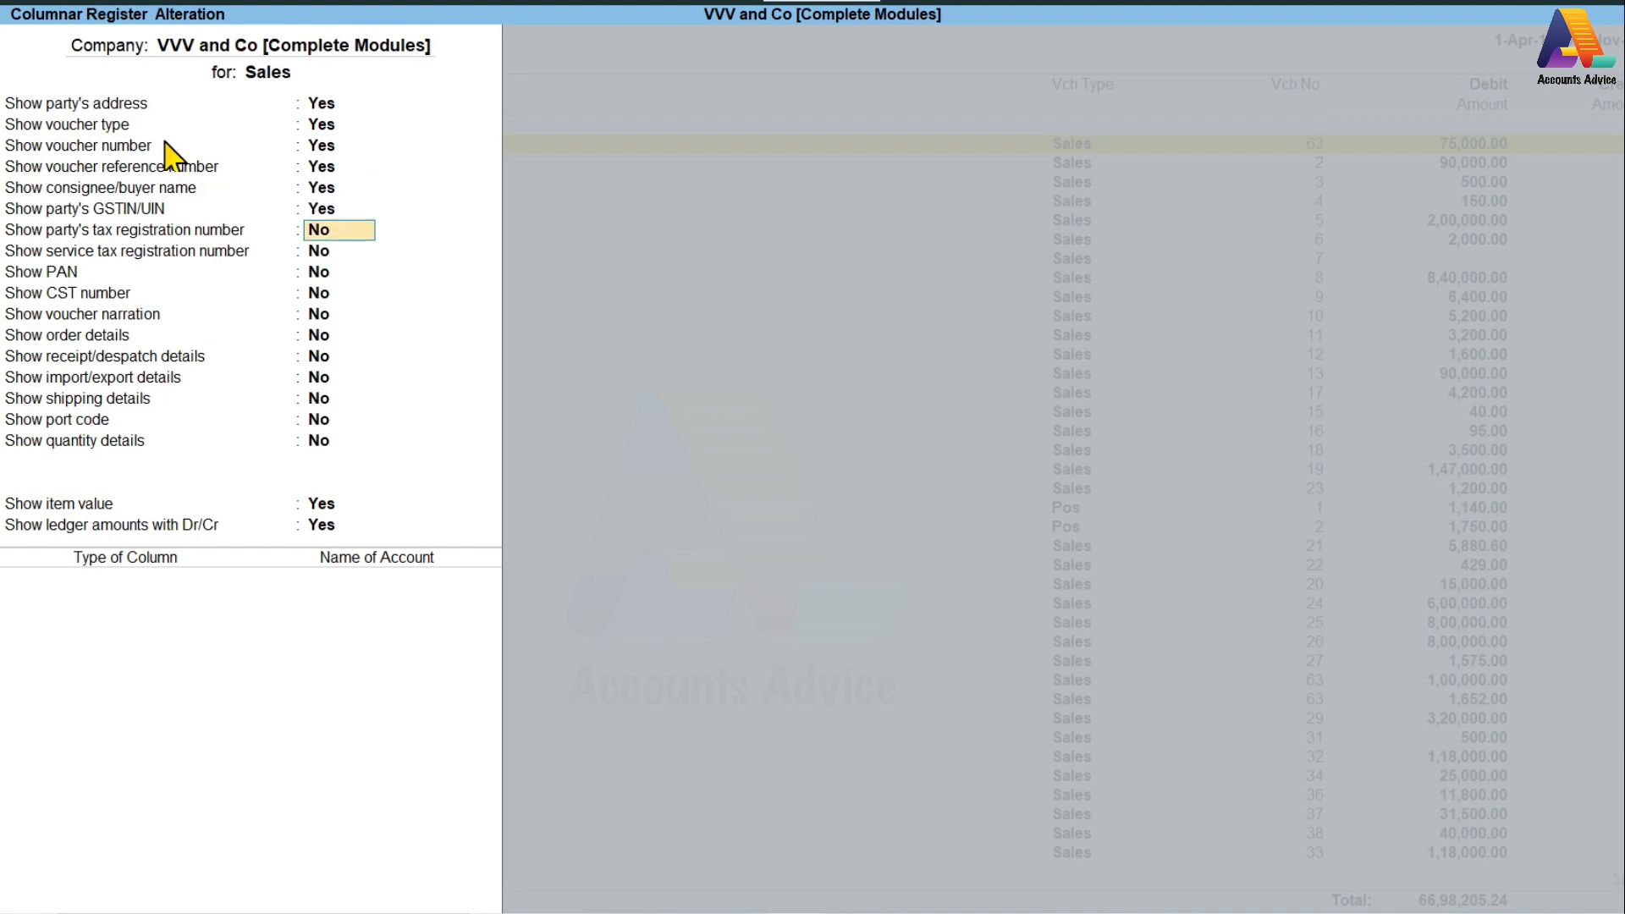
Step: Keep the columnar options from party's tax registration number through port code at No
key(Return)
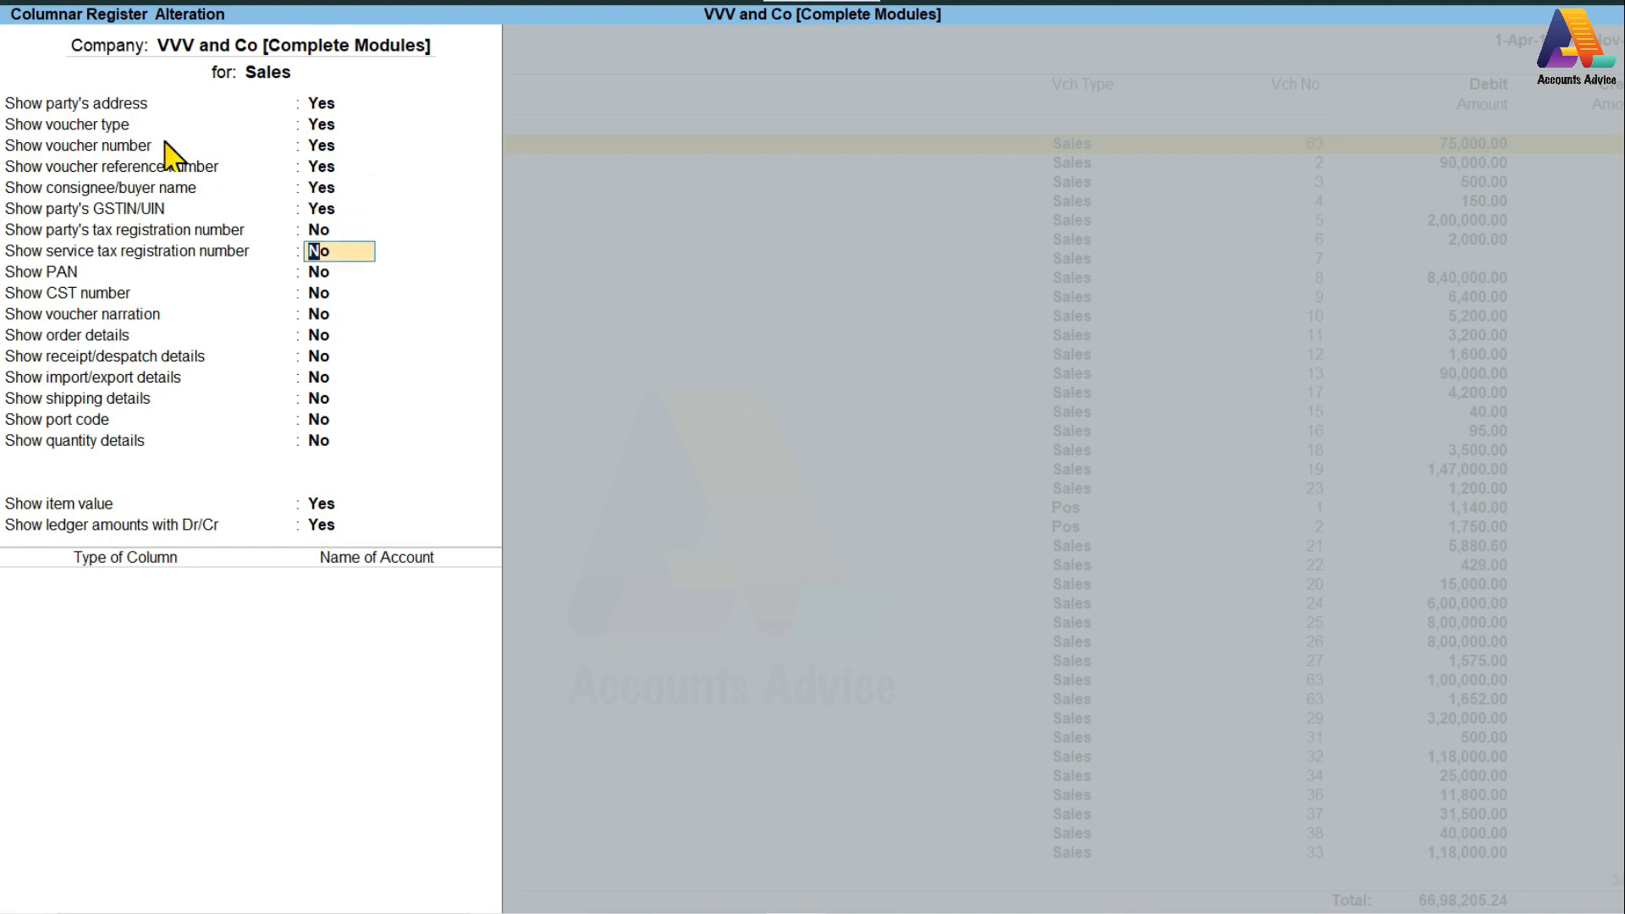
key(Return)
key(Return)
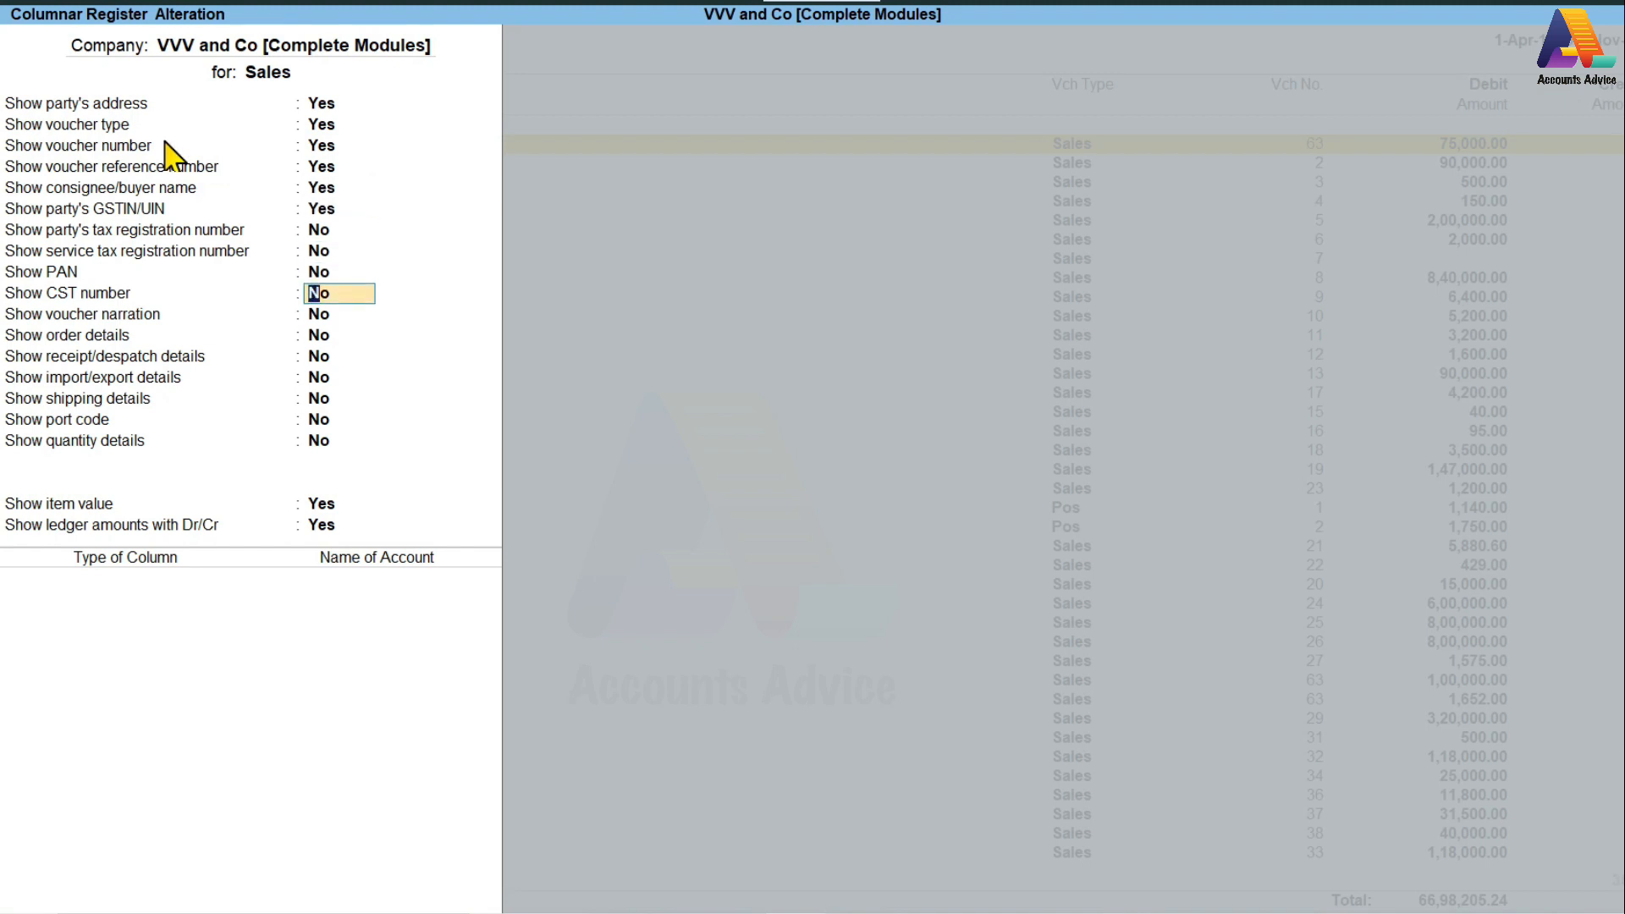
key(Return)
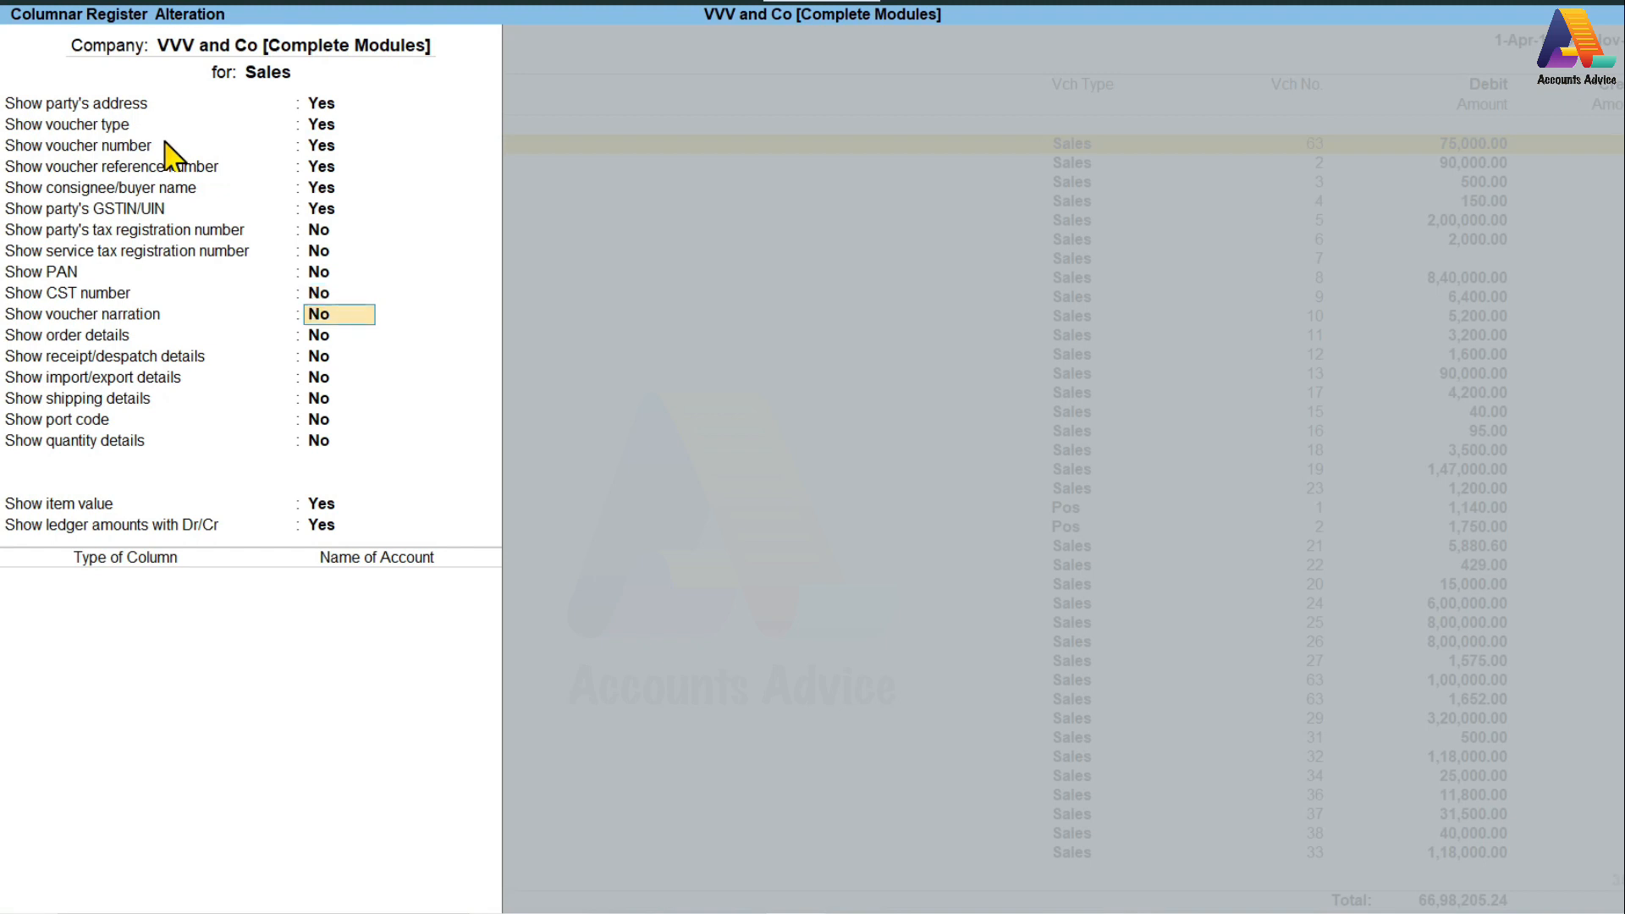
key(Return)
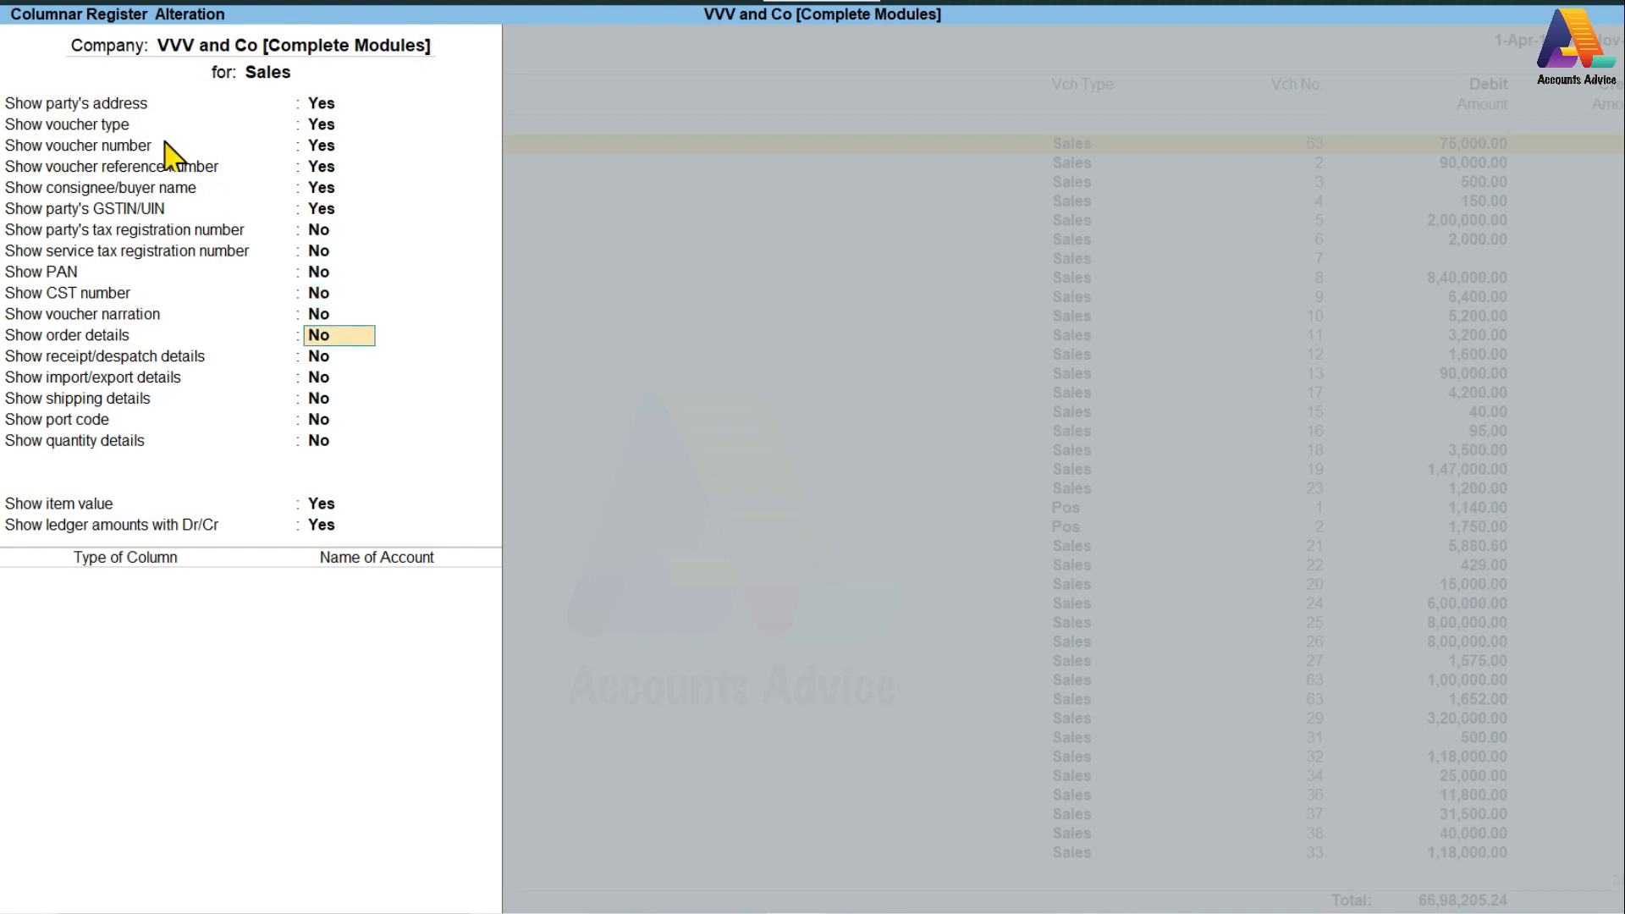
key(Return)
key(Return)
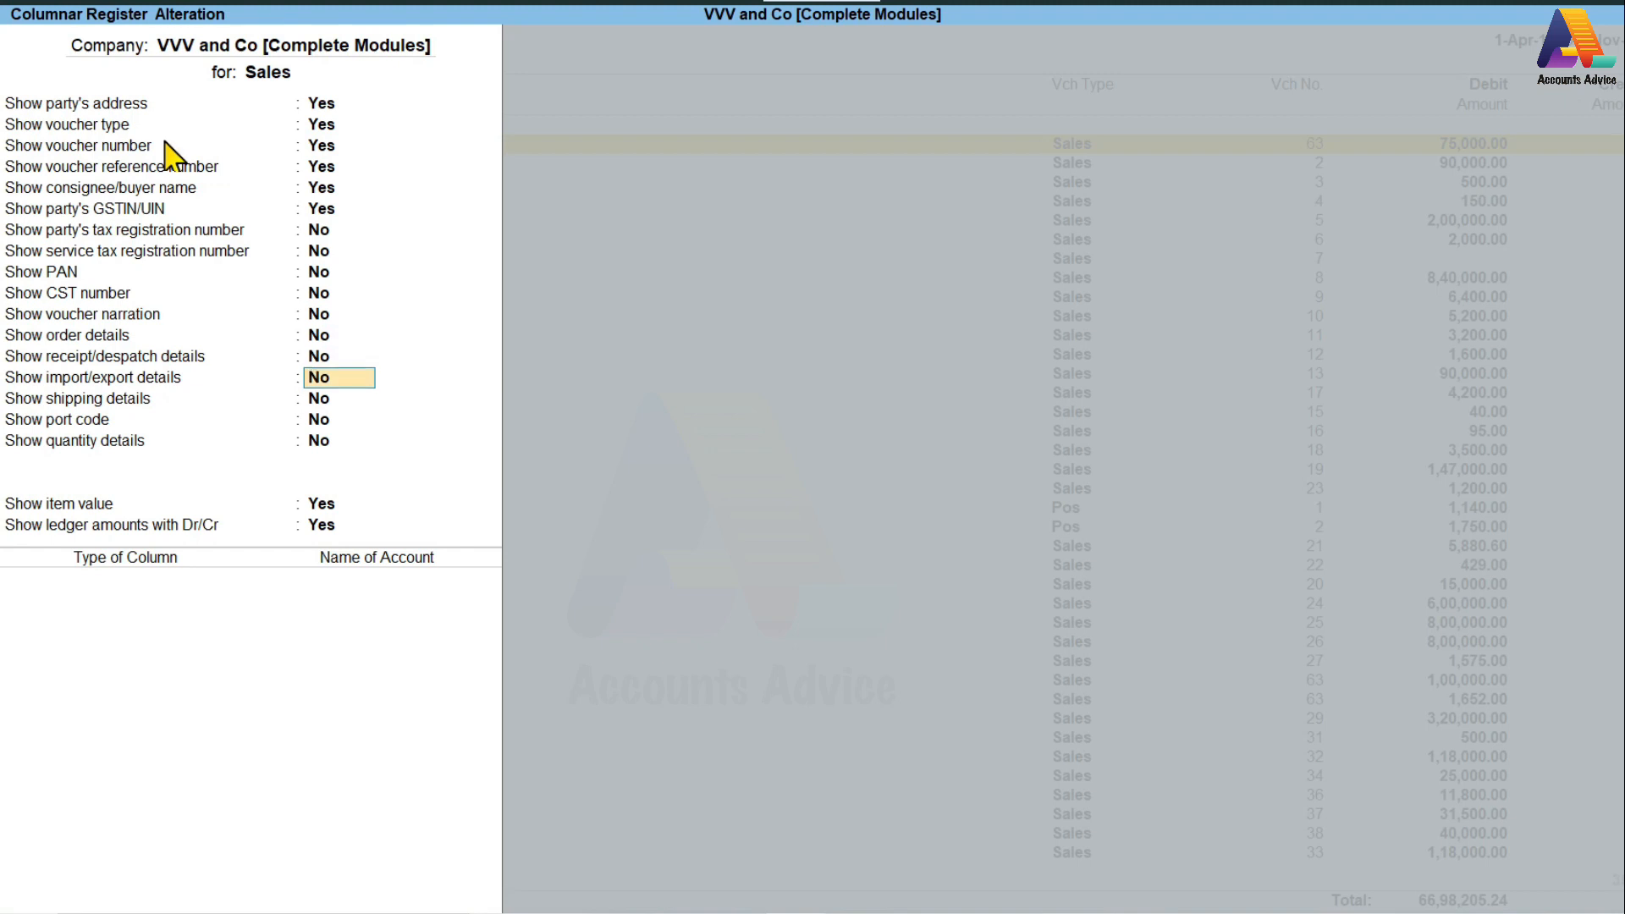
key(Return)
key(Return)
key(Return)
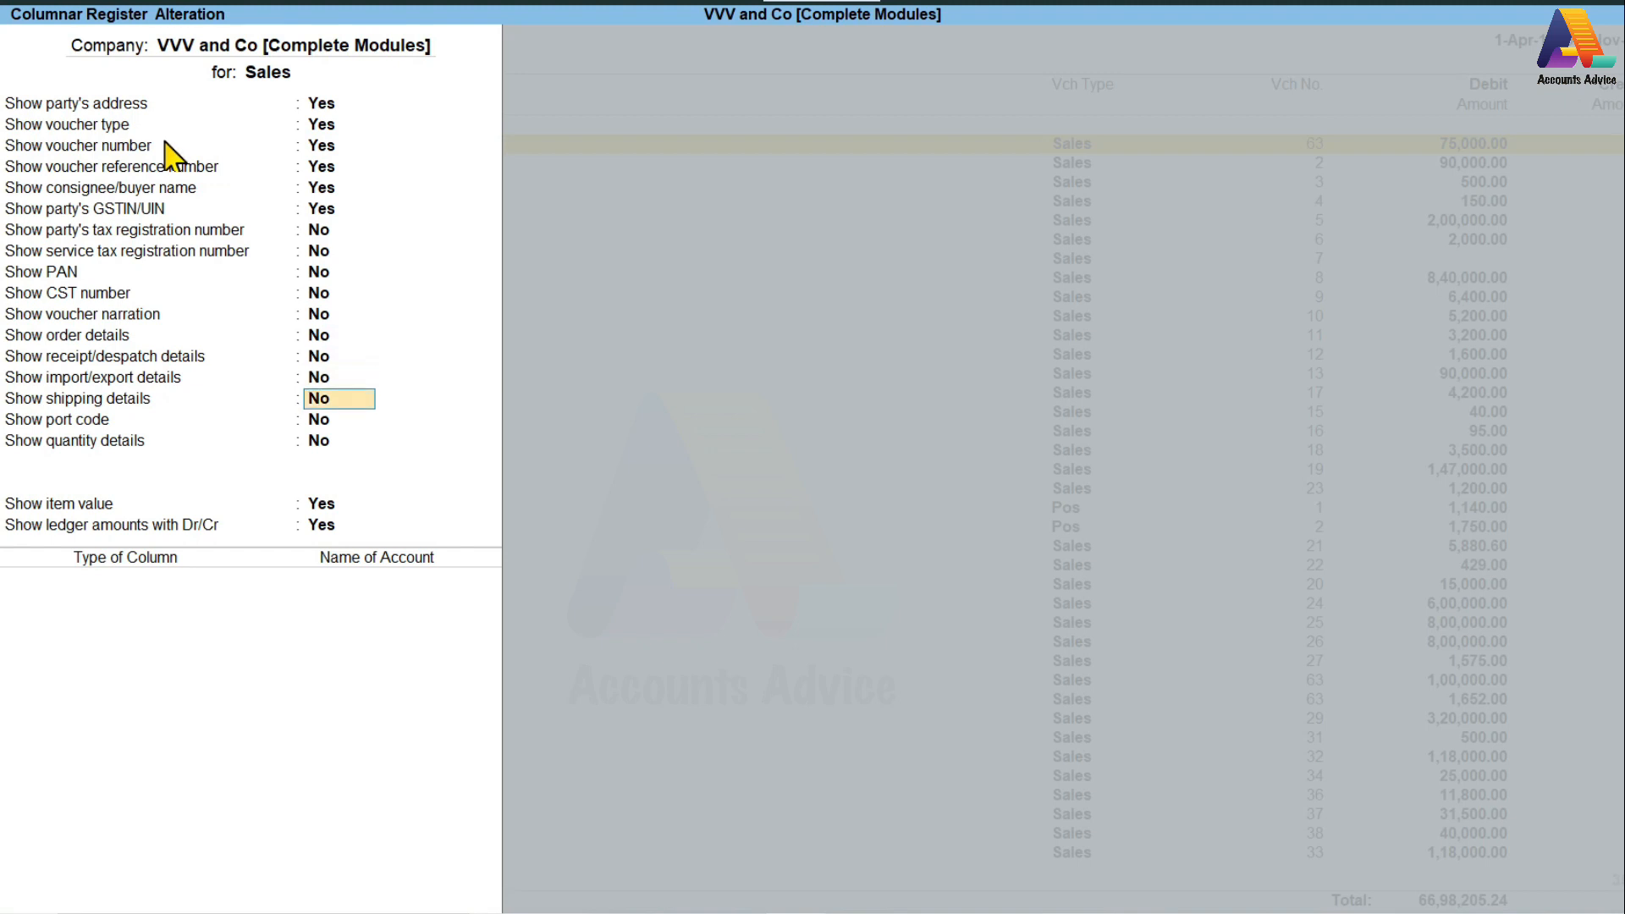
Step: Set quantity details to Yes with alternate units and rate details at No, keeping item value and Dr/Cr ledger amounts at Yes
text(y)
key(Return)
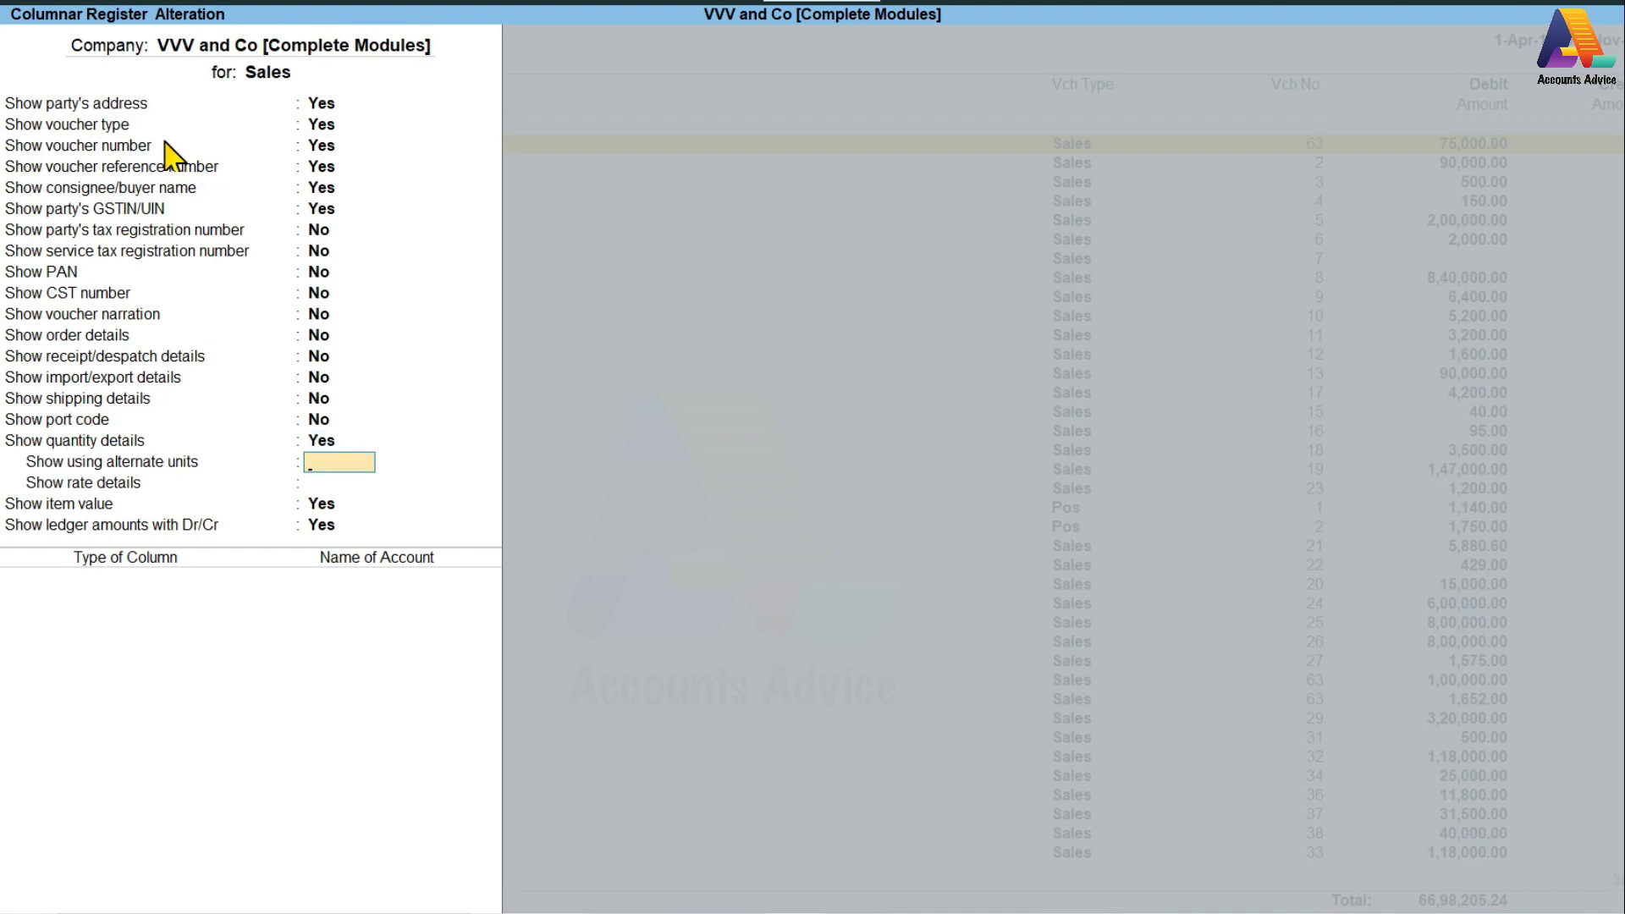
text(n)
key(Return)
text(n)
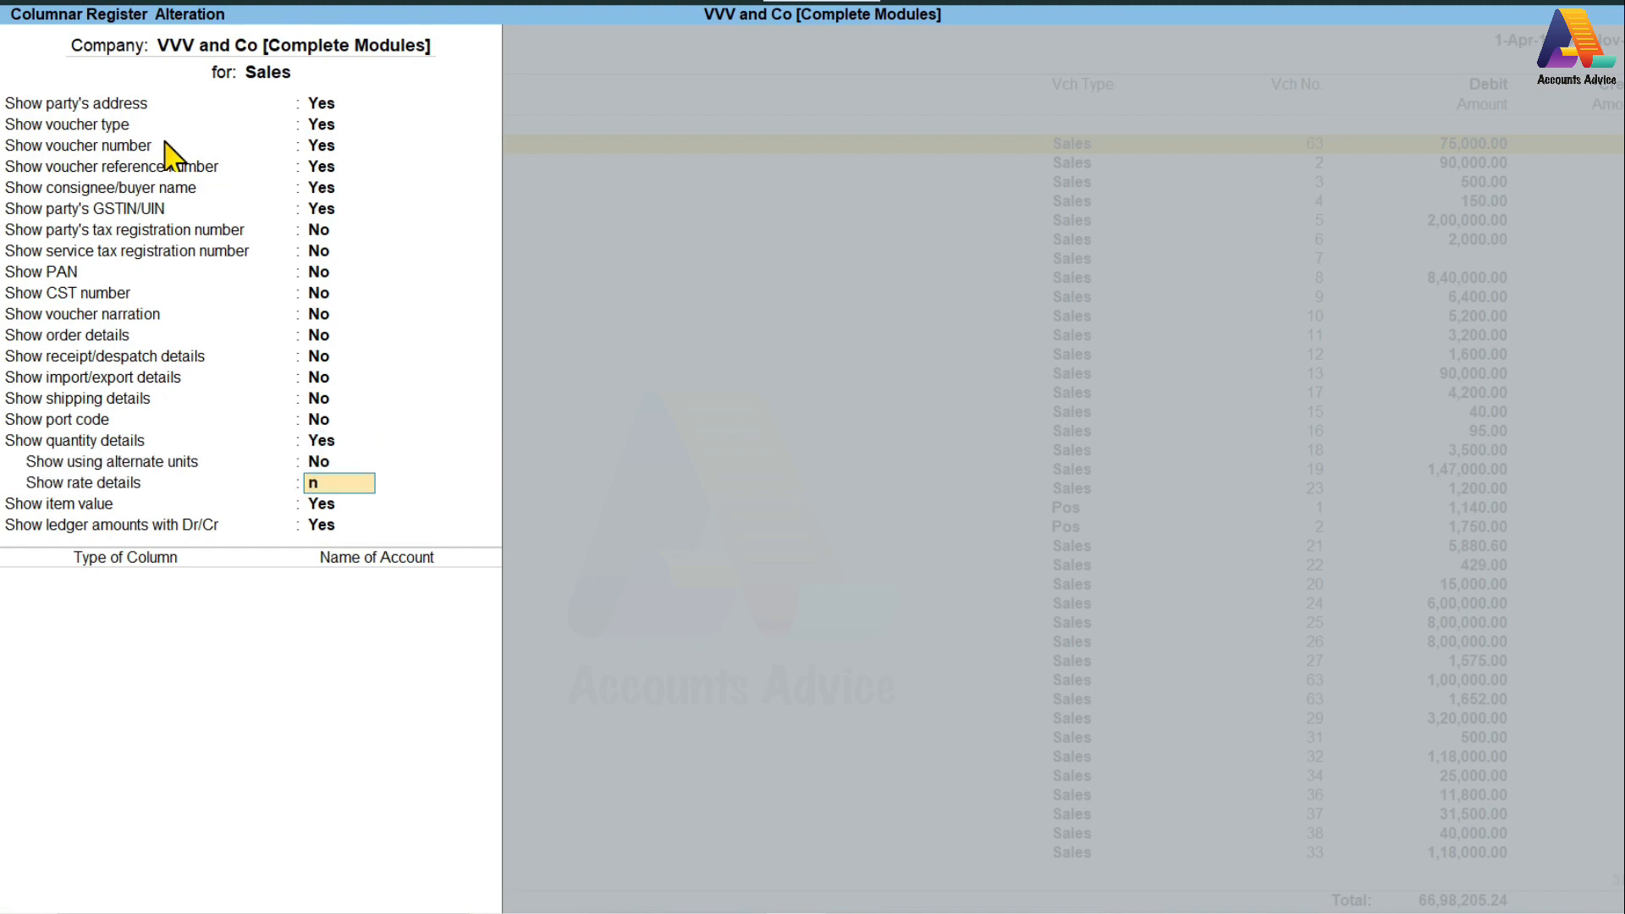
key(Return)
key(Return)
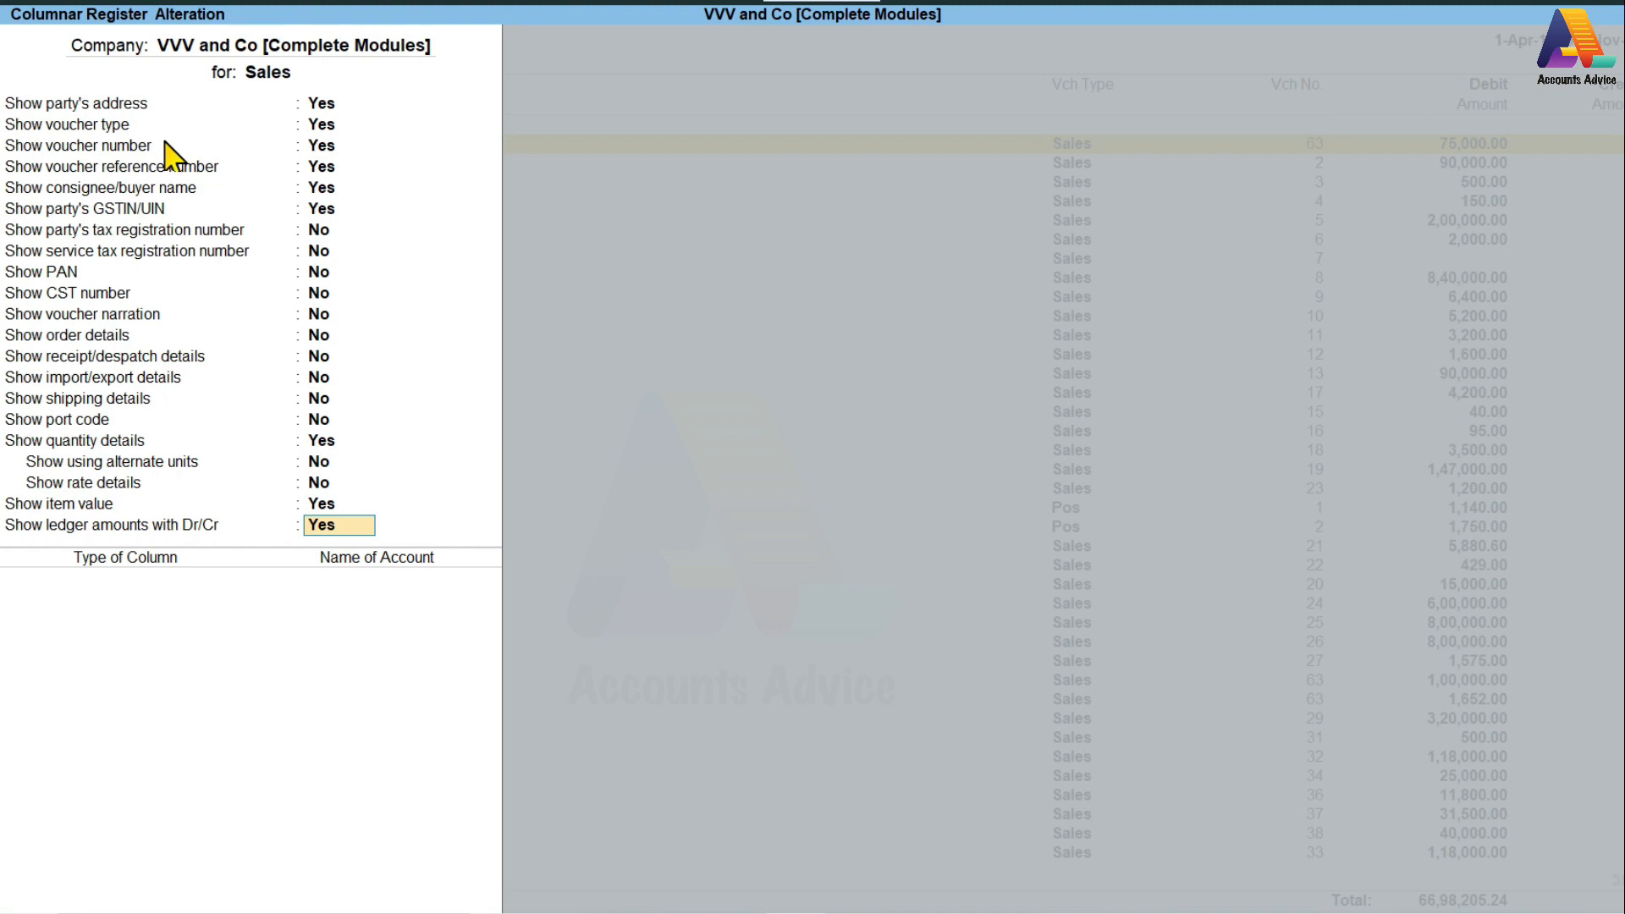
key(Return)
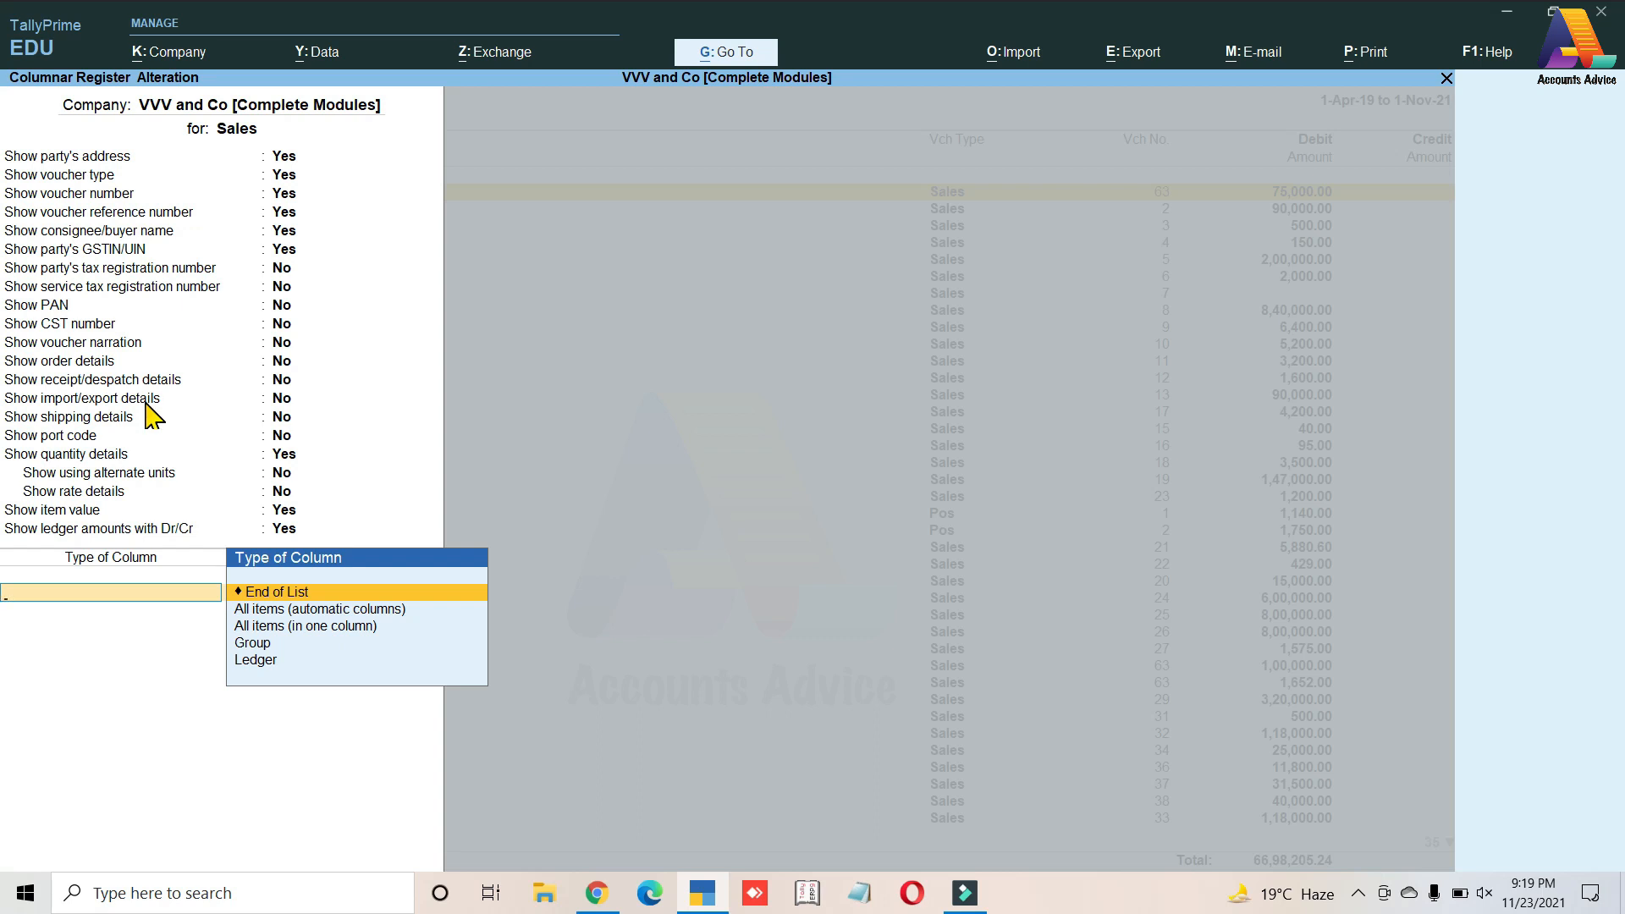
Step: Add a Ledger type column to the register for the DELIVARY CHARGES INC account
key(Down)
key(Down)
key(Down)
key(Down)
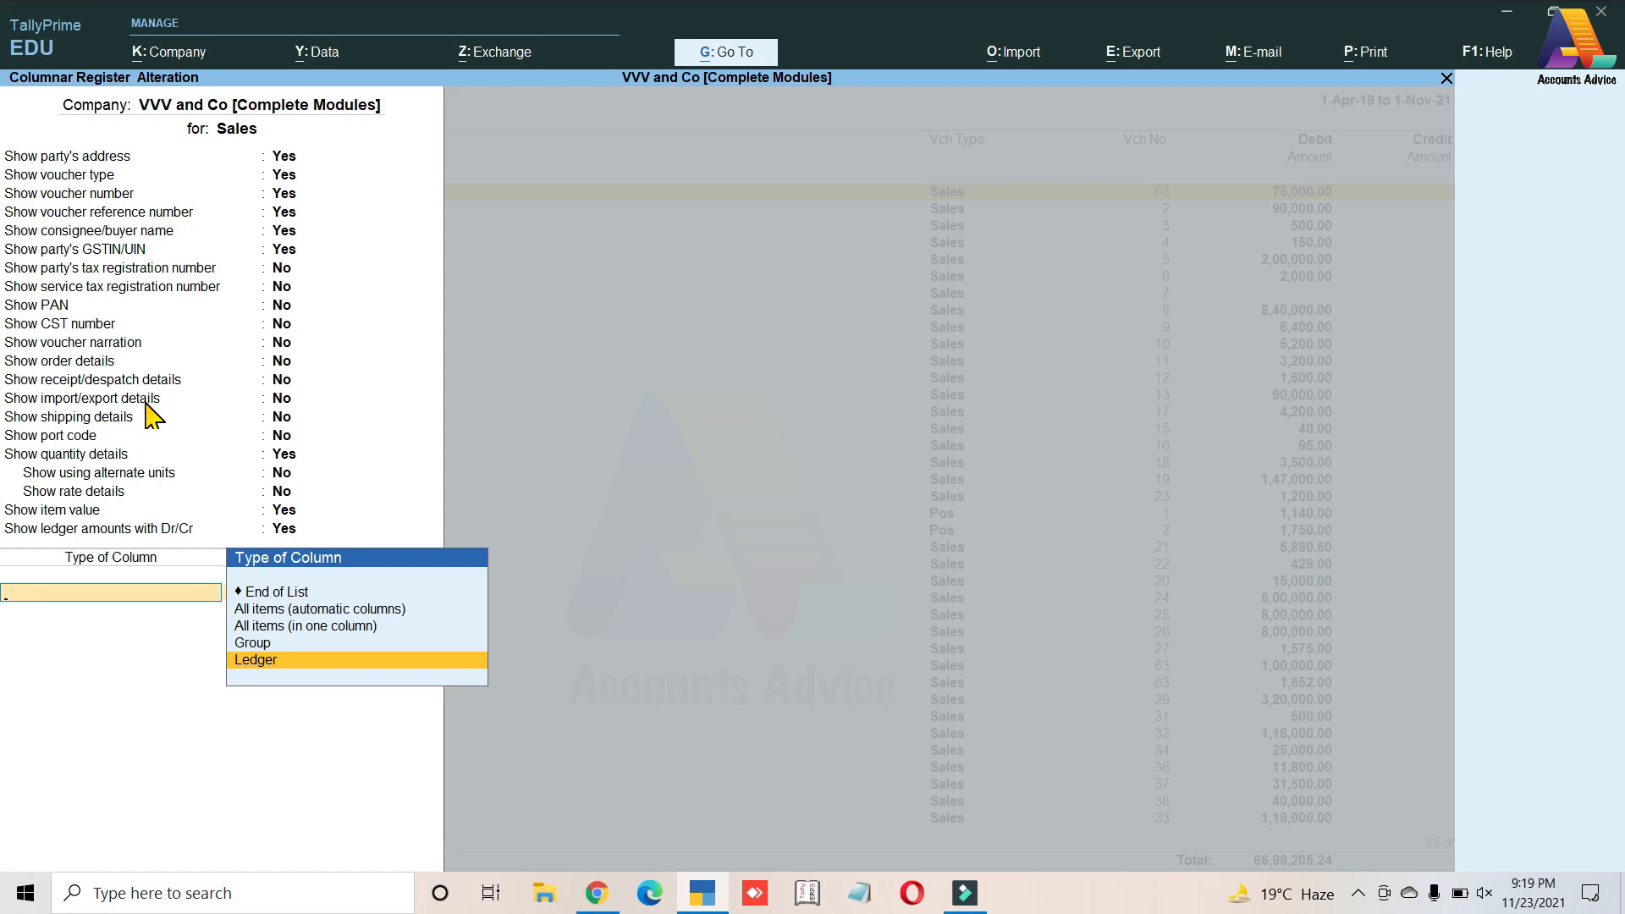
key(Return)
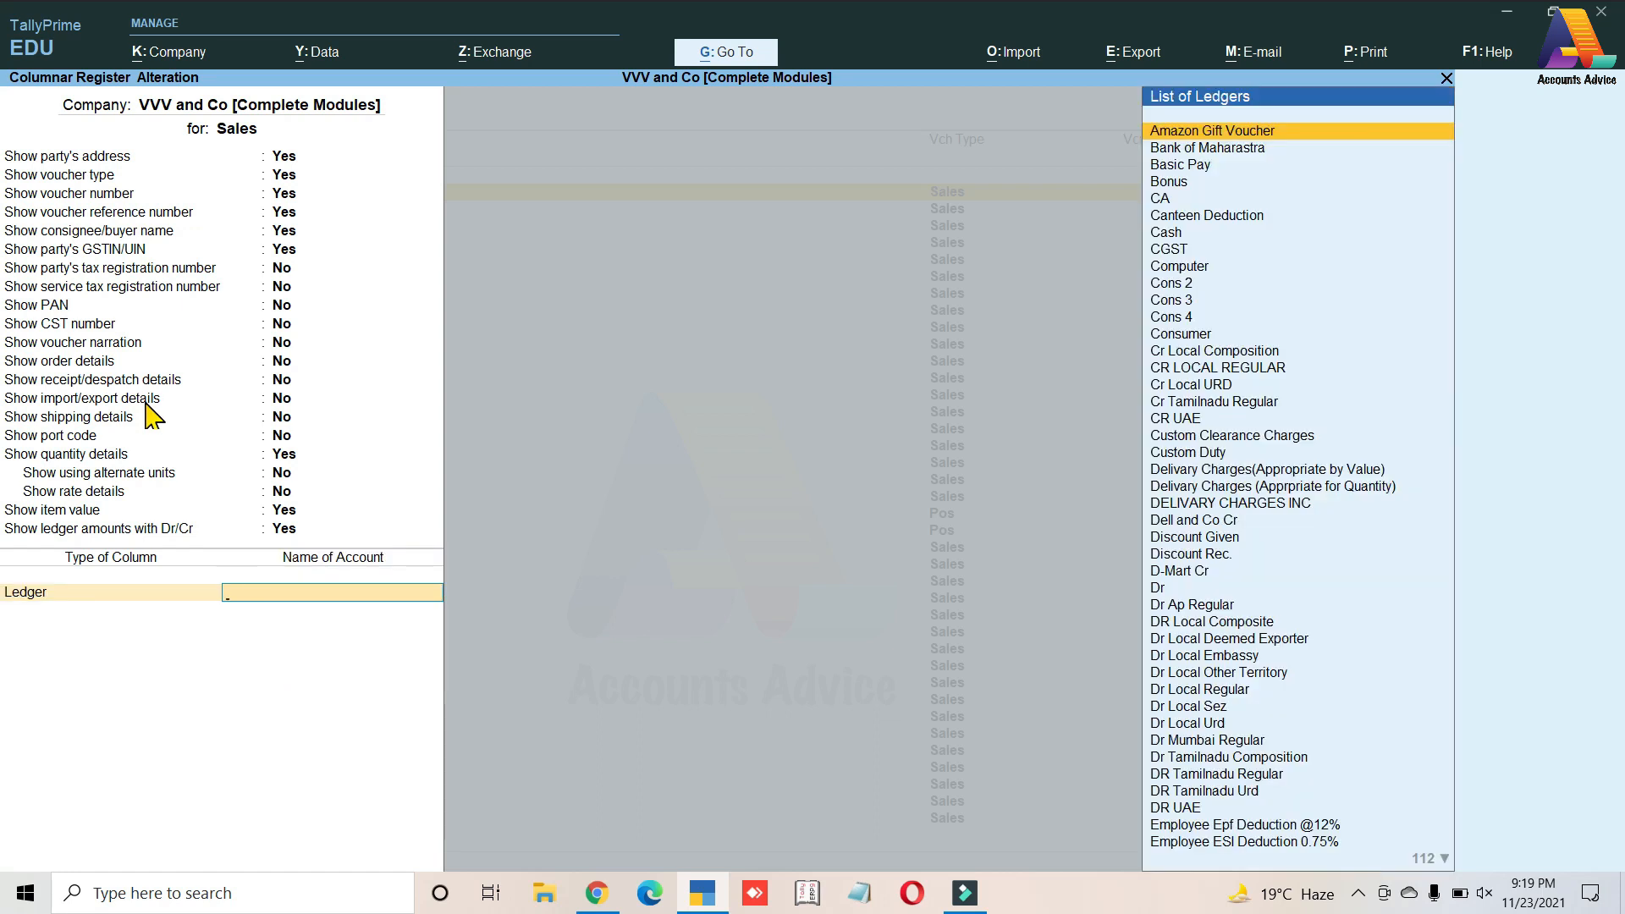
text(De)
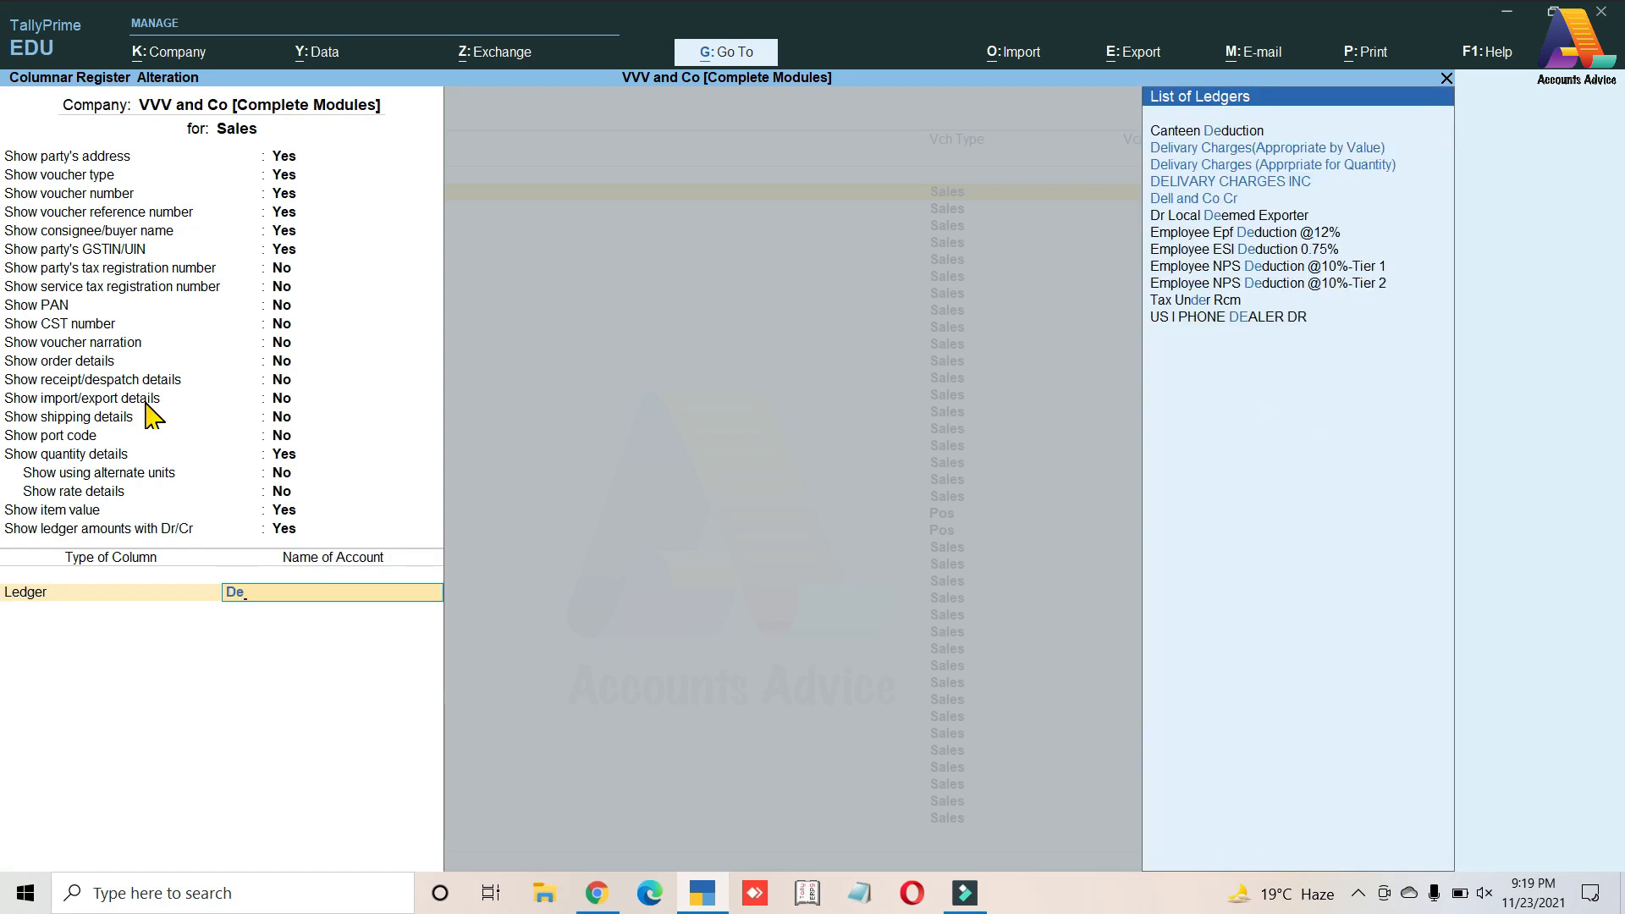
key(Down)
key(Down)
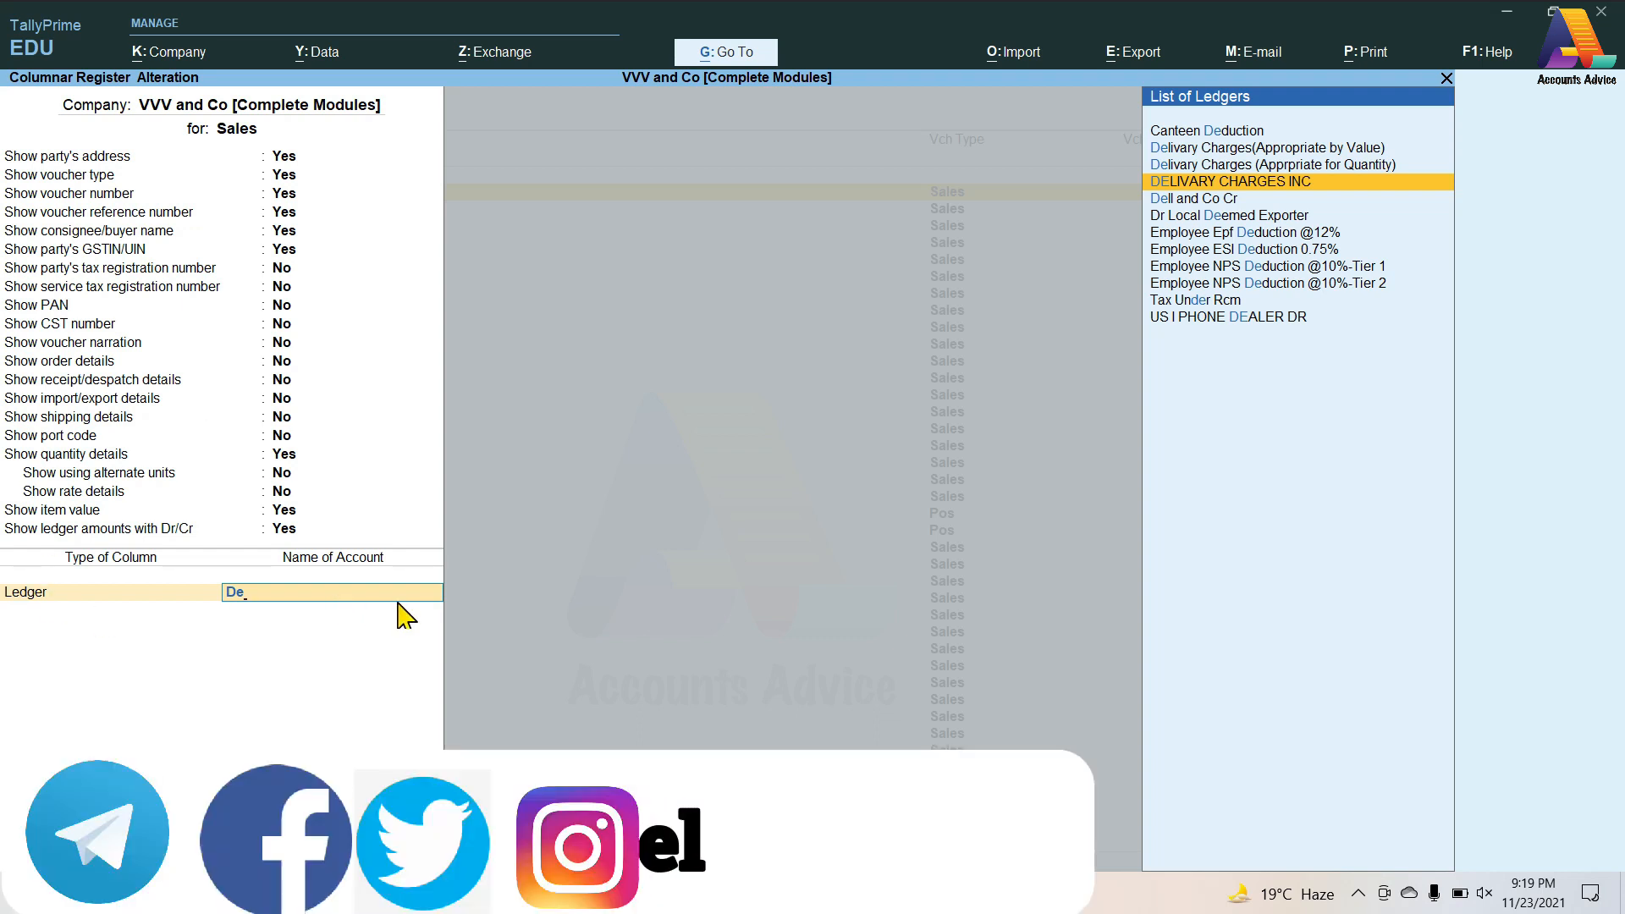
key(Return)
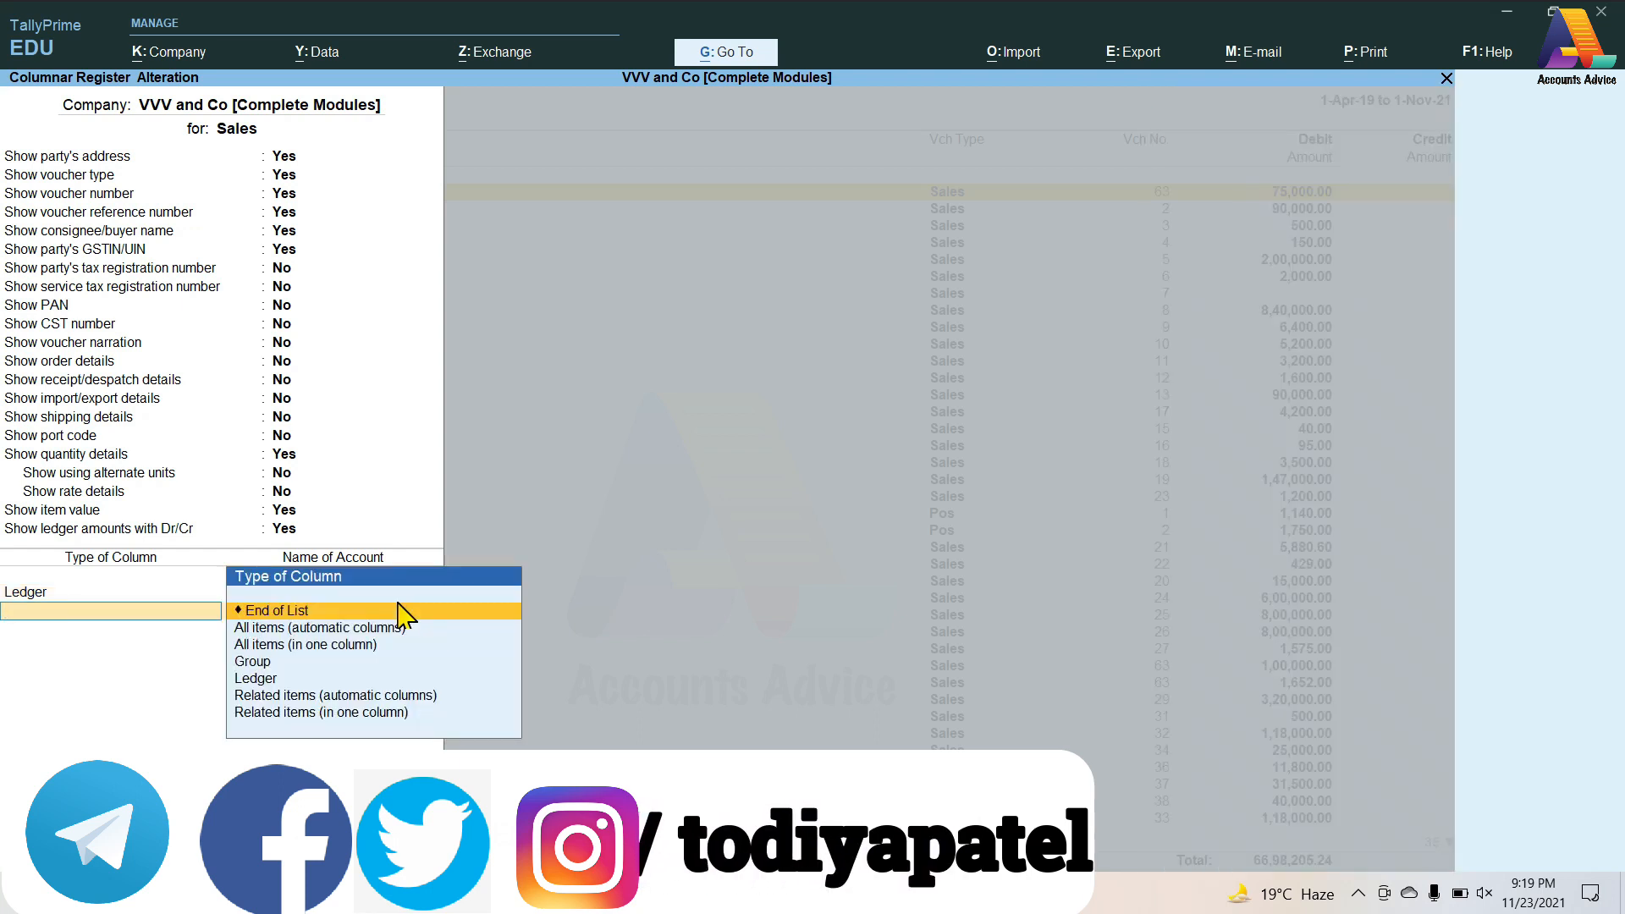
Step: Add a Group type column for Direct Expenses as the last column and accept the columnar register settings
key(Down)
key(Down)
key(Down)
key(Return)
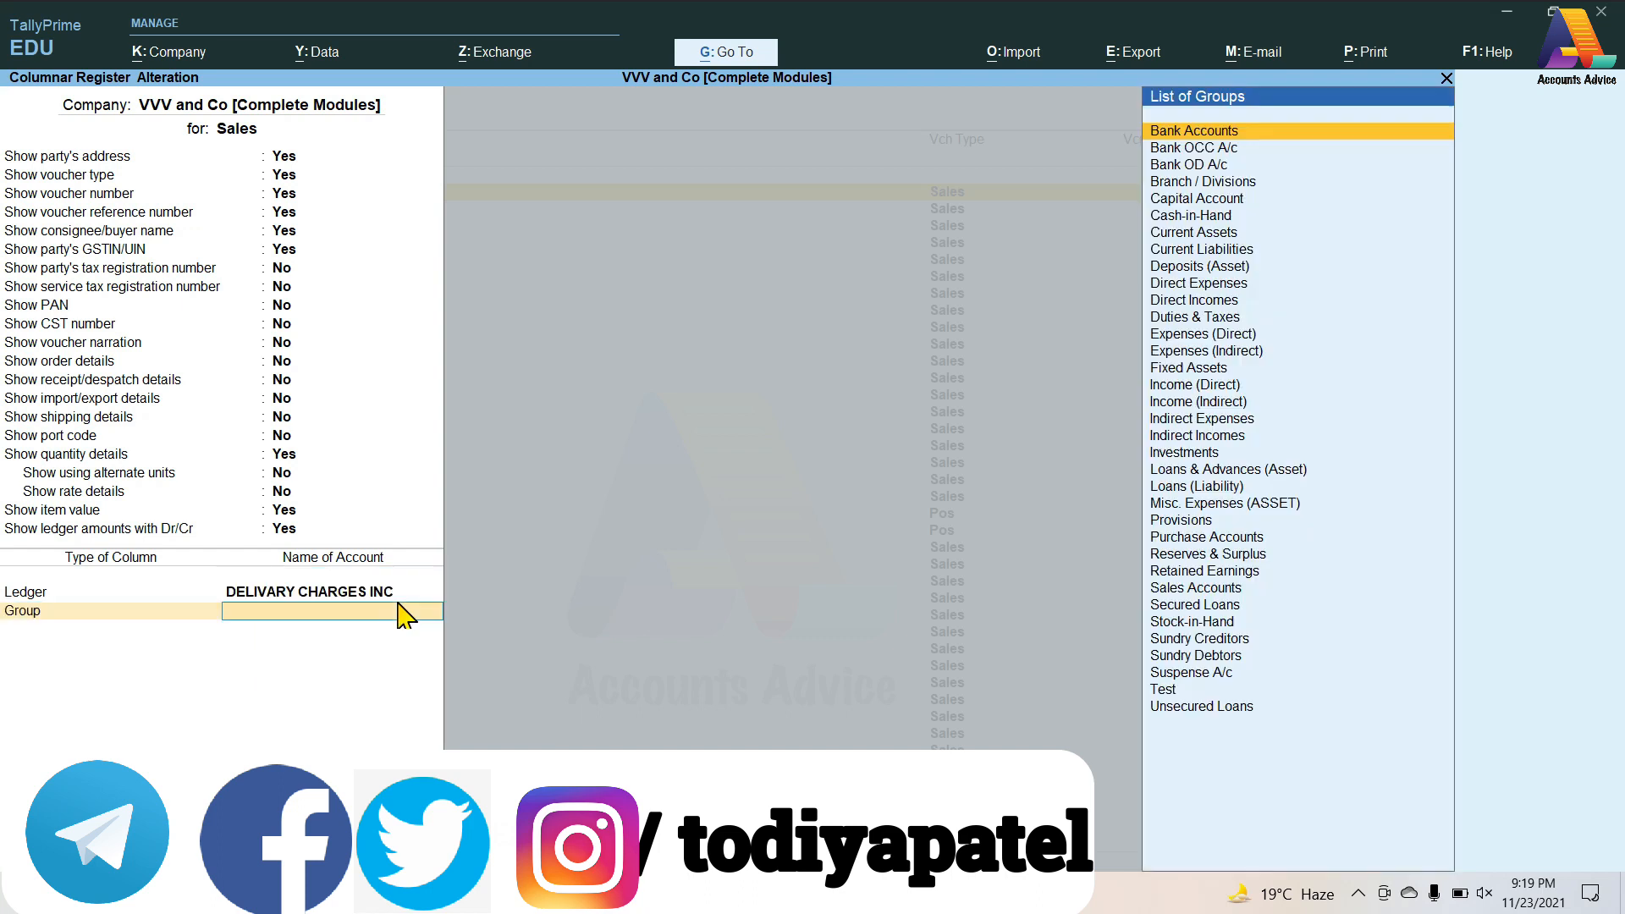
key(Down)
key(Down)
key(Down)
key(Down)
key(Down)
key(Down)
key(Down)
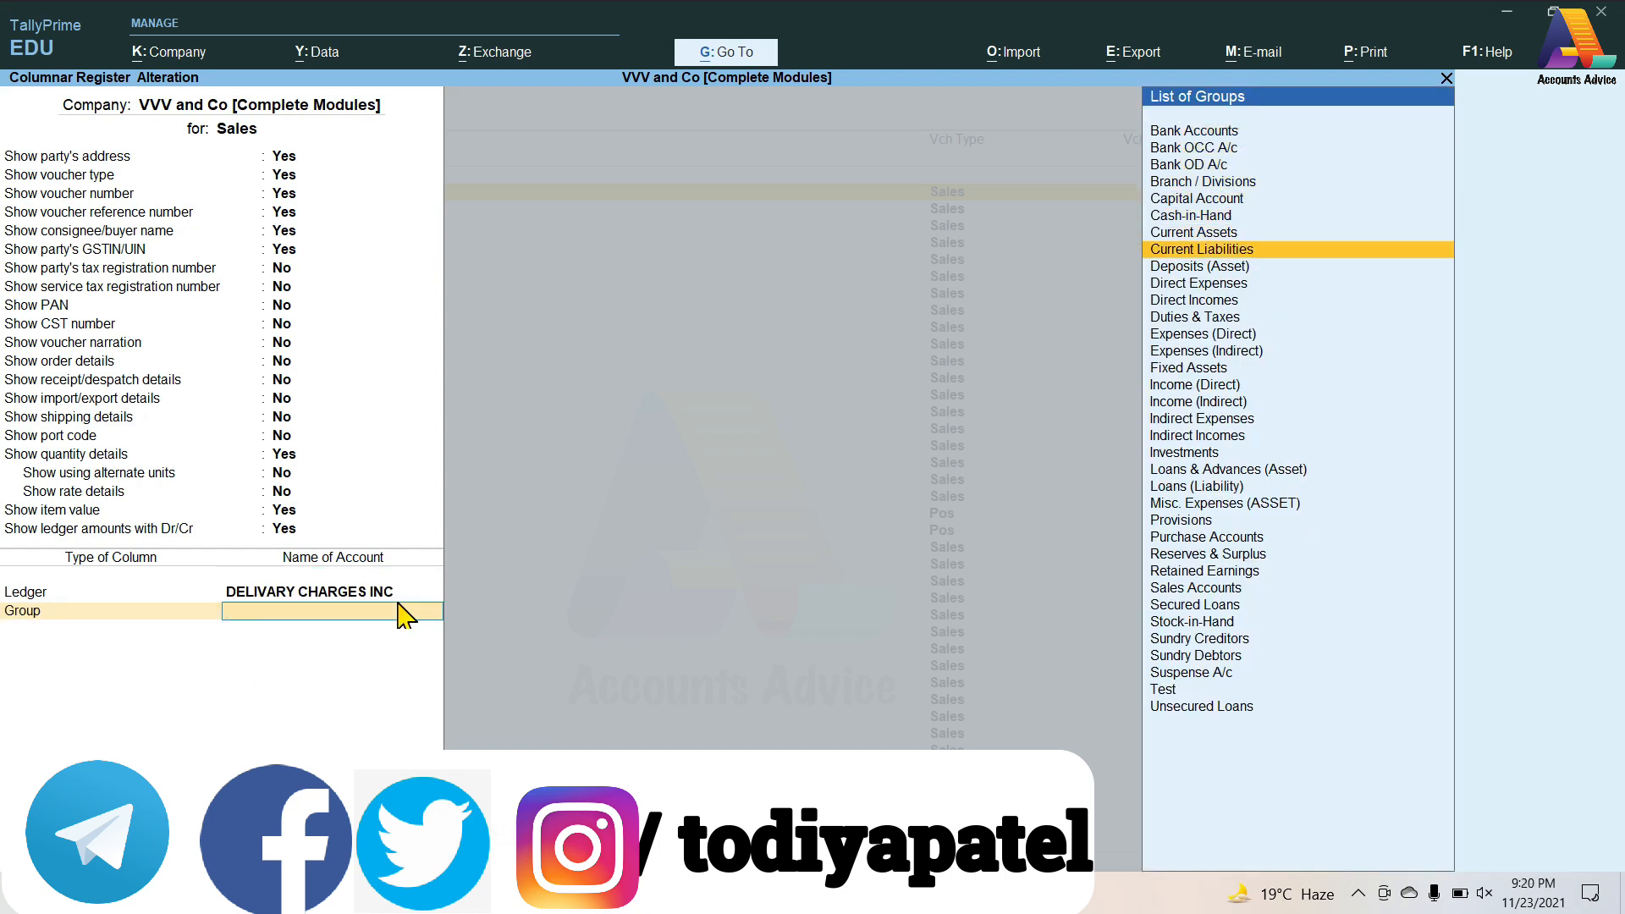
key(Down)
key(Down)
key(Down)
key(Down)
key(Down)
key(Down)
key(Down)
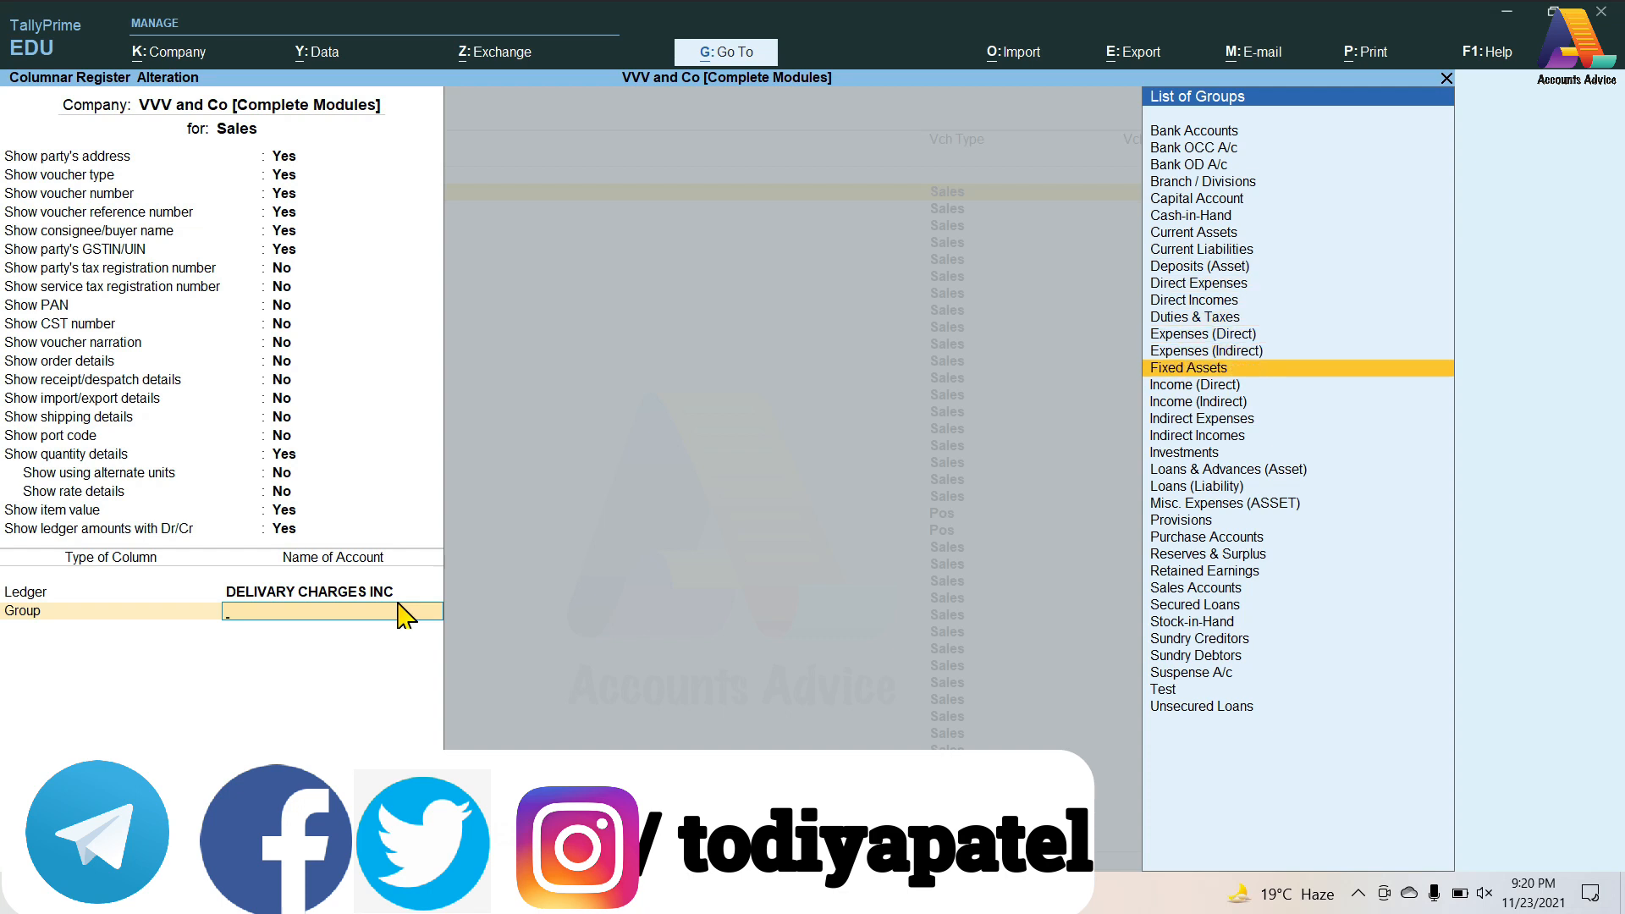
key(Up)
key(Return)
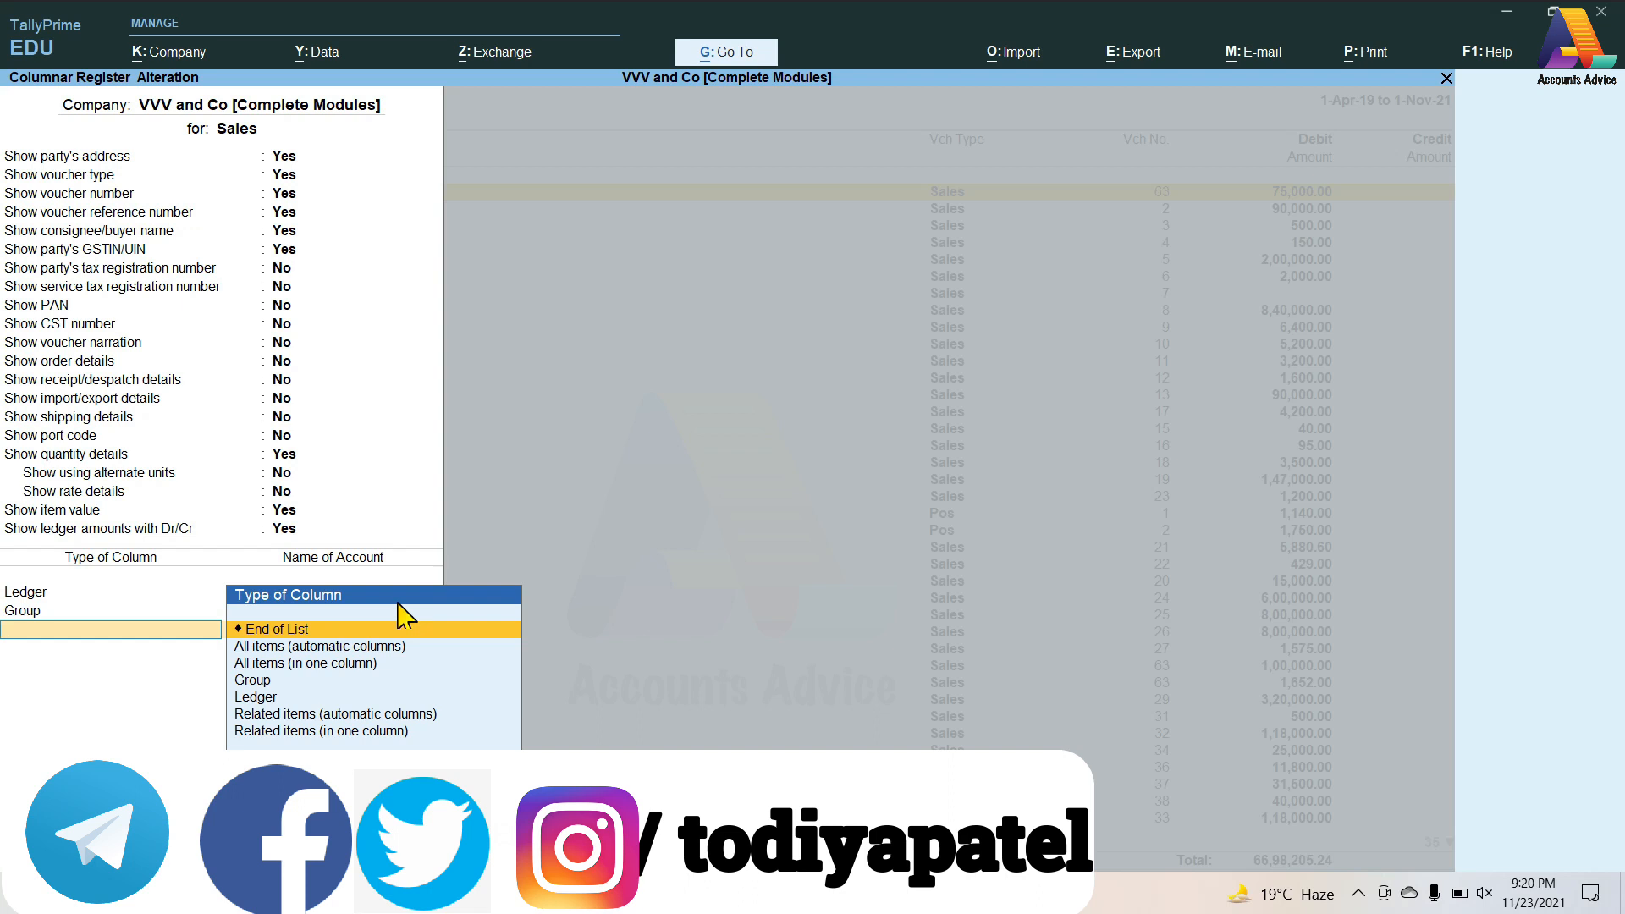
key(Return)
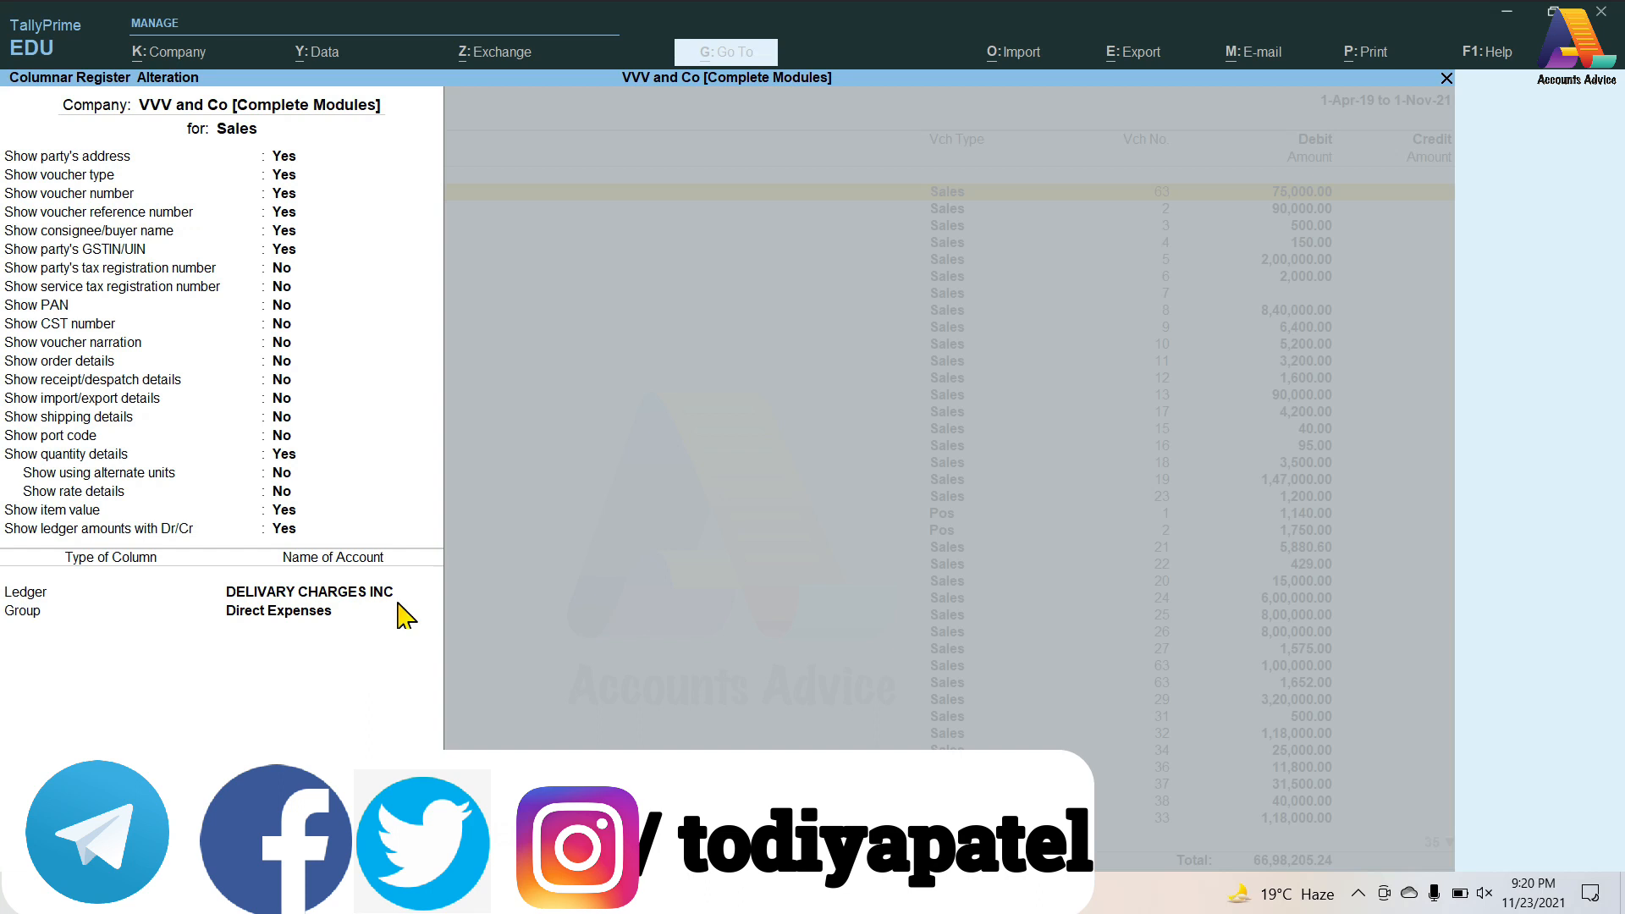
key(Return)
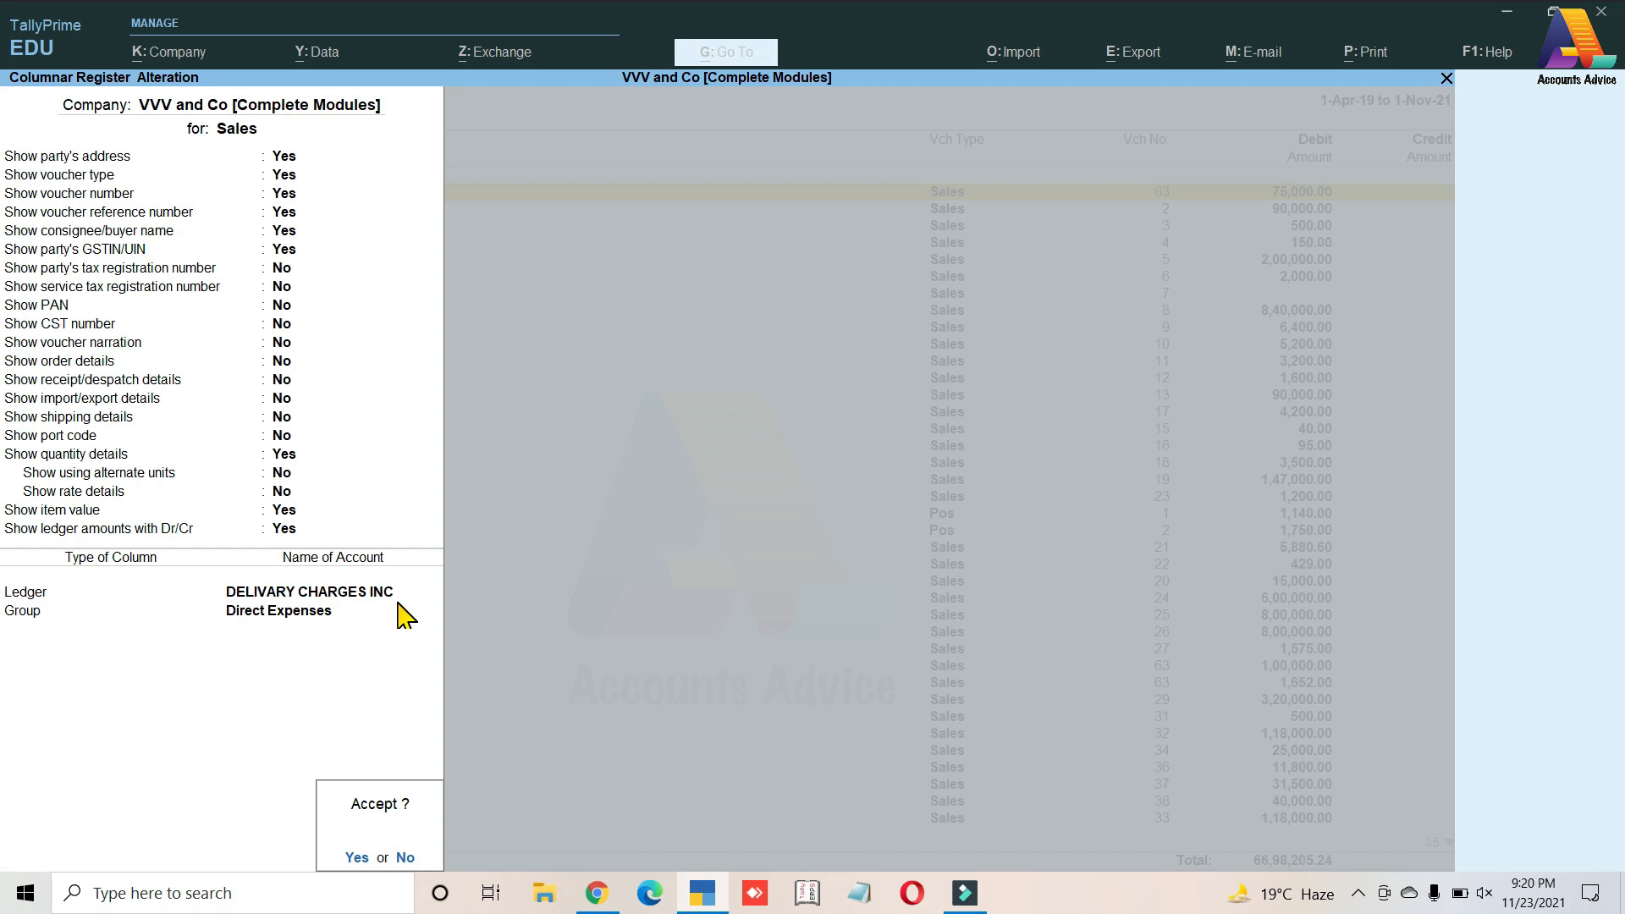
key(Return)
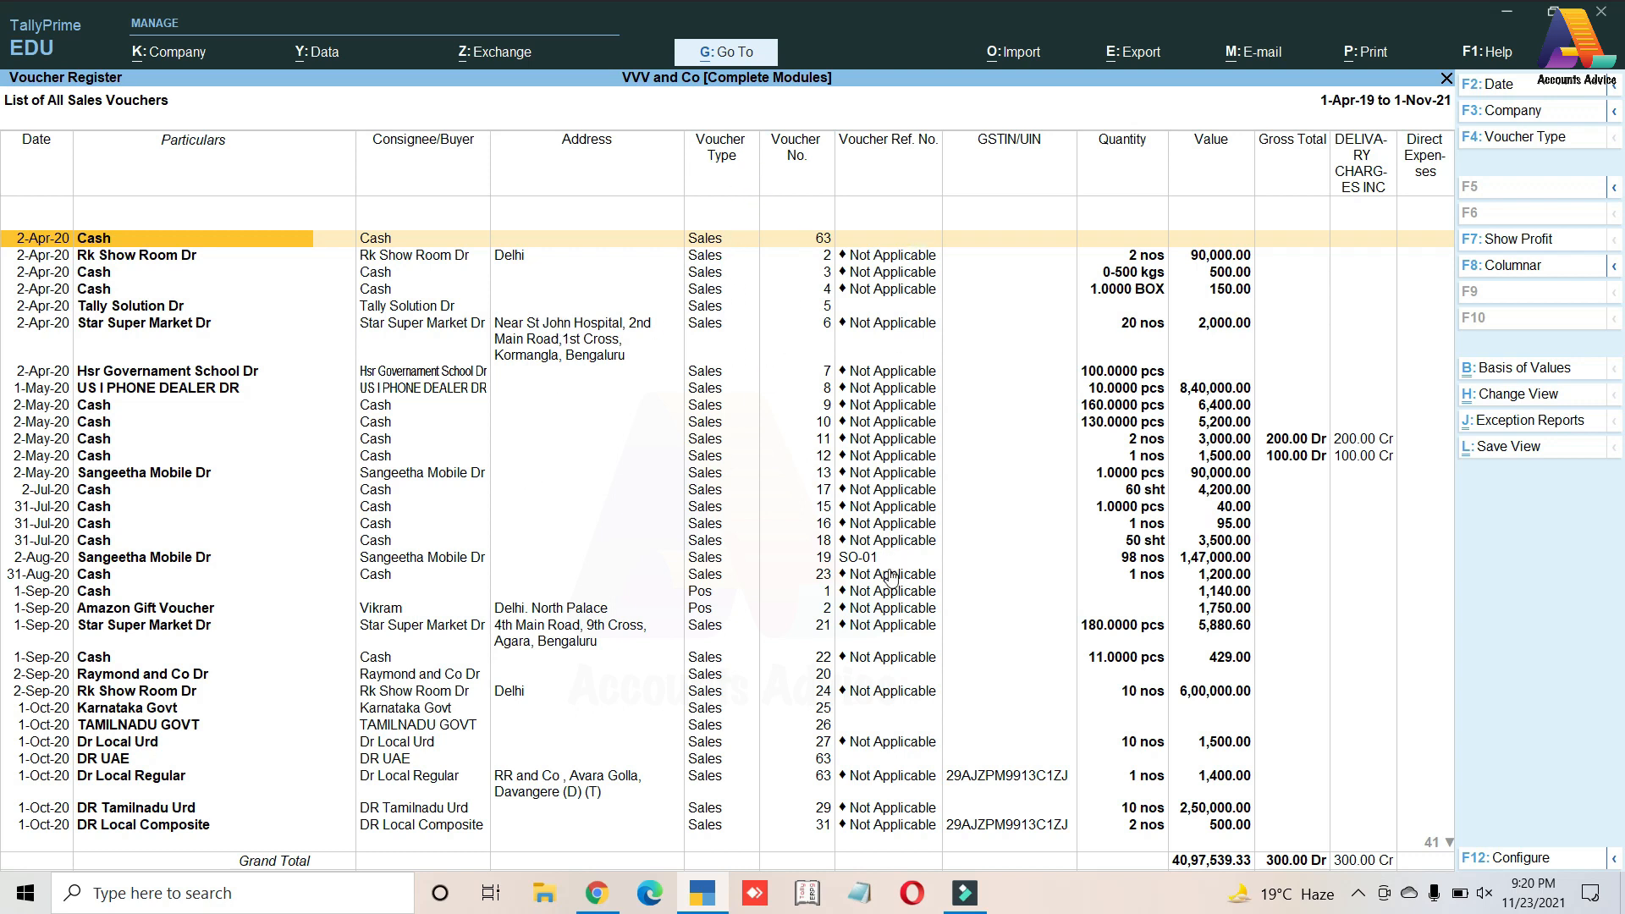
Step: Look through the columnar sales register from its last voucher back up to the early April 2020 entries
click(860, 562)
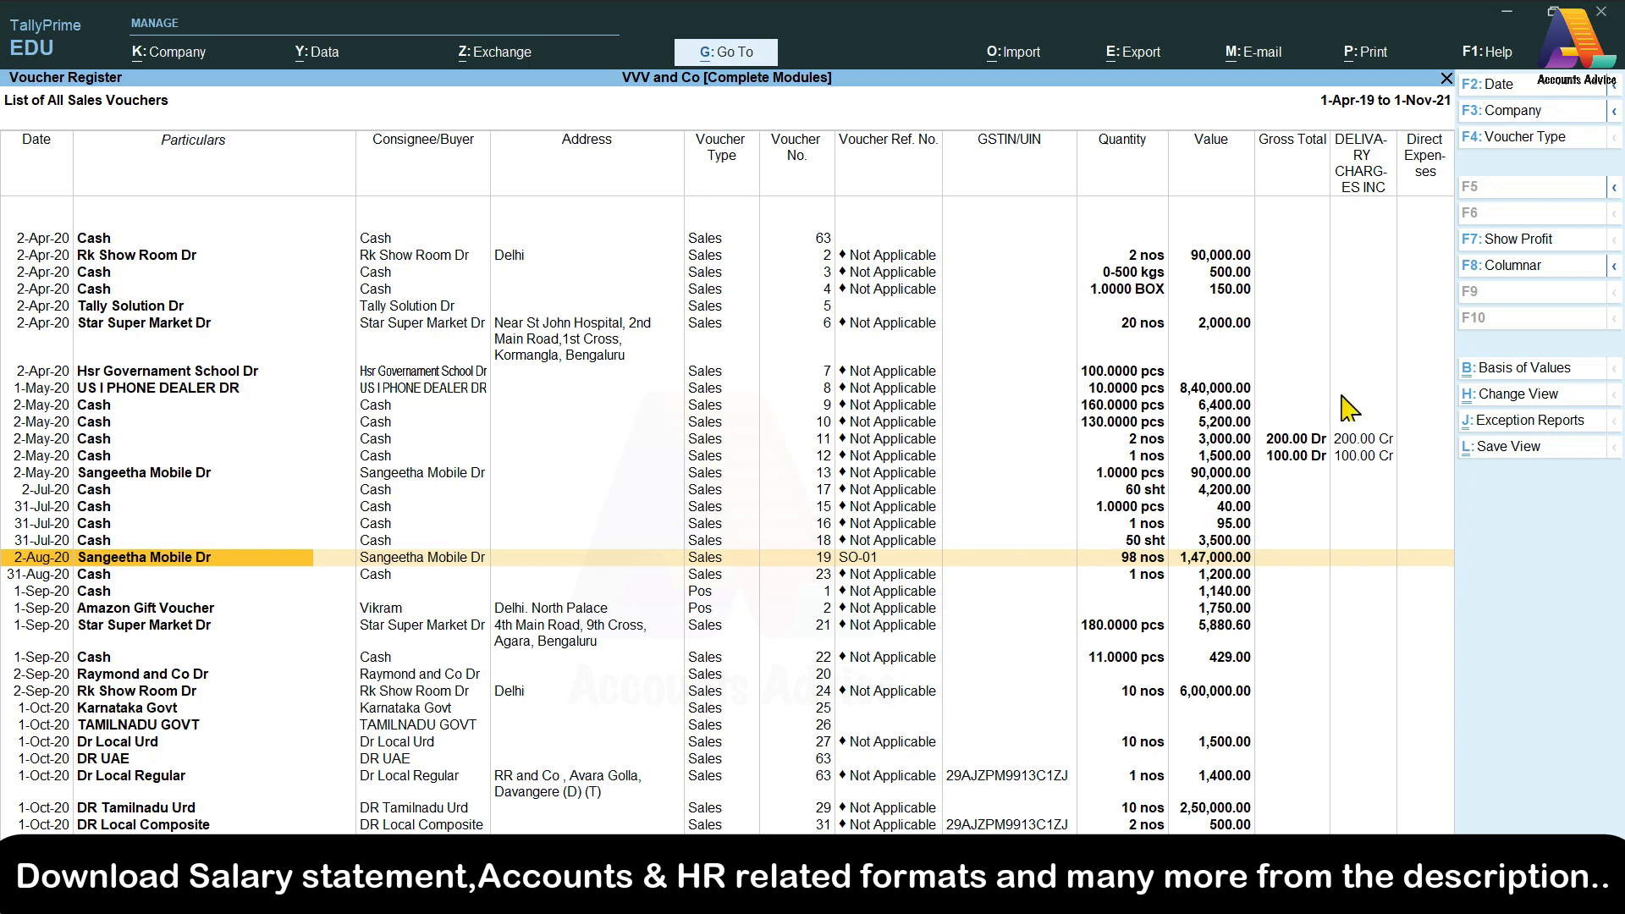
key(ctrl+End)
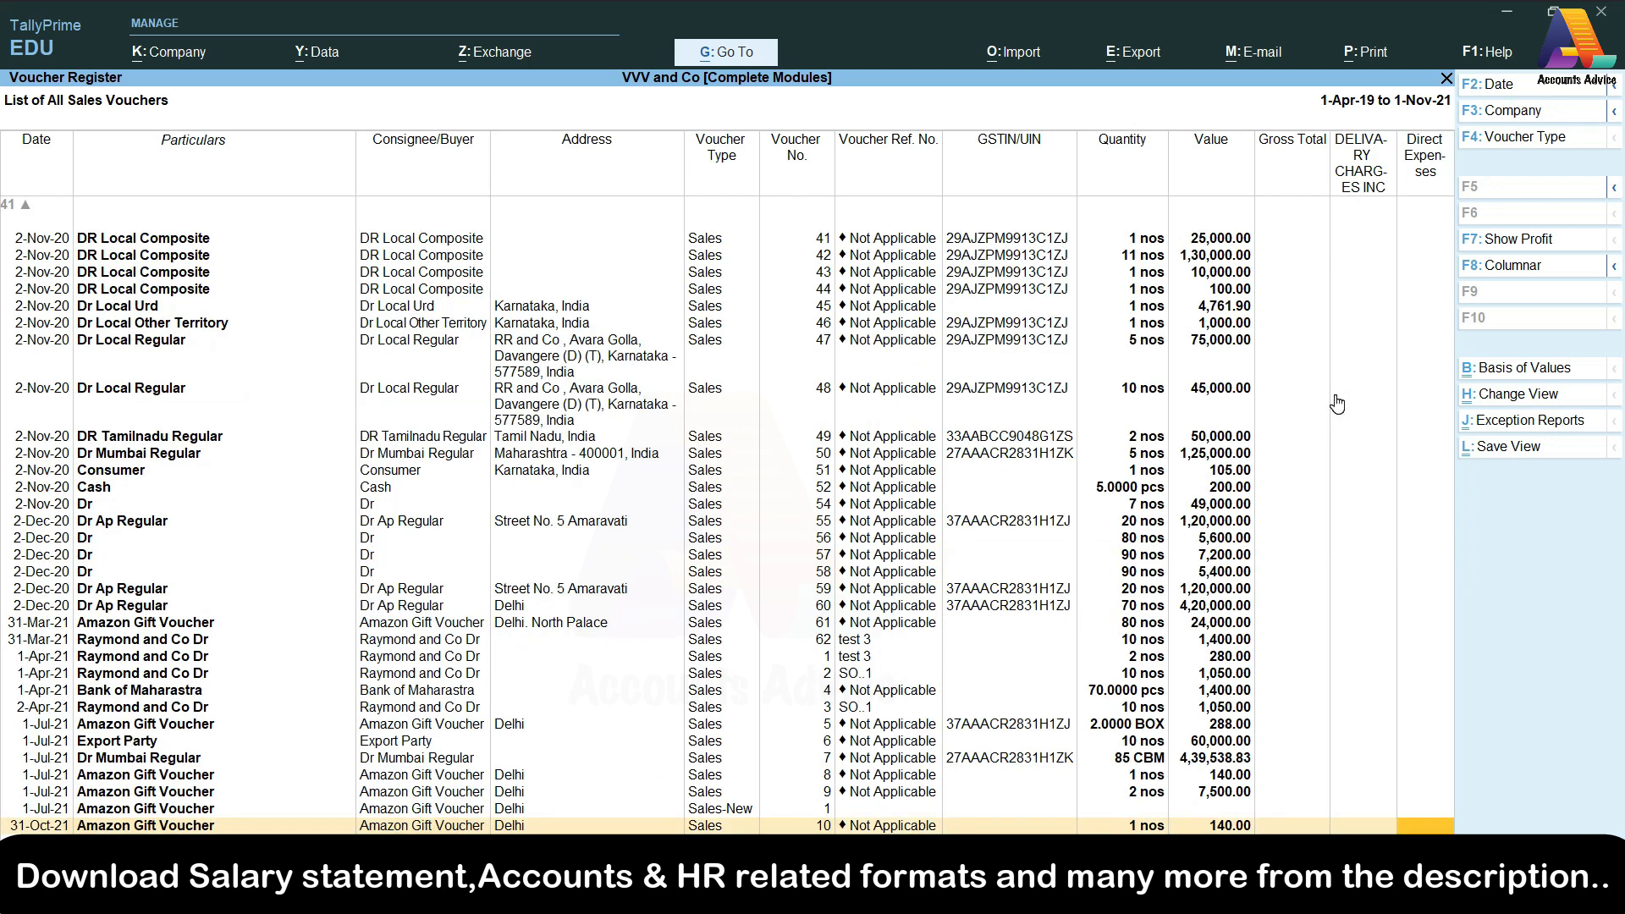
key(Up)
key(Up)
key(Up)
key(Up)
key(Up)
key(Up)
key(Up)
key(Up)
key(Up)
key(Up)
key(Up)
key(Up)
key(Up)
key(Up)
key(Up)
key(Up)
key(Up)
key(Up)
key(Up)
key(Up)
key(Up)
key(Up)
key(Up)
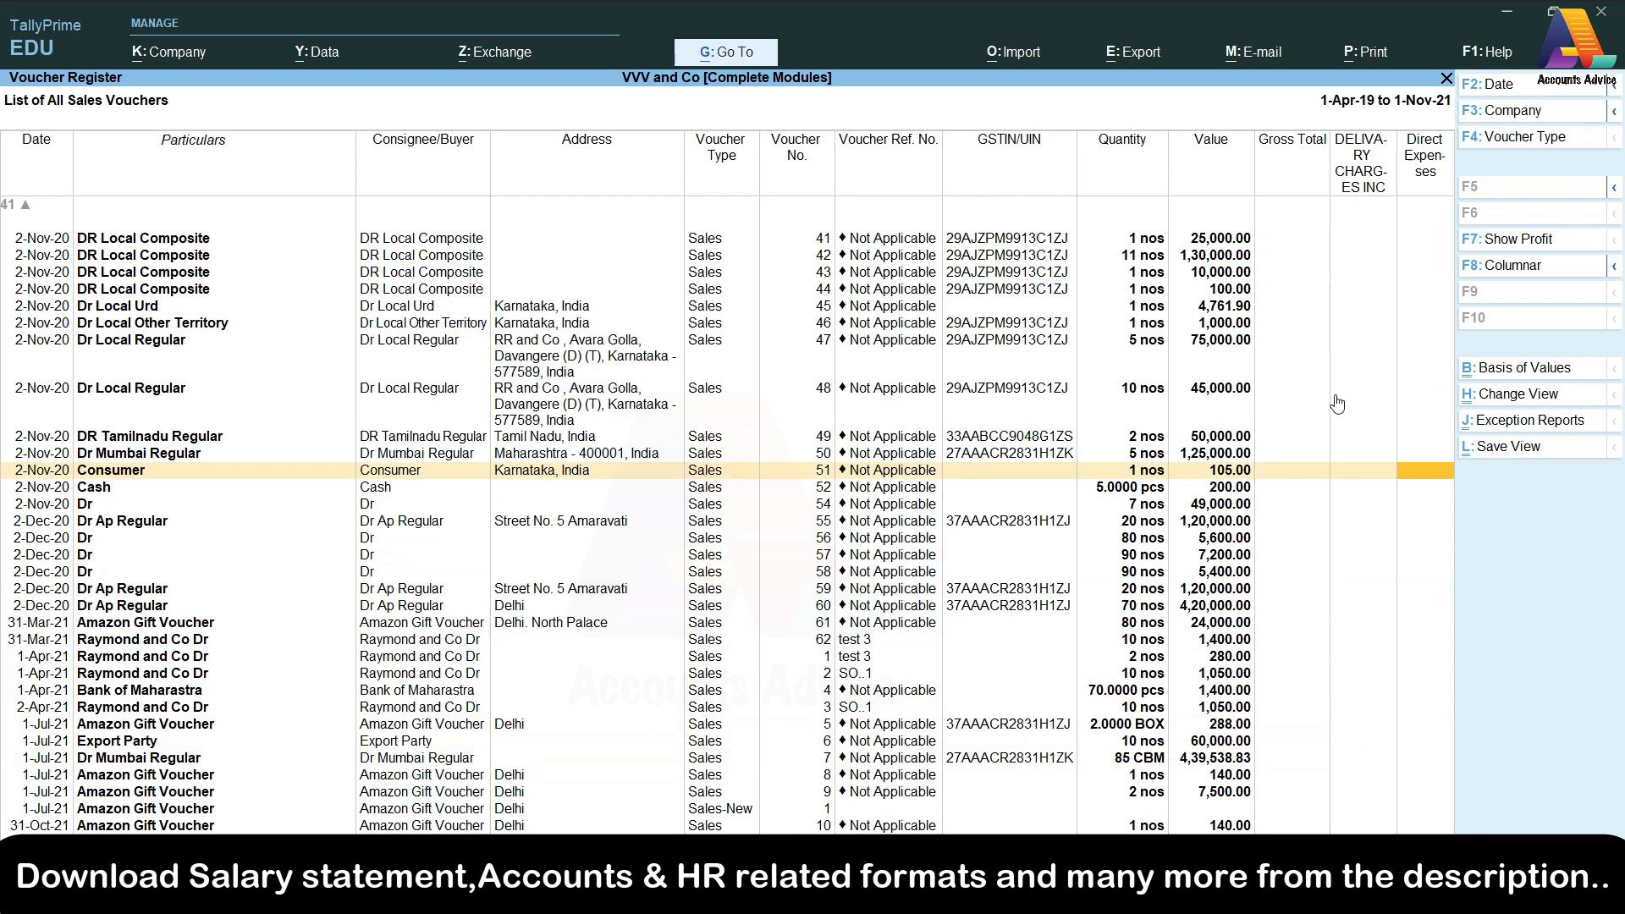
key(Up)
key(Up)
key(Up)
key(Up)
key(Up)
key(Up)
key(Up)
key(Up)
key(Up)
key(Up)
key(Up)
key(Up)
key(Up)
key(Up)
key(Up)
key(Up)
key(Up)
key(Up)
key(Up)
key(Up)
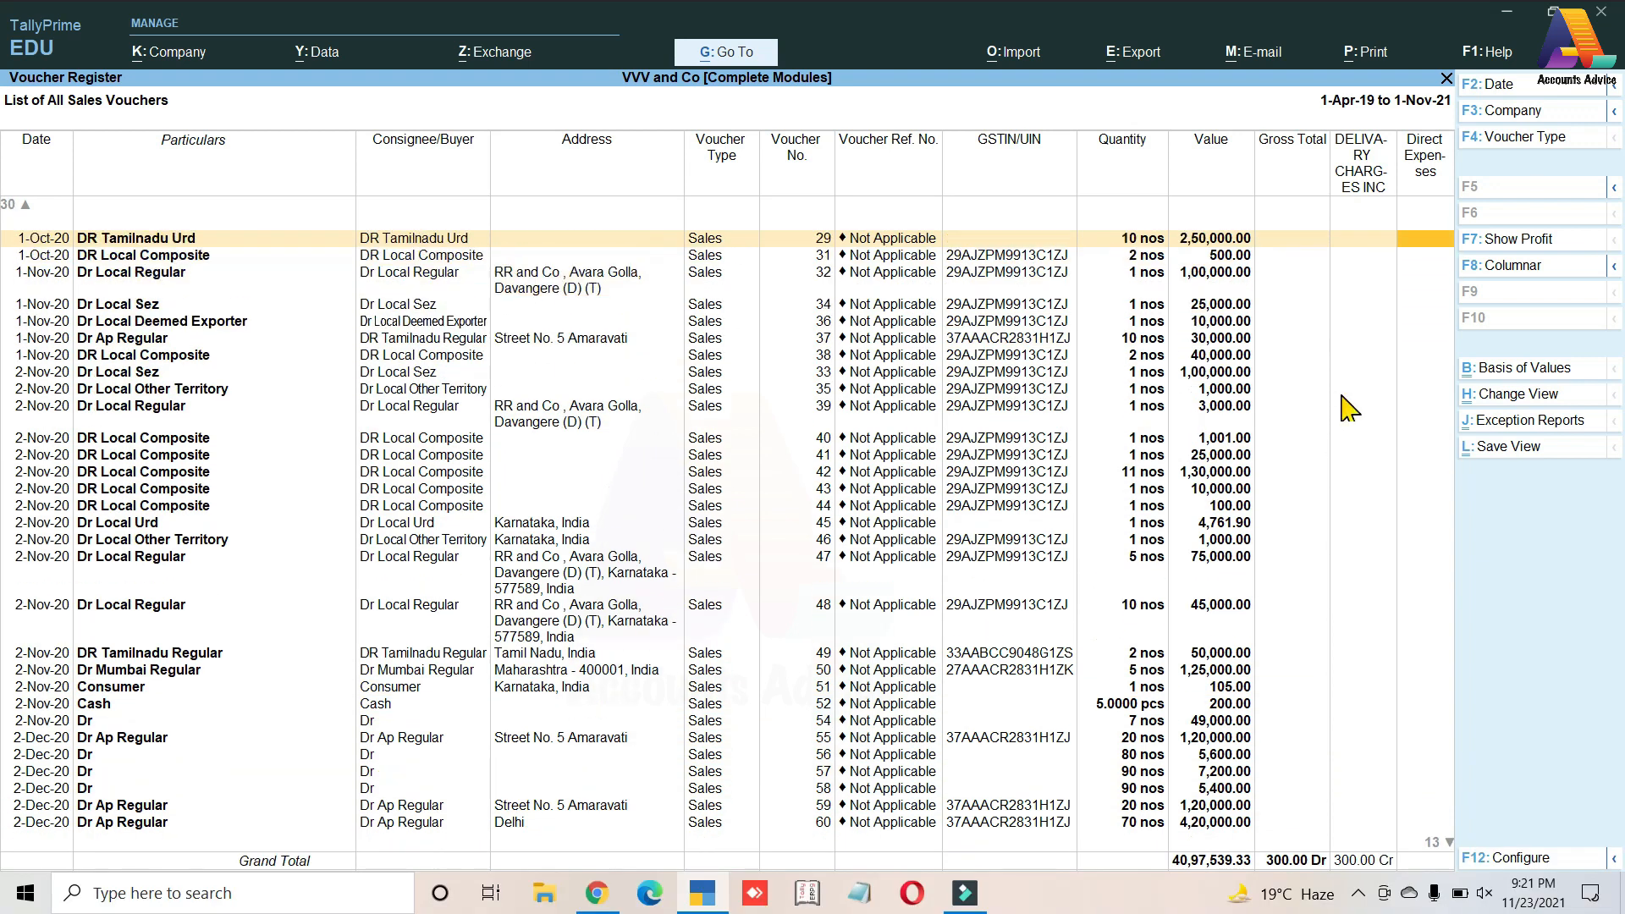
key(Up)
key(Up)
key(Up)
key(Up)
key(Up)
key(Up)
key(Up)
key(Up)
key(Up)
key(Up)
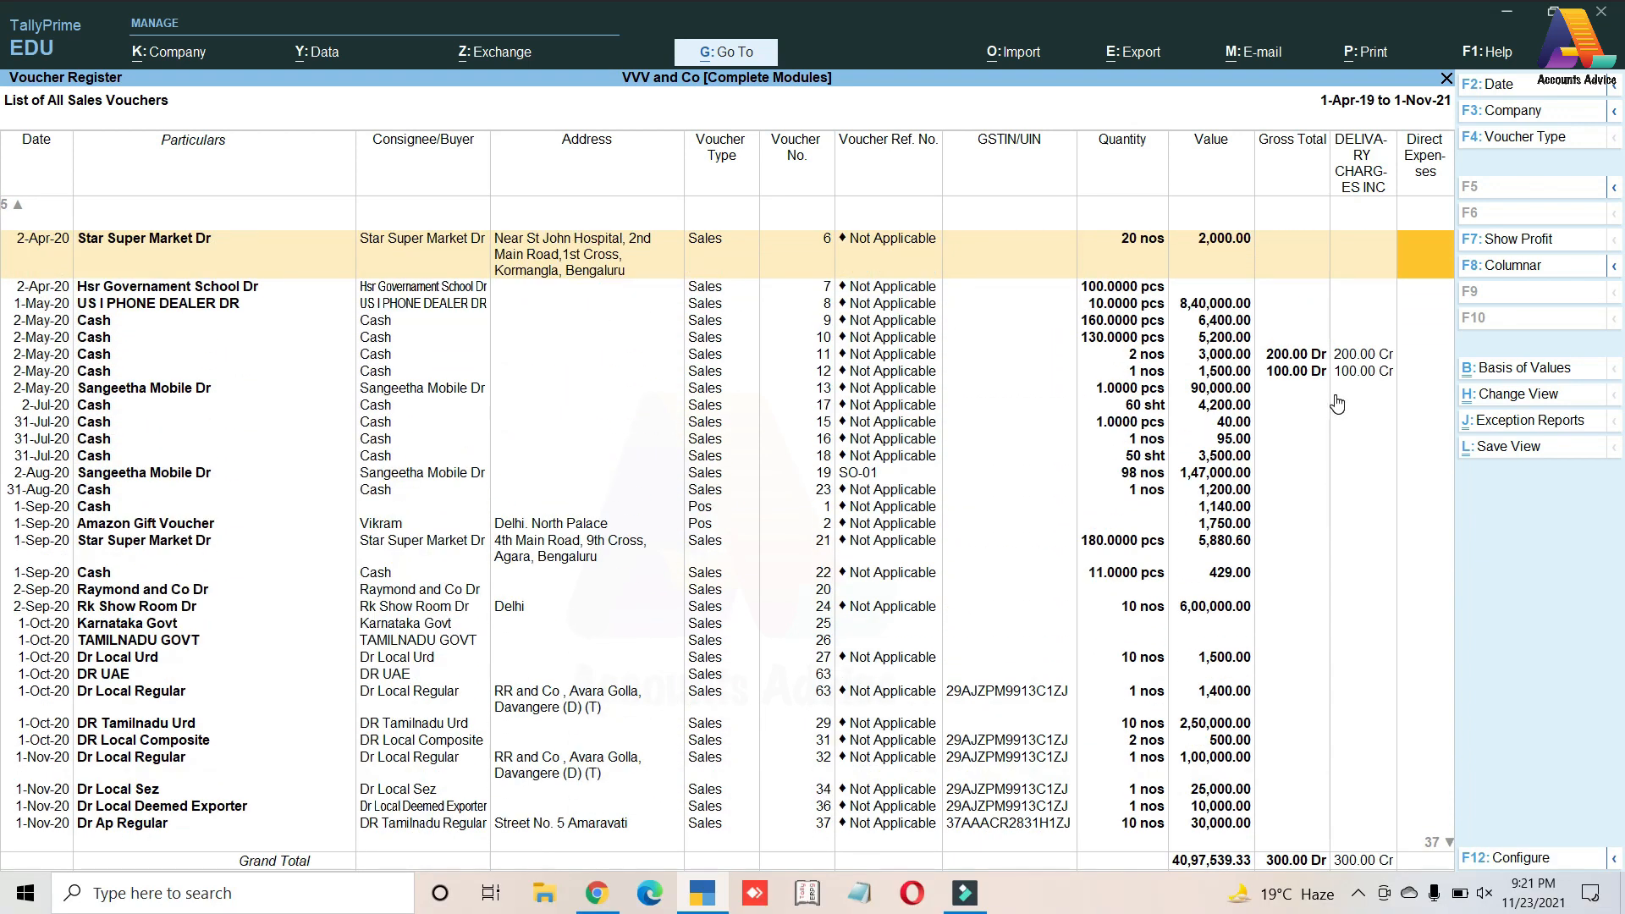
key(Up)
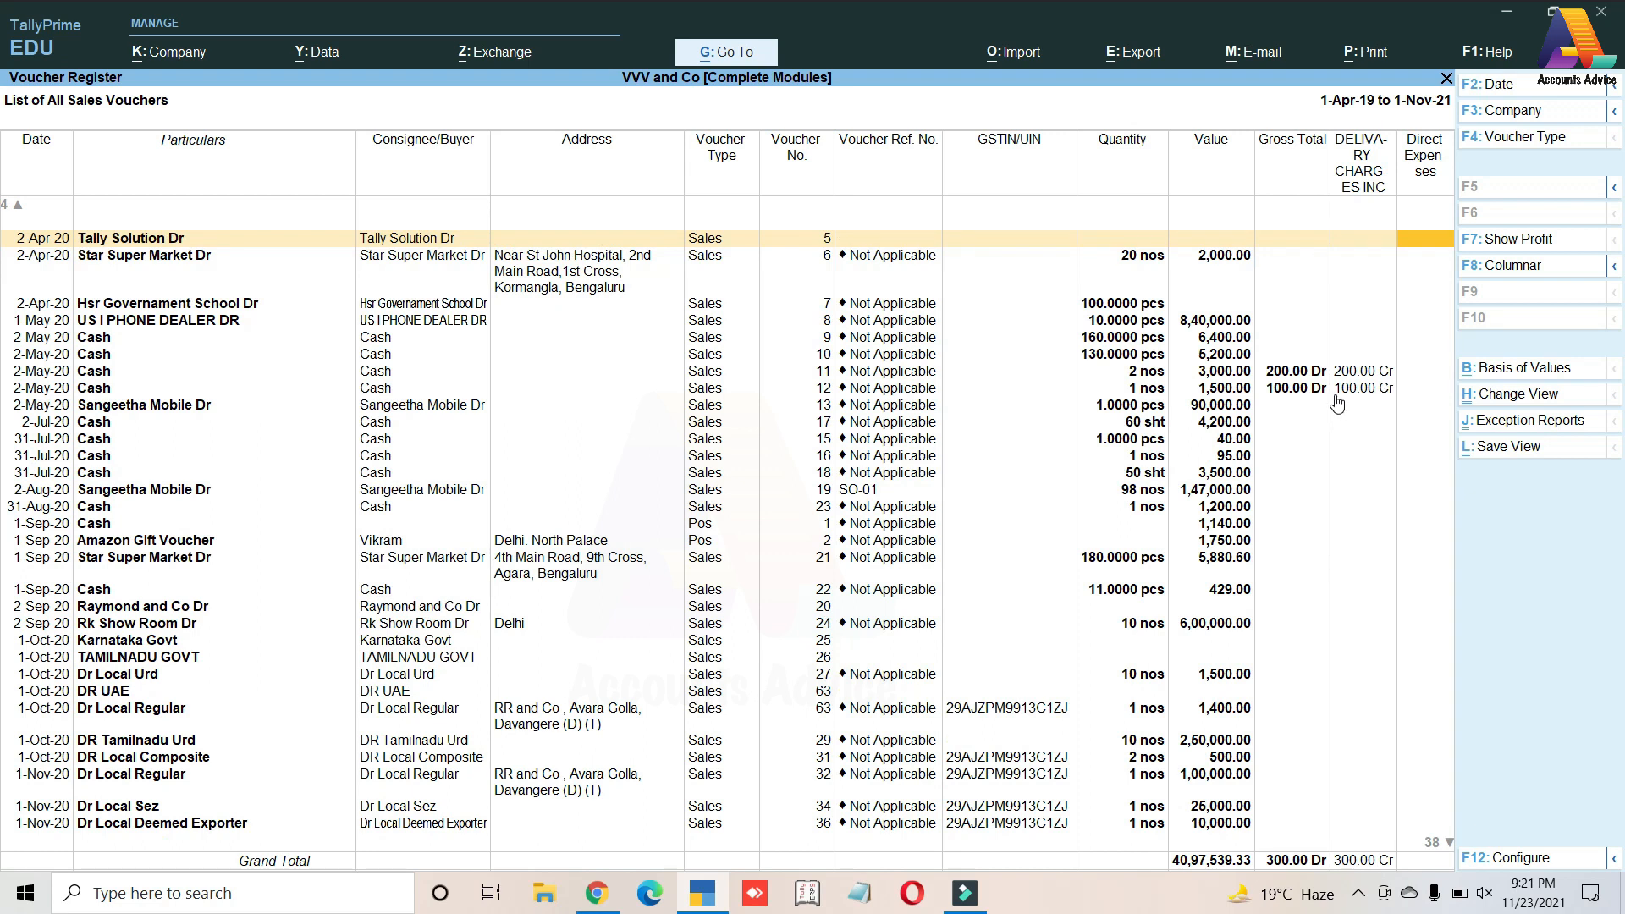
Step: Examine the DELIVARY CHARGES INC and gross total amounts of the 2-May-20 cash sales vouchers 11 and 12
key(Left)
key(Down)
key(Down)
key(Down)
key(Down)
key(Down)
key(Down)
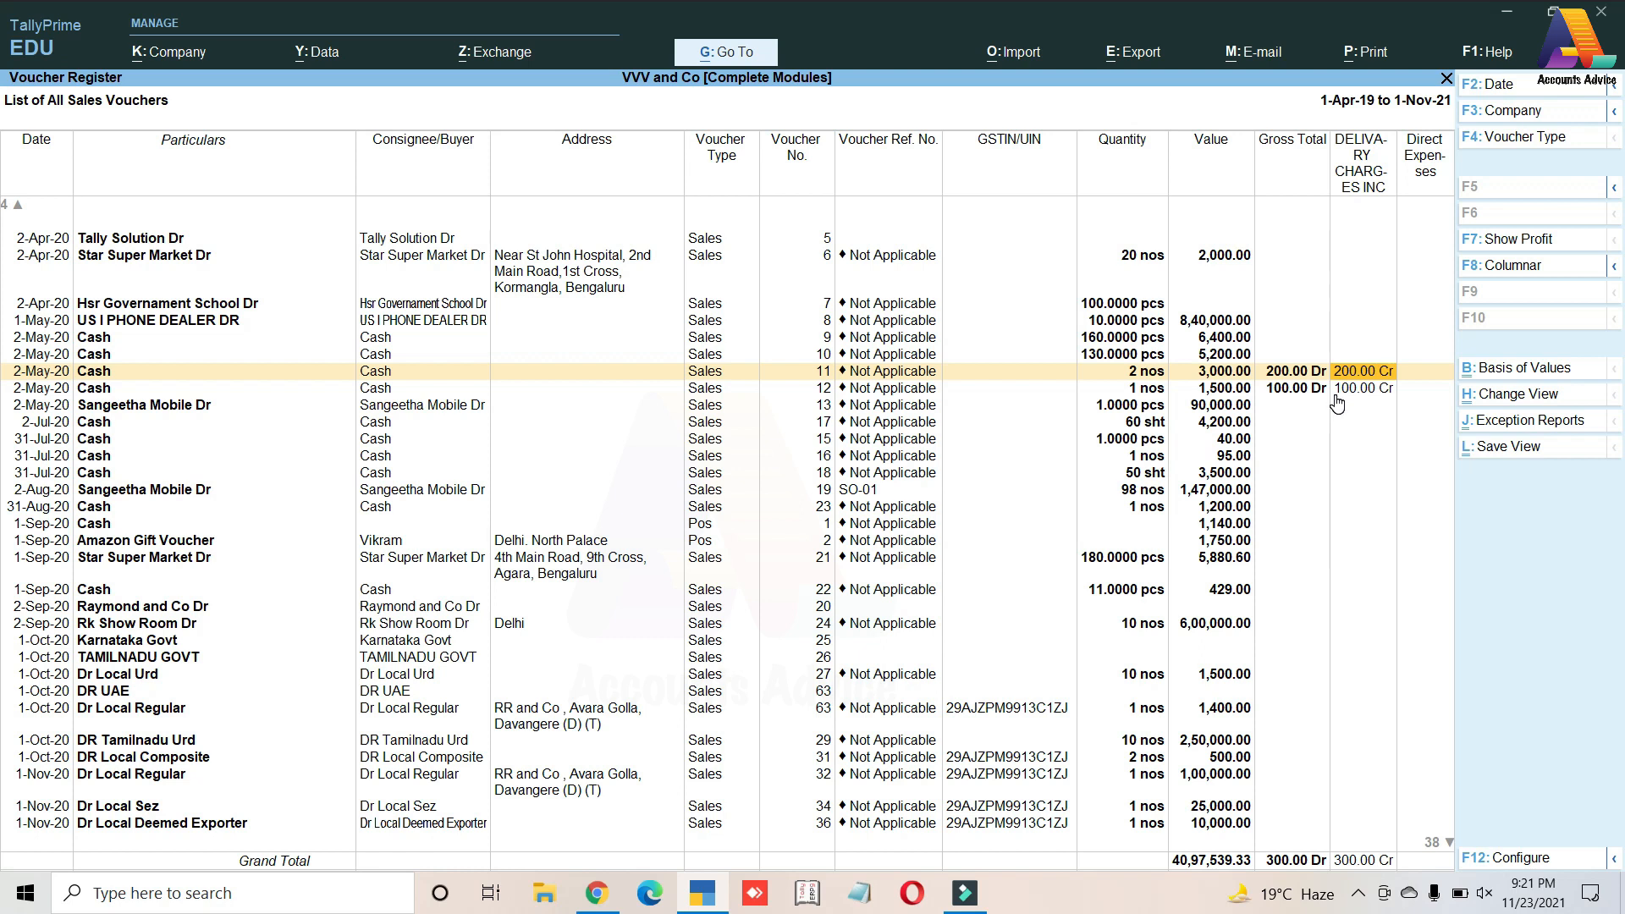
key(Down)
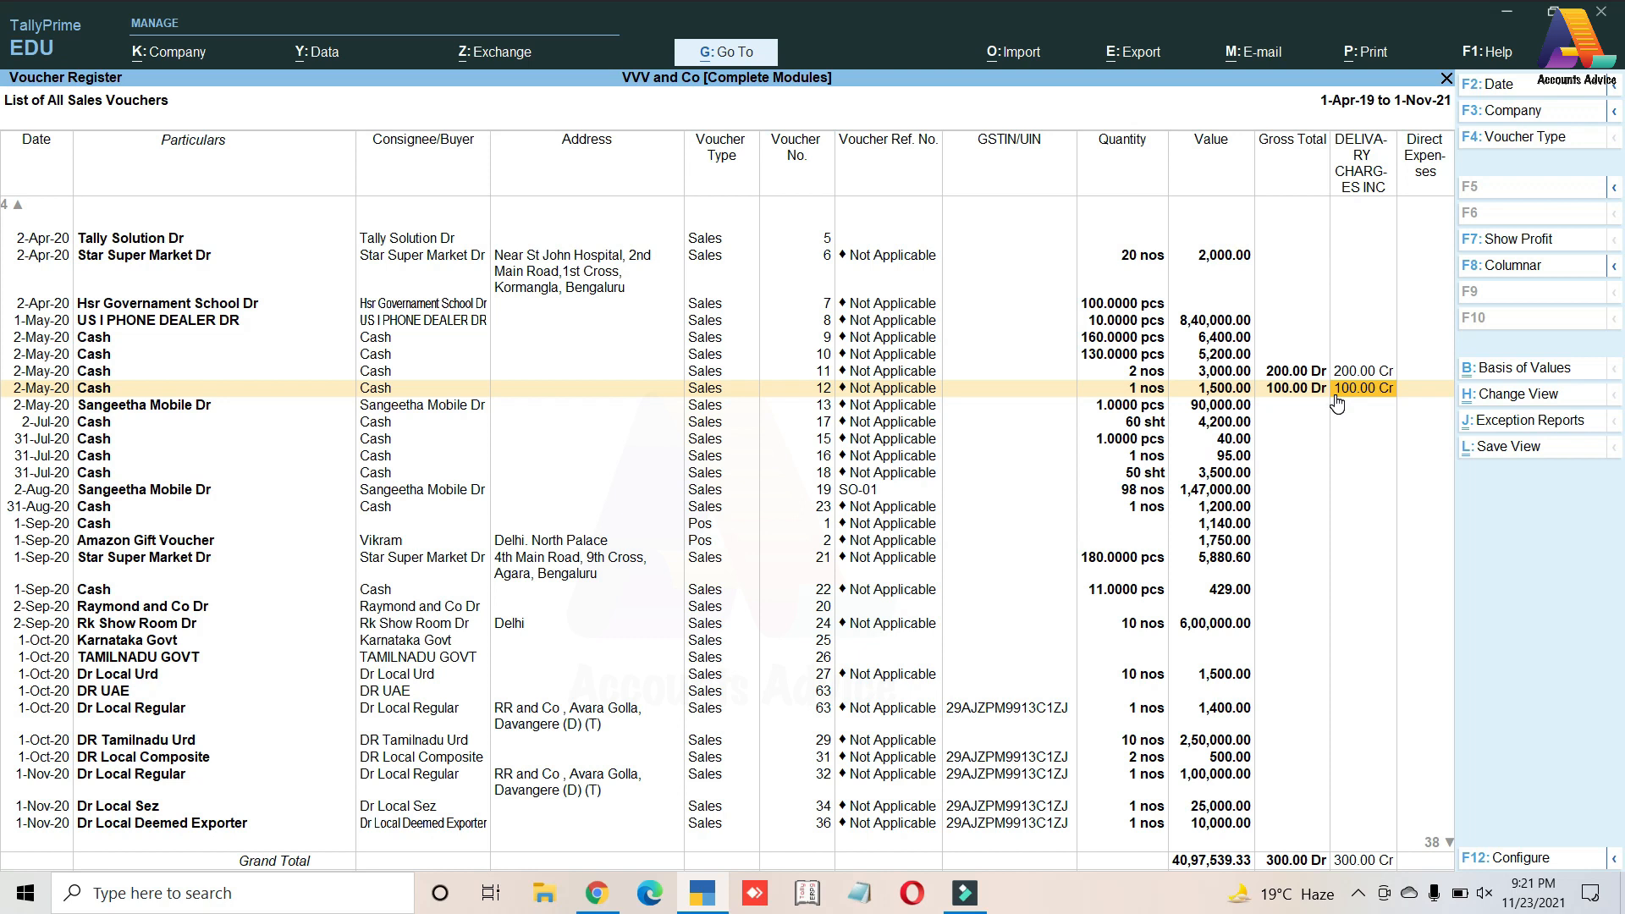
key(Left)
key(Left)
key(Left)
key(Left)
key(Left)
key(Left)
key(Left)
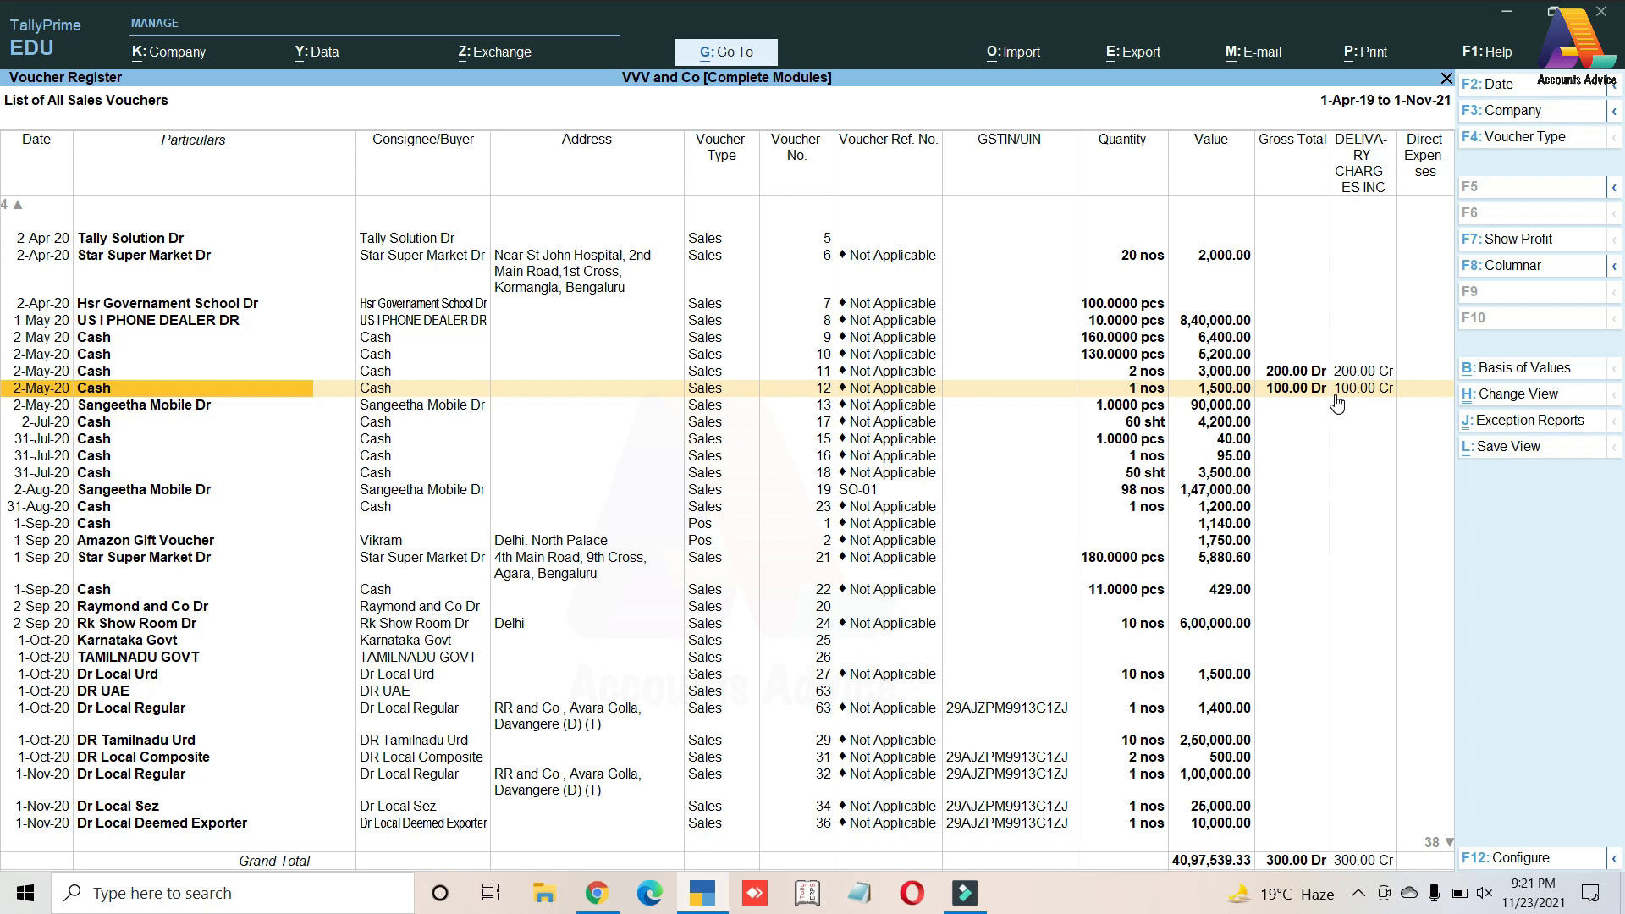
Step: Reopen the columnar register settings and add a Ledger type column for CGST after the Direct Expenses group column
click(1492, 265)
key(Down)
key(Down)
key(Down)
key(Down)
key(Down)
key(Down)
key(Down)
key(Down)
key(Down)
key(Down)
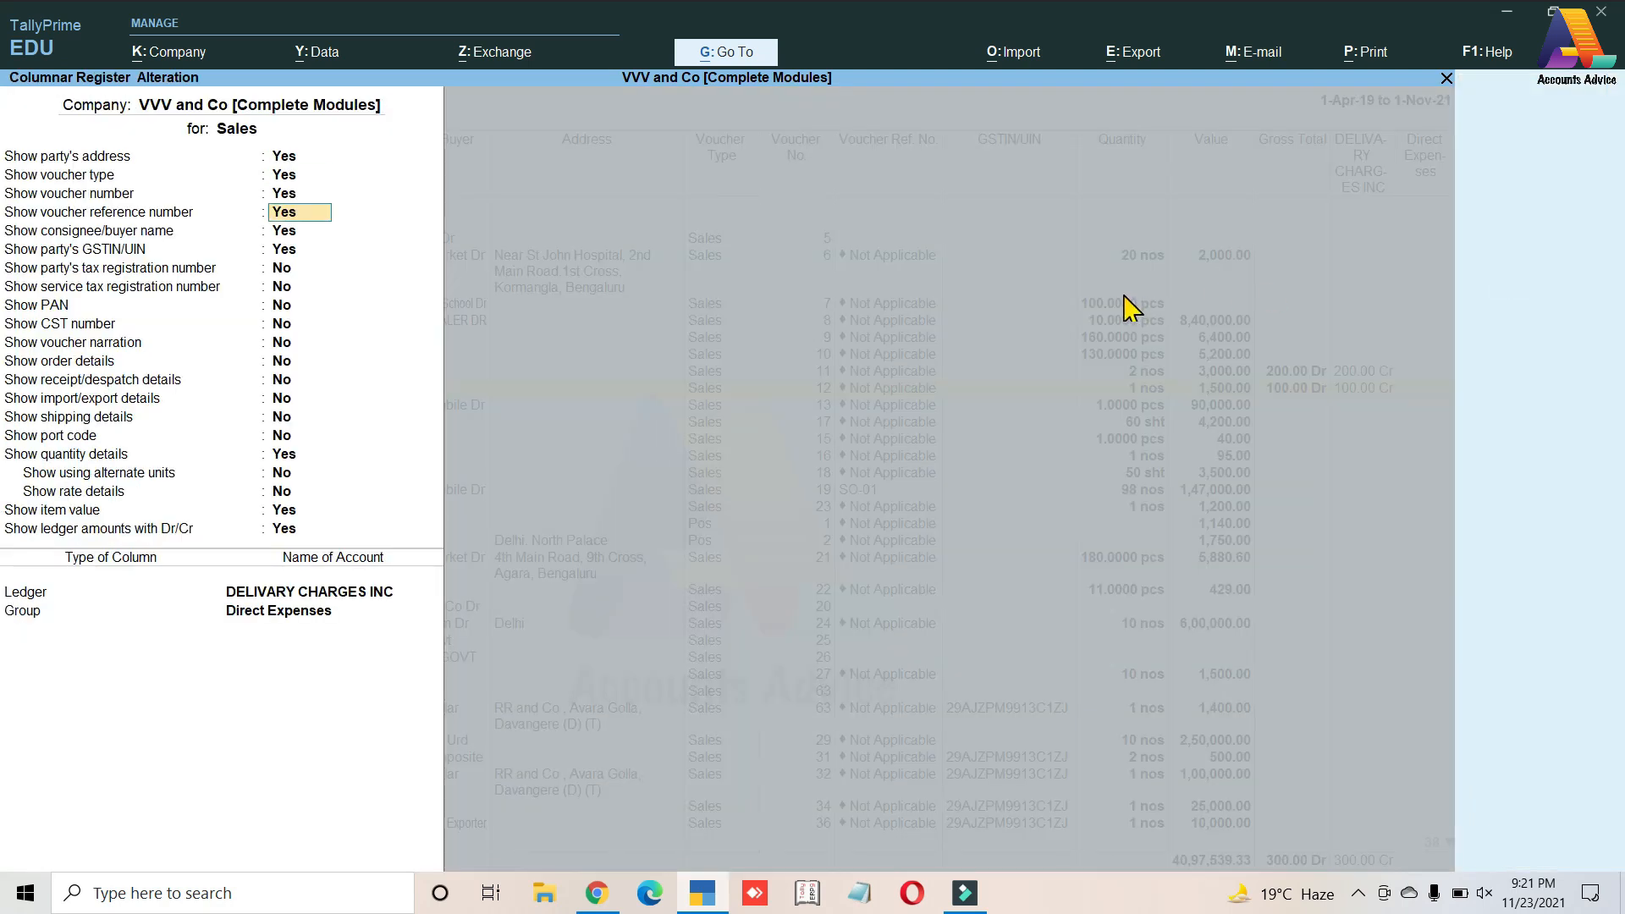
key(Down)
key(Down)
key(Down)
key(Down)
key(Down)
key(Down)
key(Down)
key(Down)
key(Down)
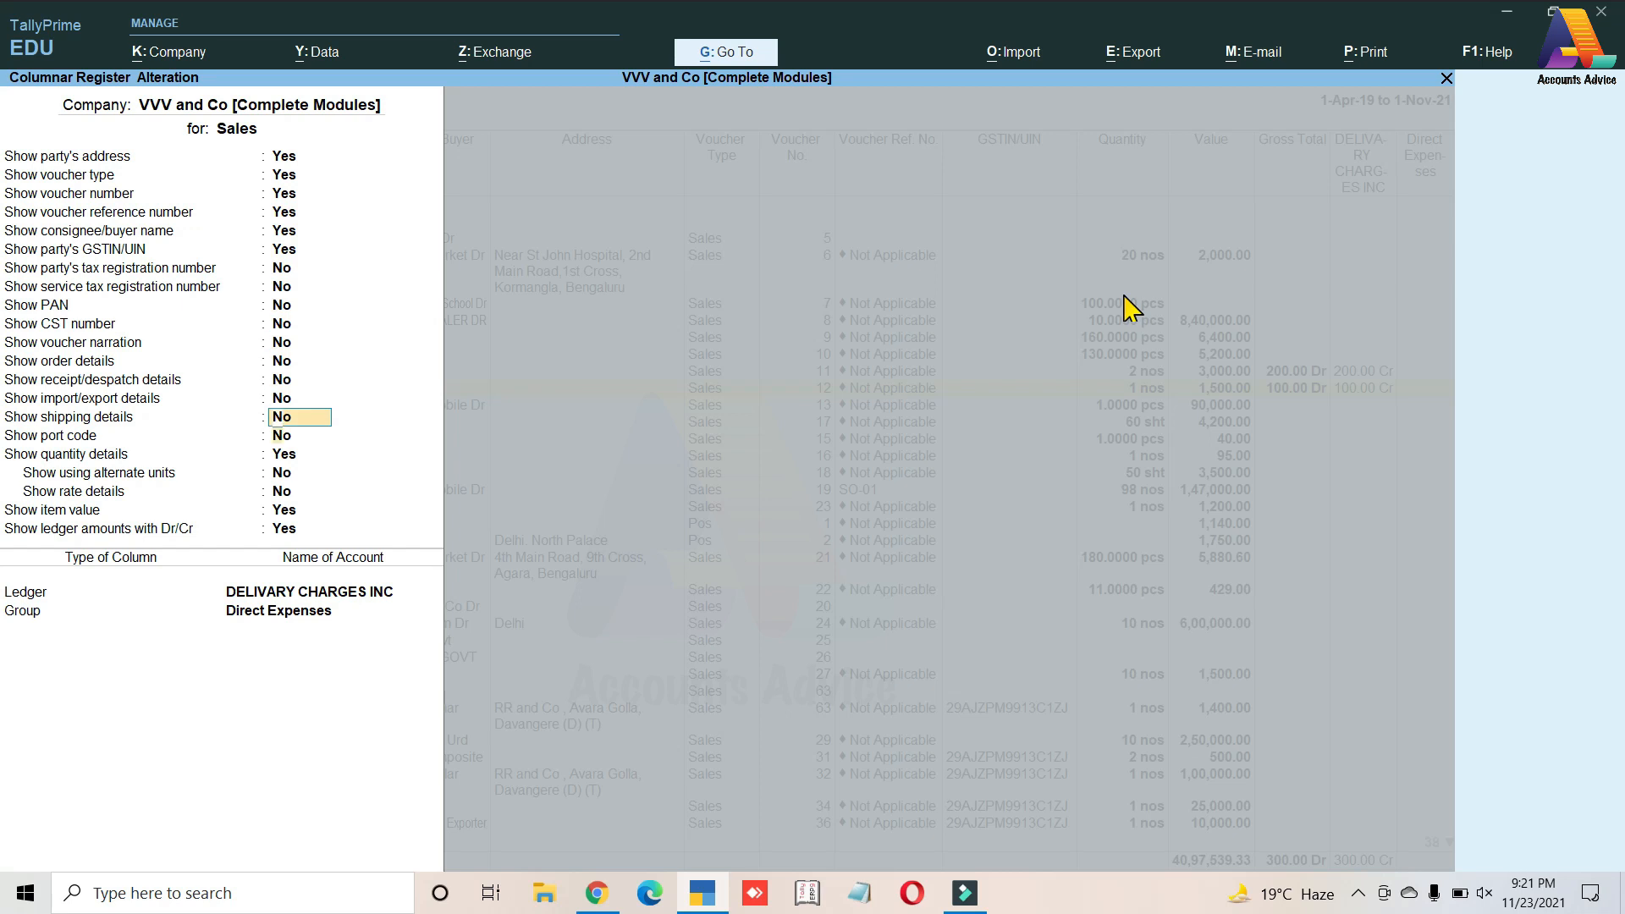
key(Down)
key(Down)
key(Down)
key(Down)
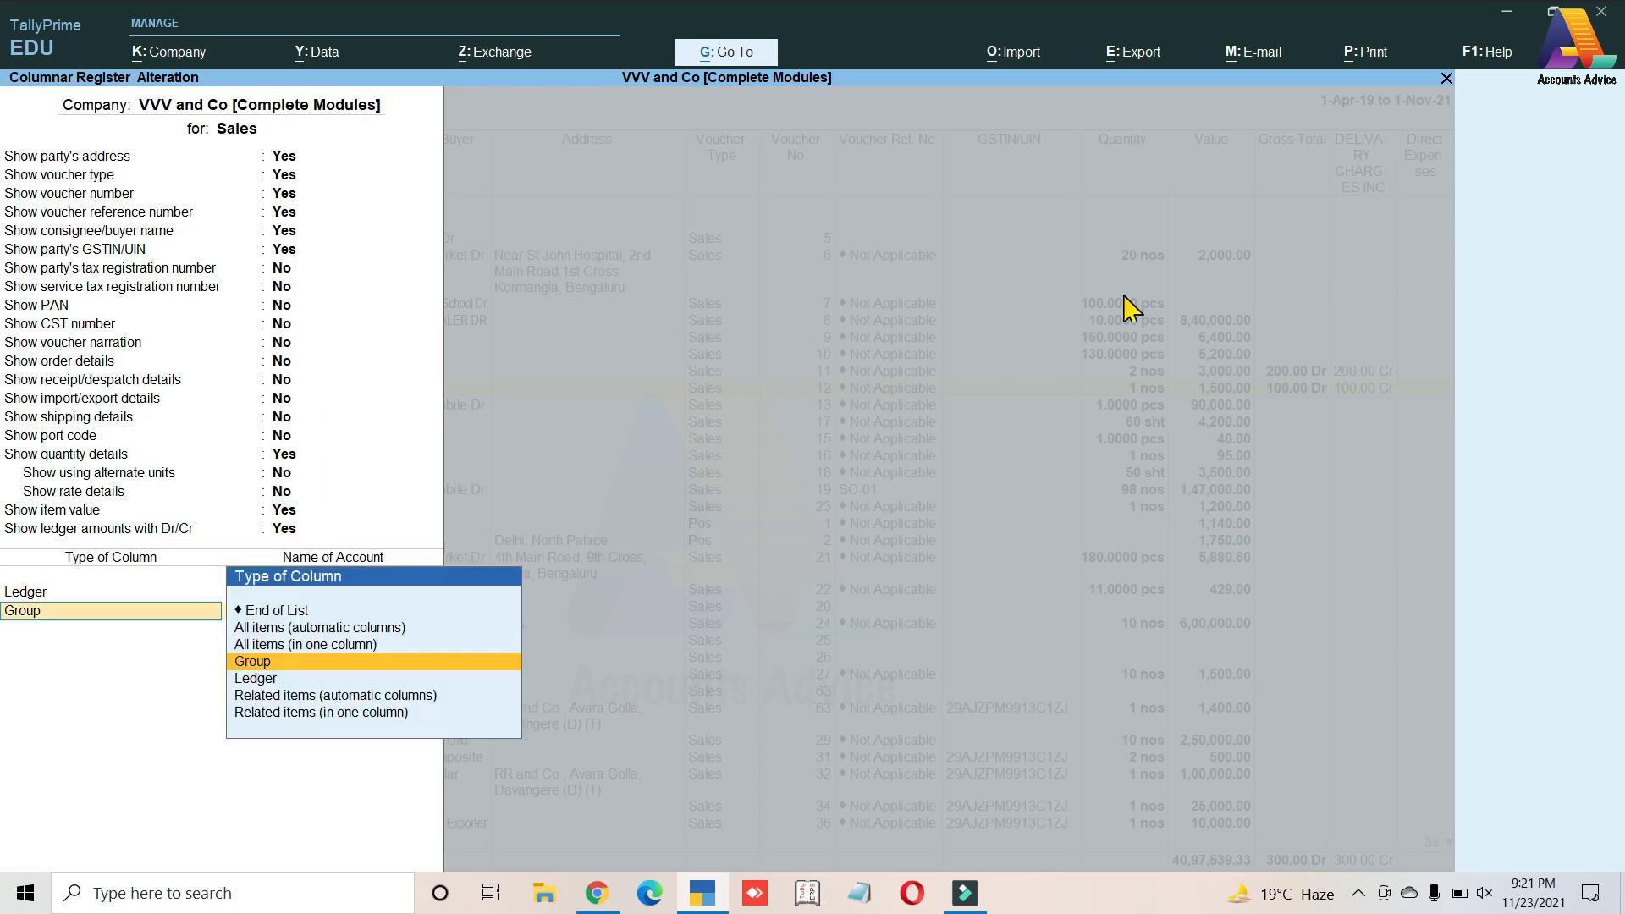
key(Down)
key(Down)
key(Down)
key(Down)
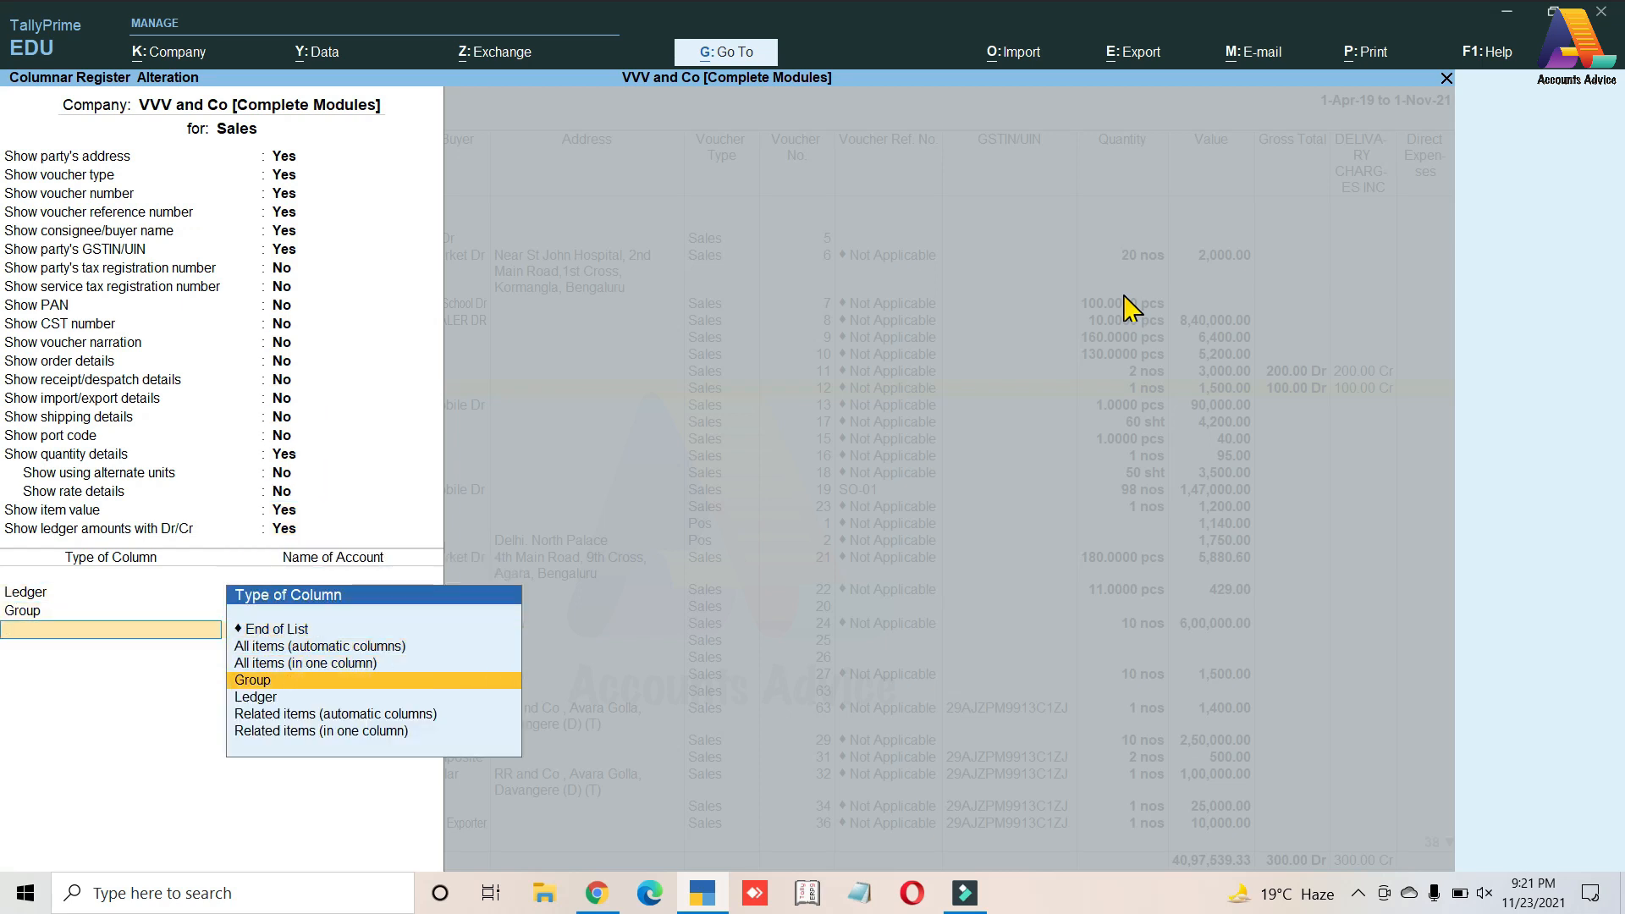
key(Return)
text(Cg)
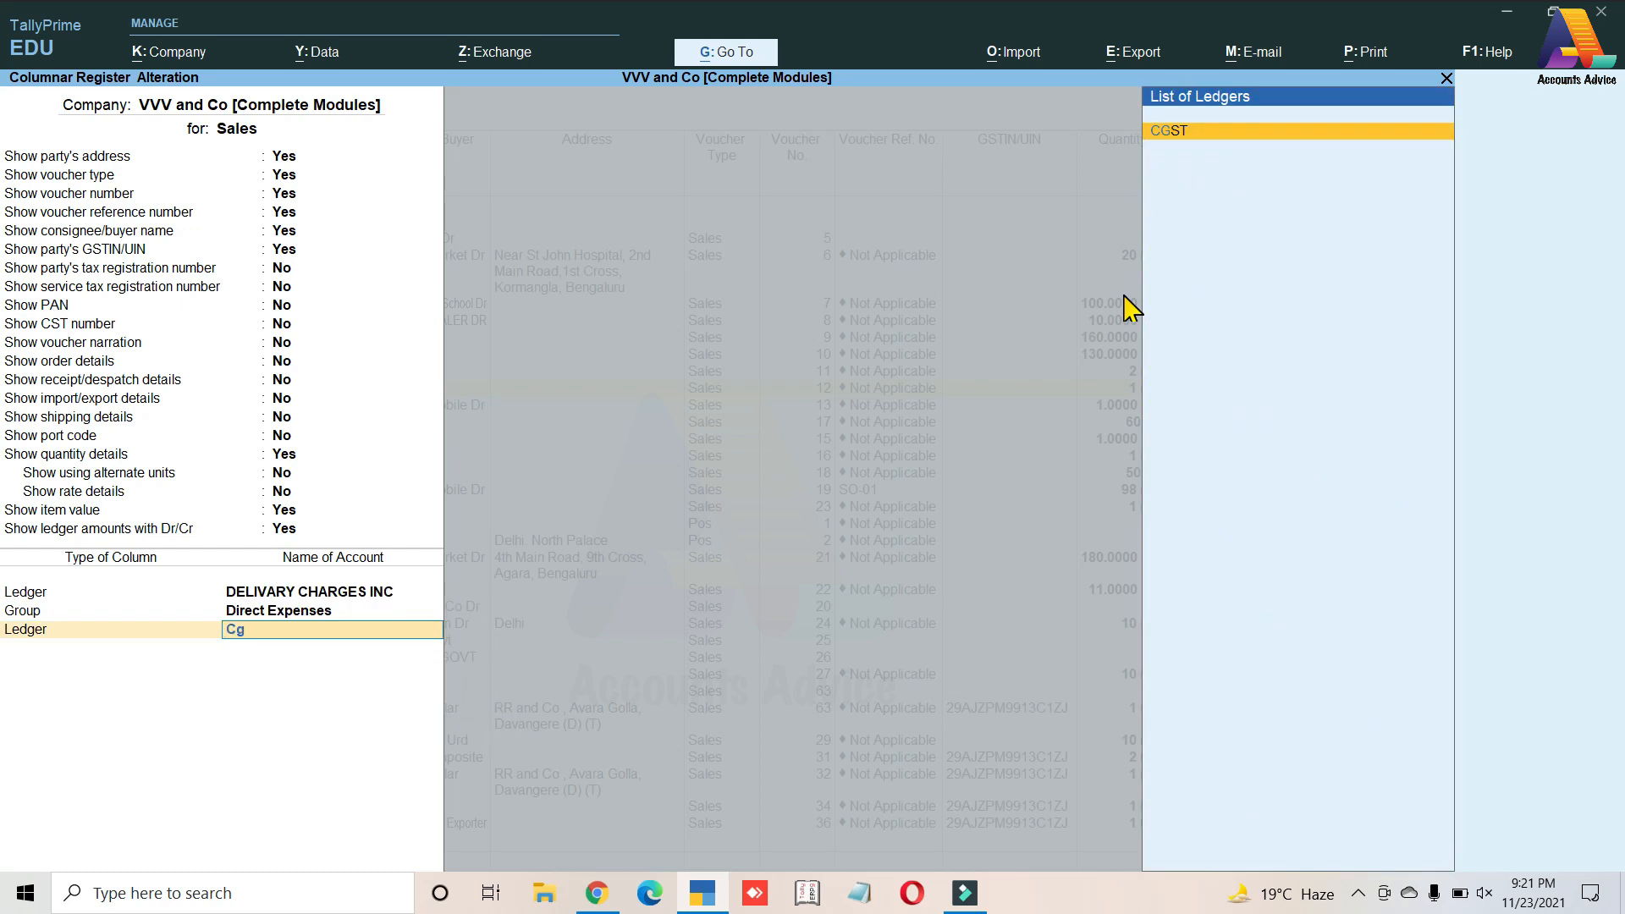
key(Return)
Step: Add a Ledger type column for the SGST account to the columnar register
key(Down)
key(Down)
key(Down)
key(Down)
key(Return)
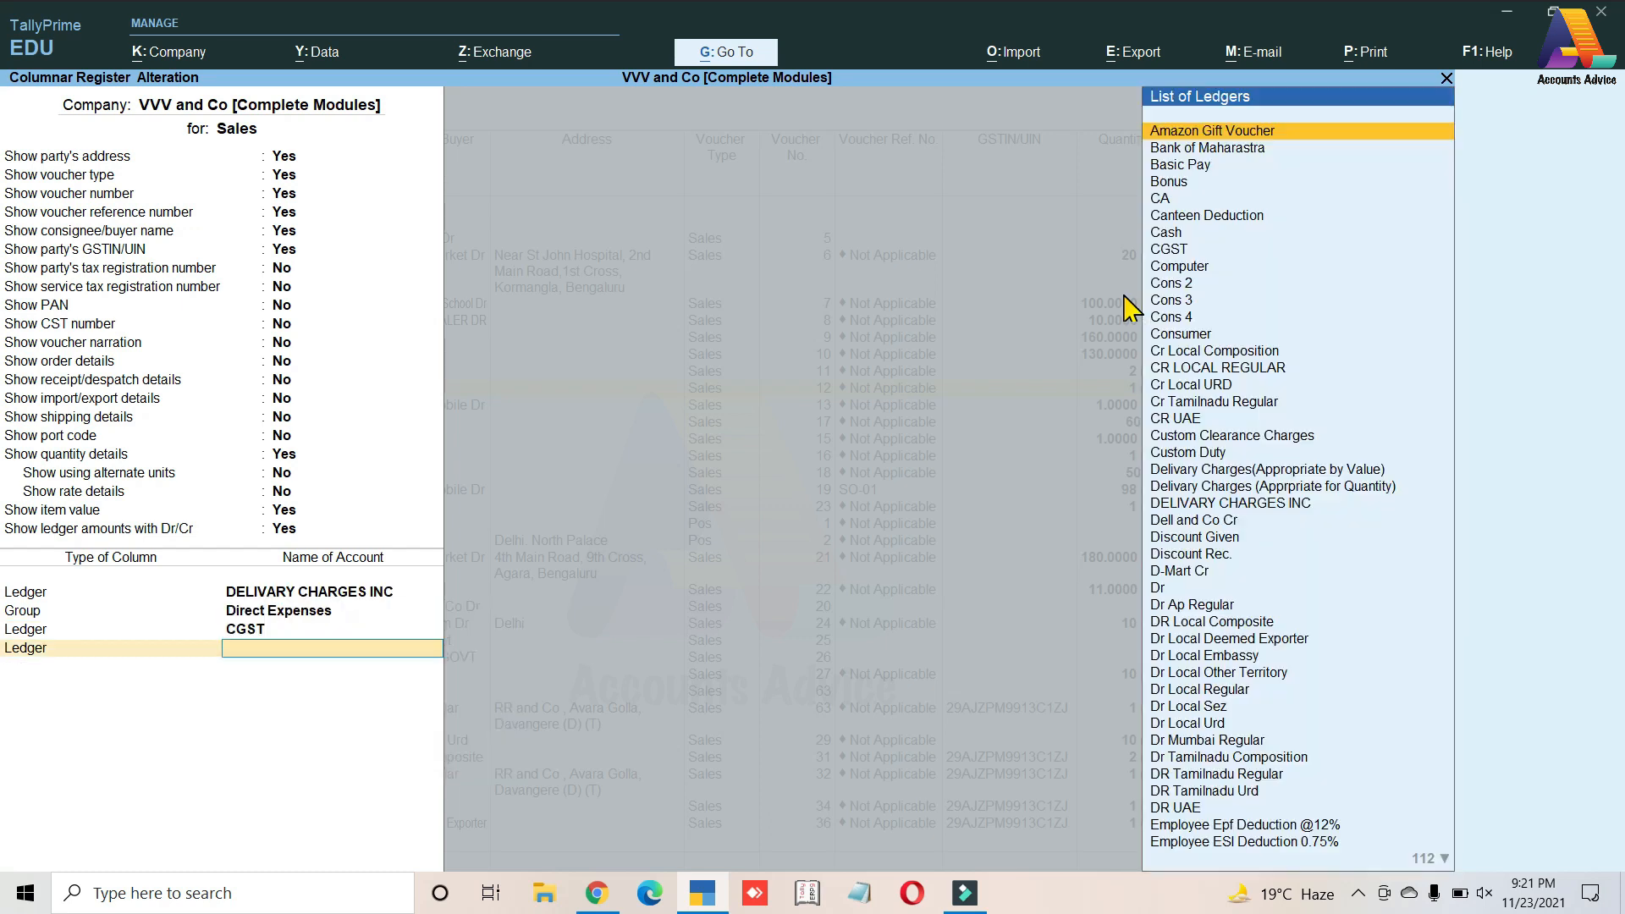
text(Sg)
key(Return)
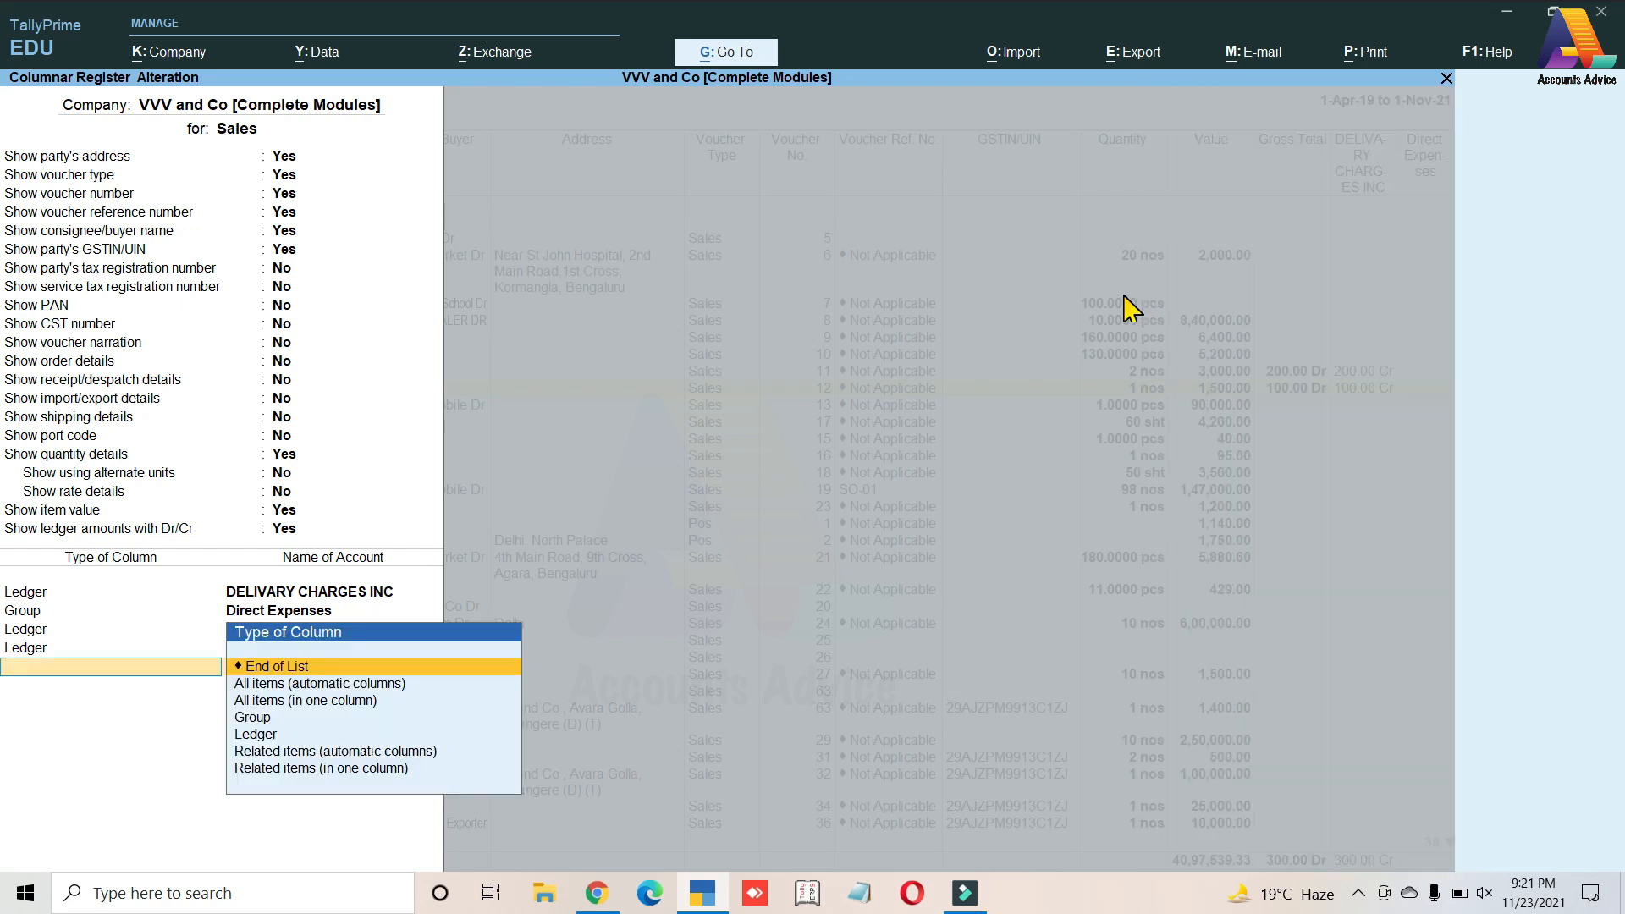
Step: Add a Ledger type column for IGST as the last column and accept the columnar register settings
key(Down)
key(Down)
key(Down)
key(Return)
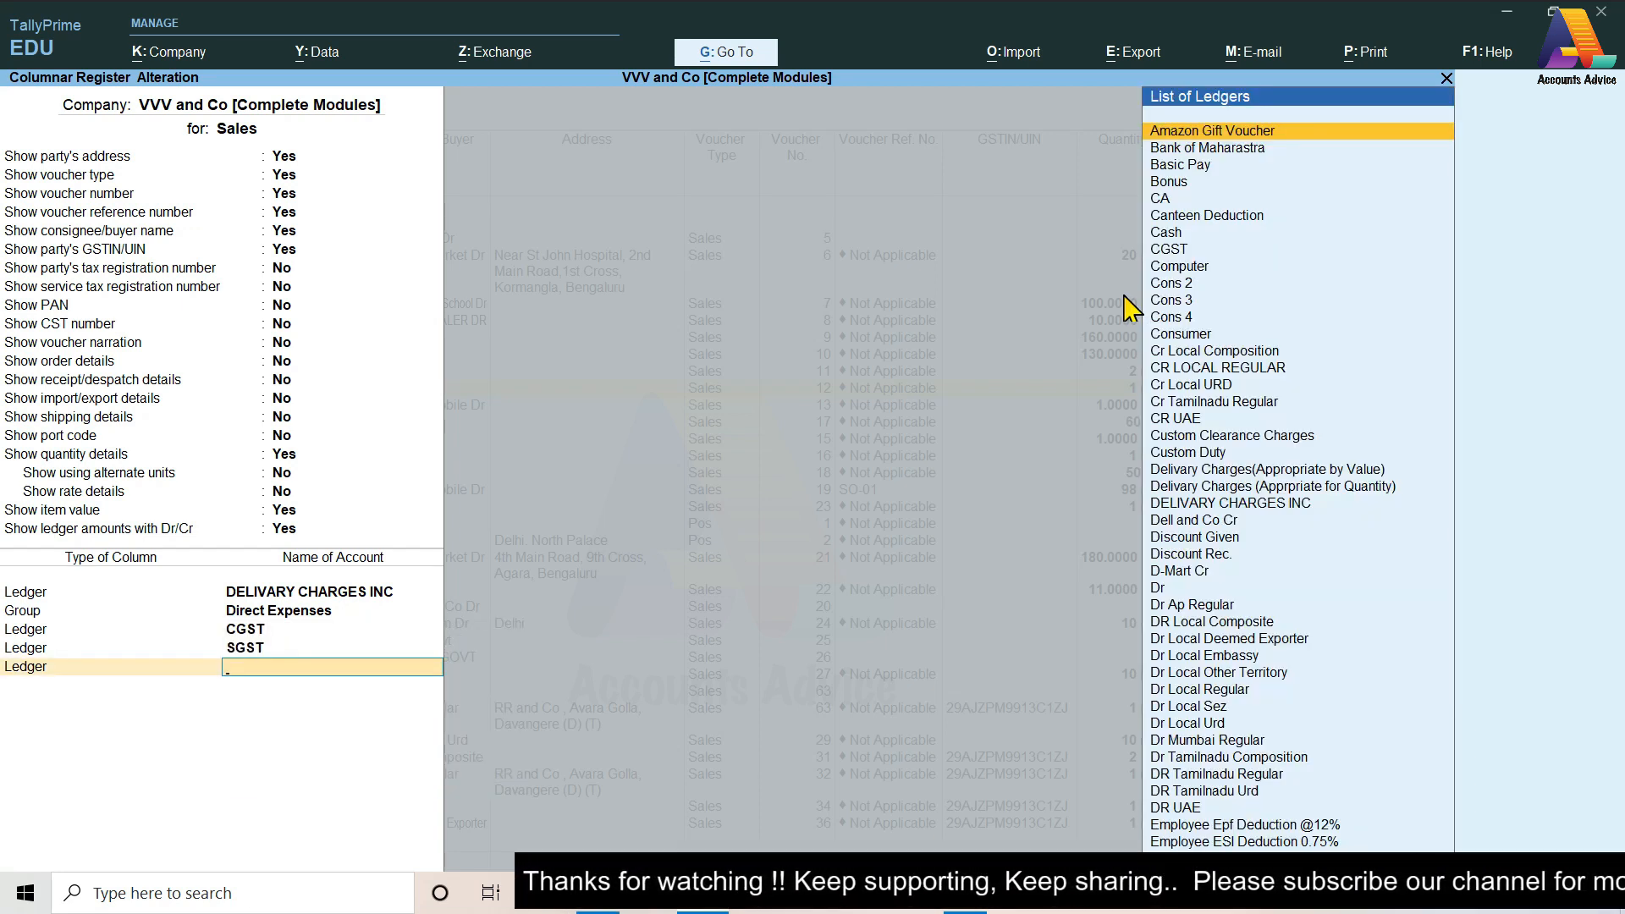
text(Ig)
key(Return)
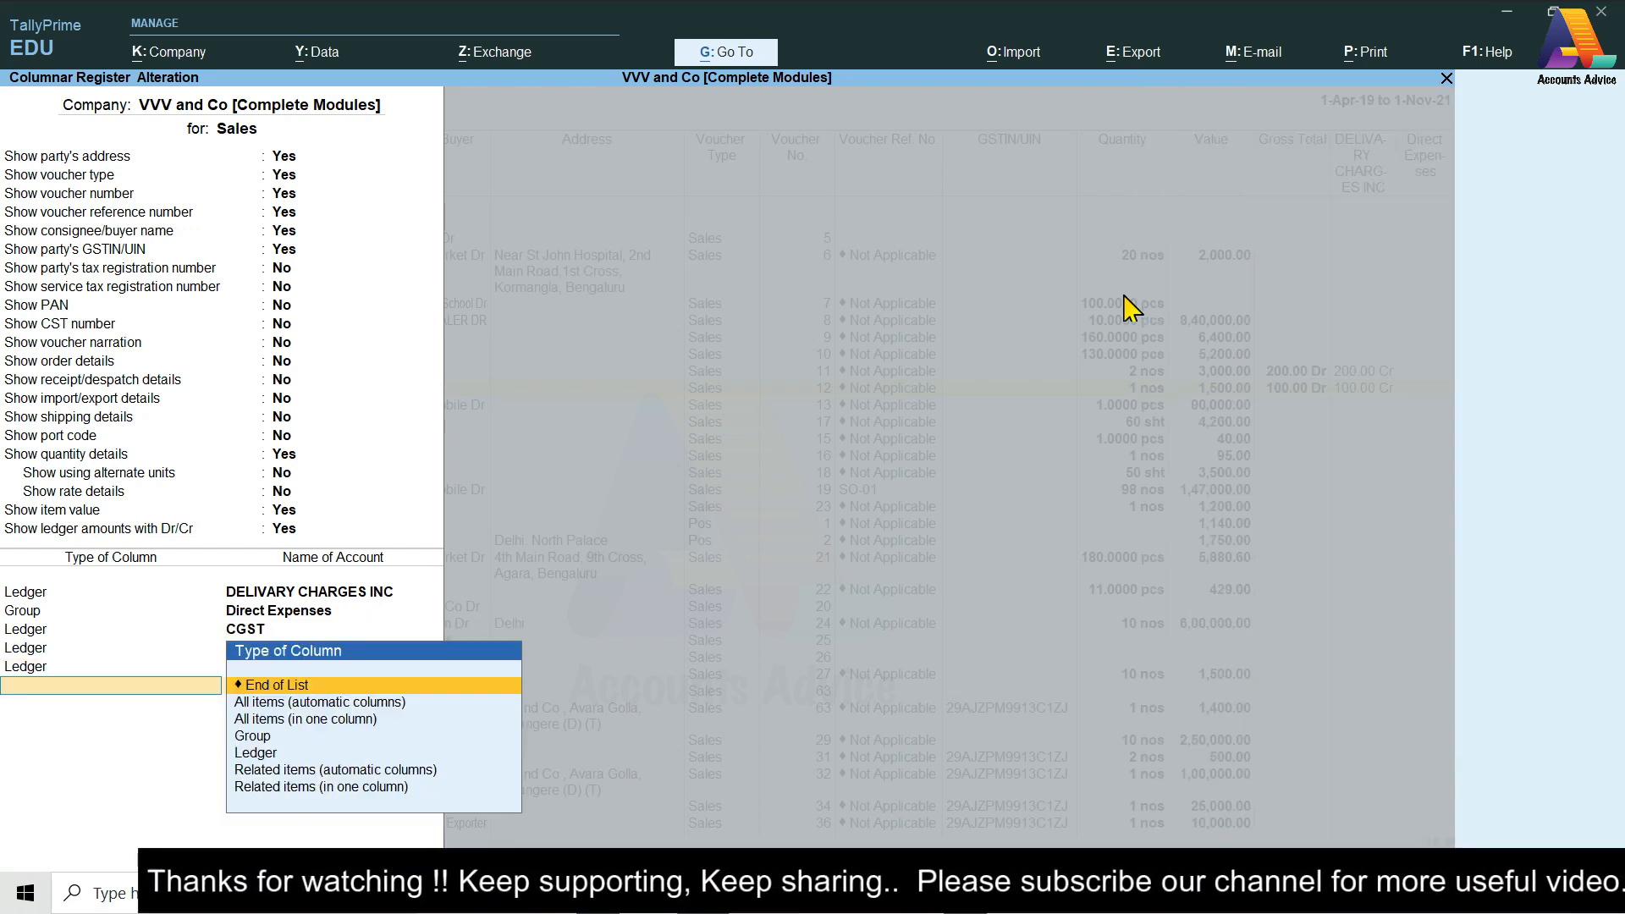
key(Return)
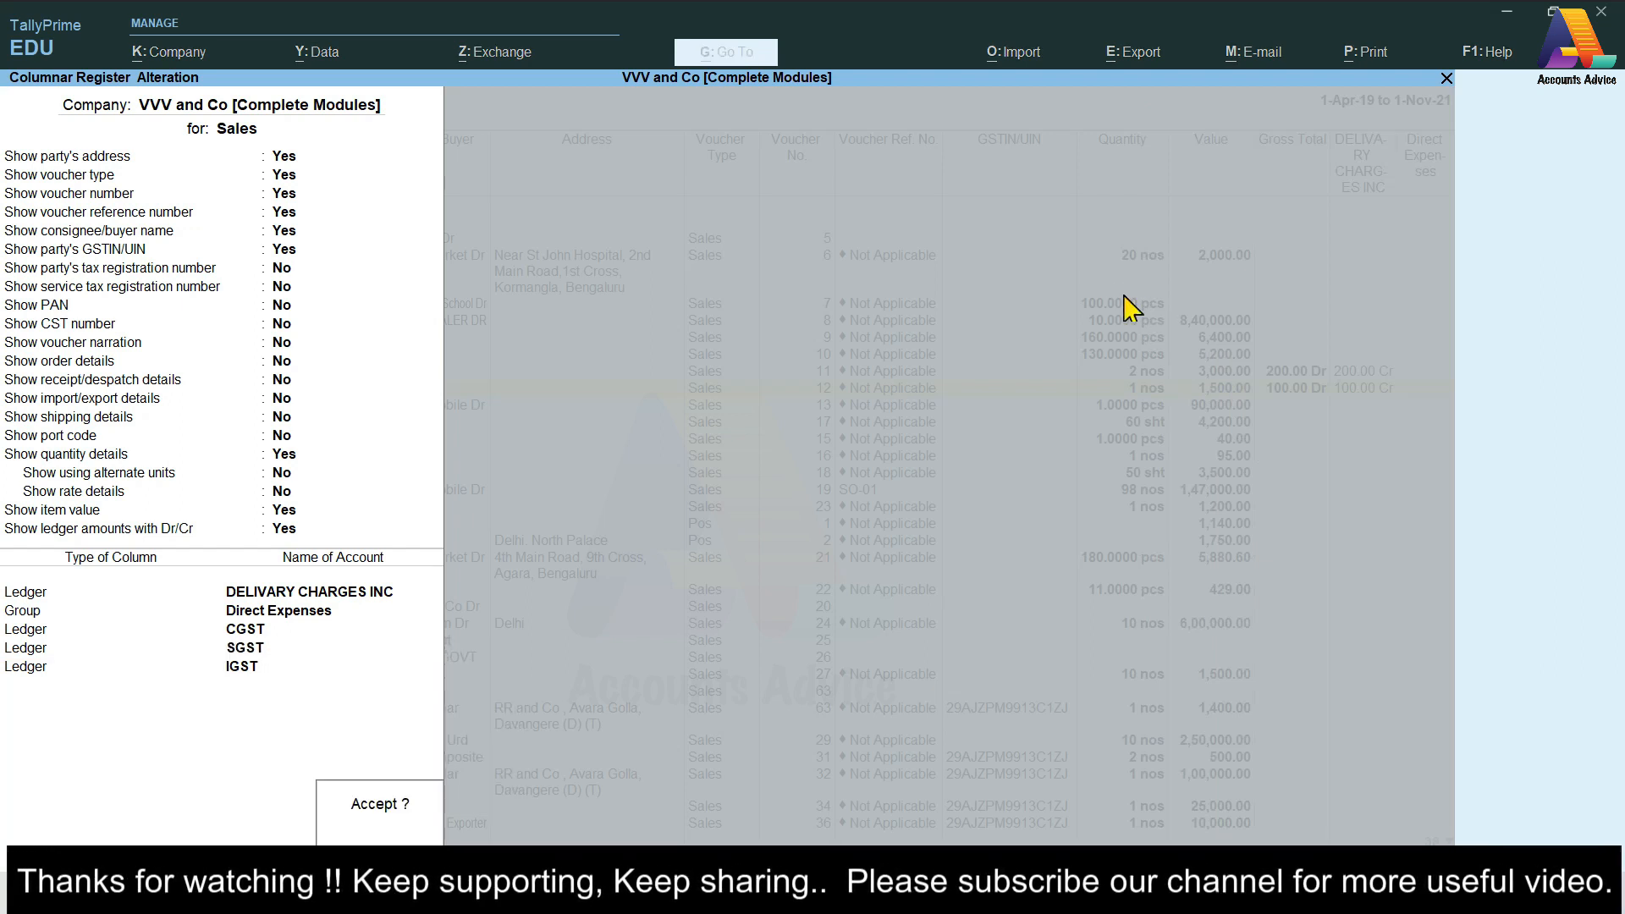
key(Return)
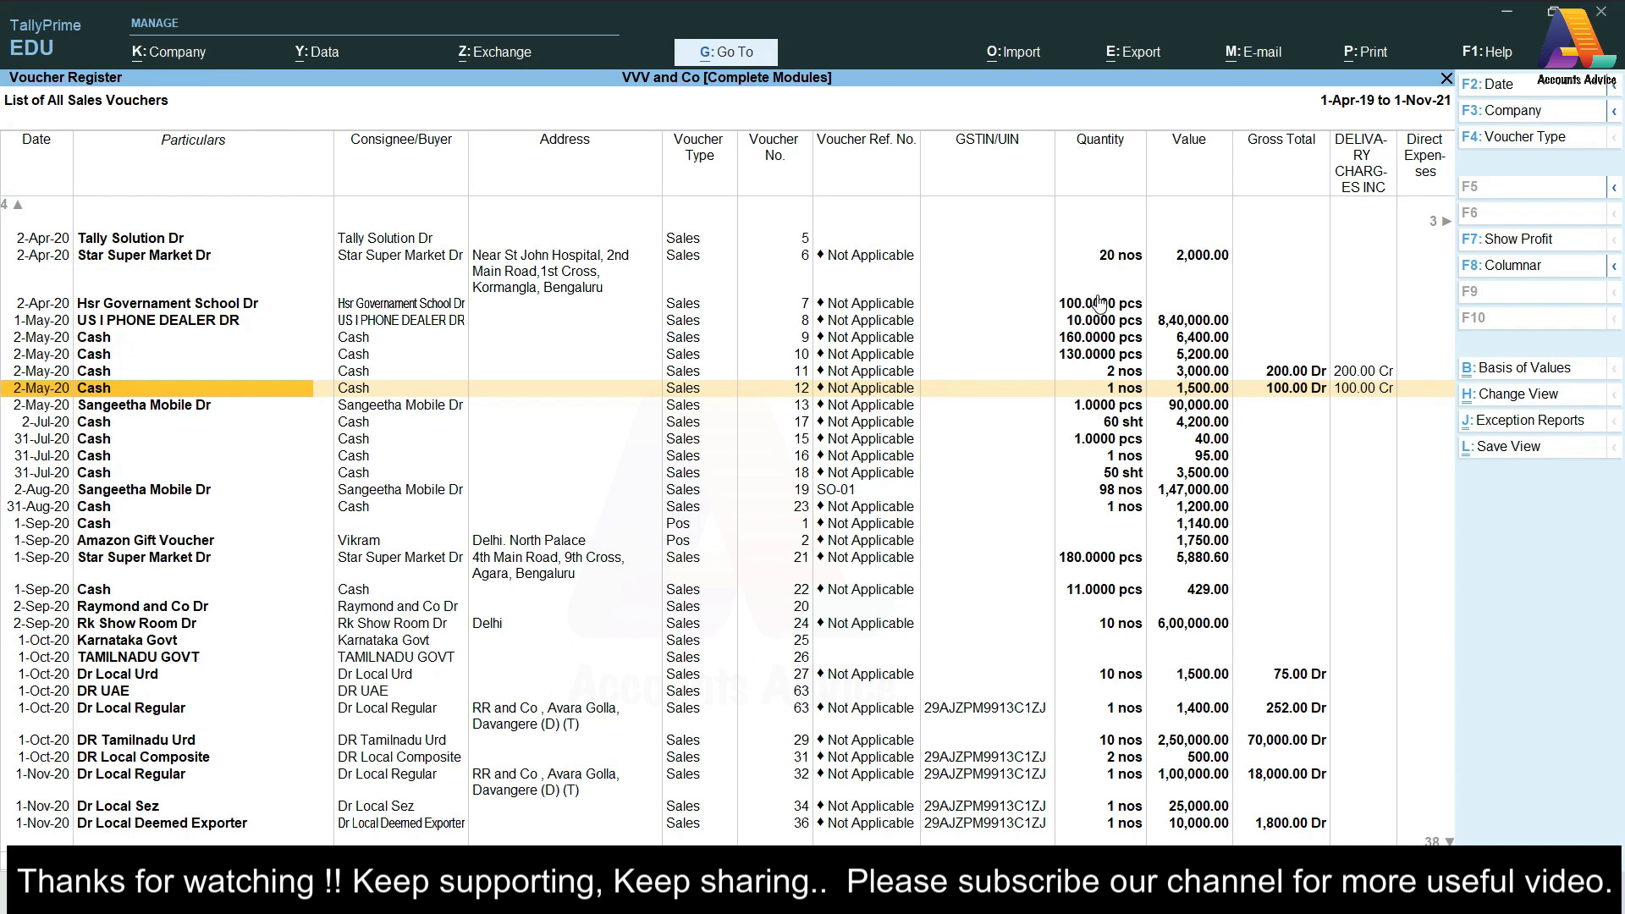
Step: Examine the CGST, SGST and IGST columns from the register's last voucher up to the early 2-Nov-20 entries
key(End)
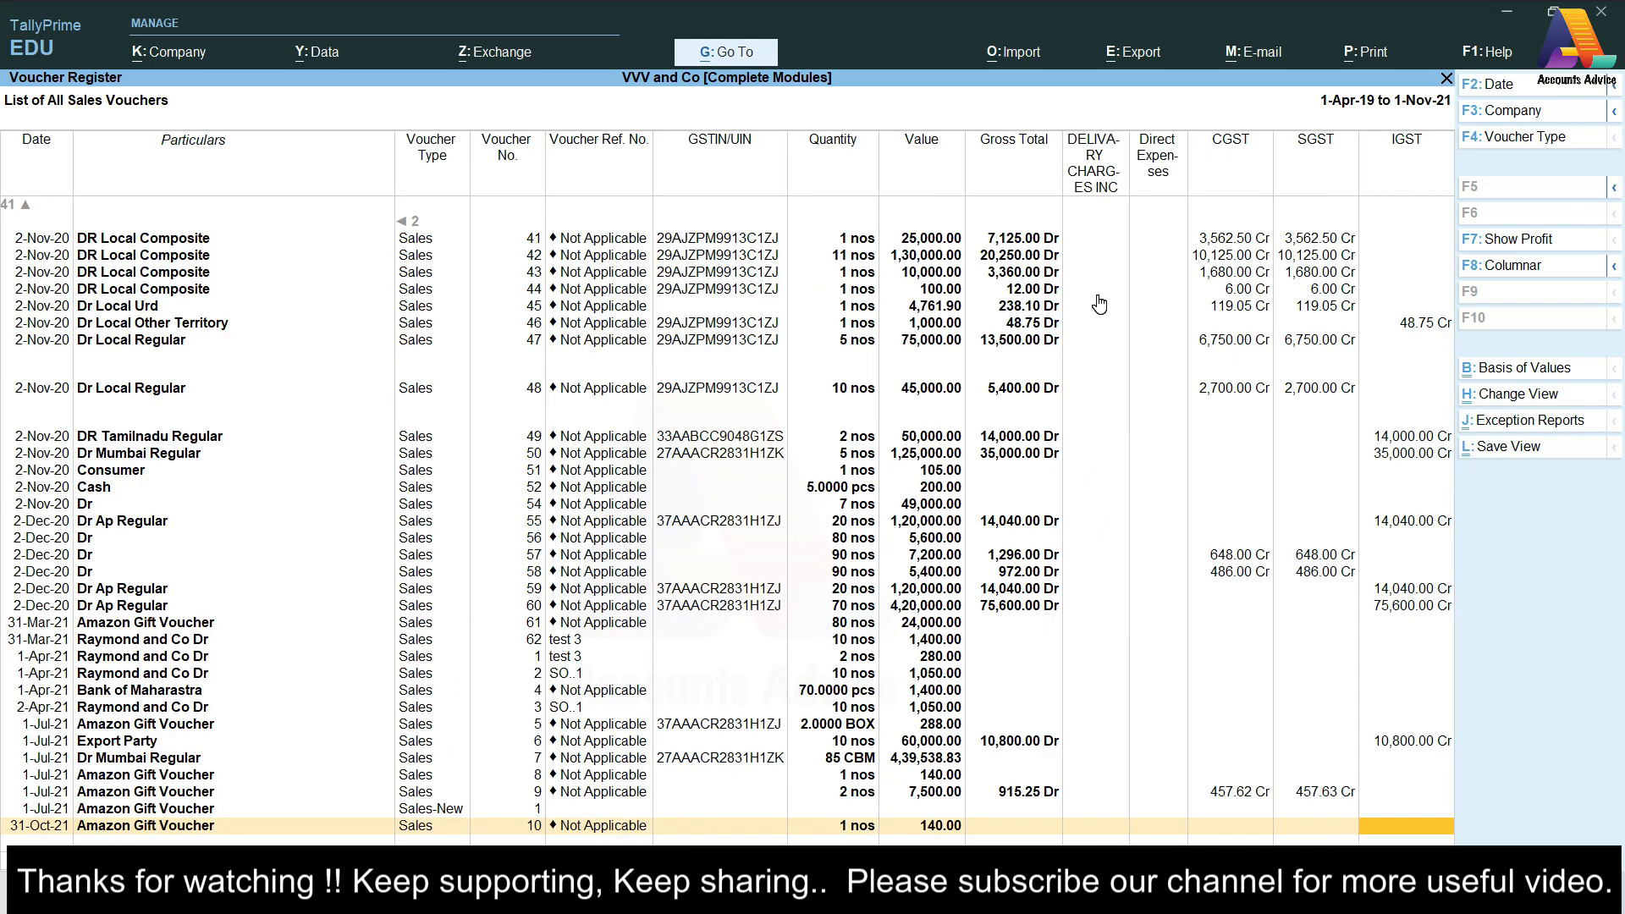
key(Up)
key(Up)
key(Up)
key(Up)
key(Up)
key(Up)
key(Up)
key(Up)
key(Up)
key(Up)
key(Up)
key(Up)
key(Up)
key(Up)
key(Up)
key(Up)
key(Up)
key(Up)
key(Up)
key(Up)
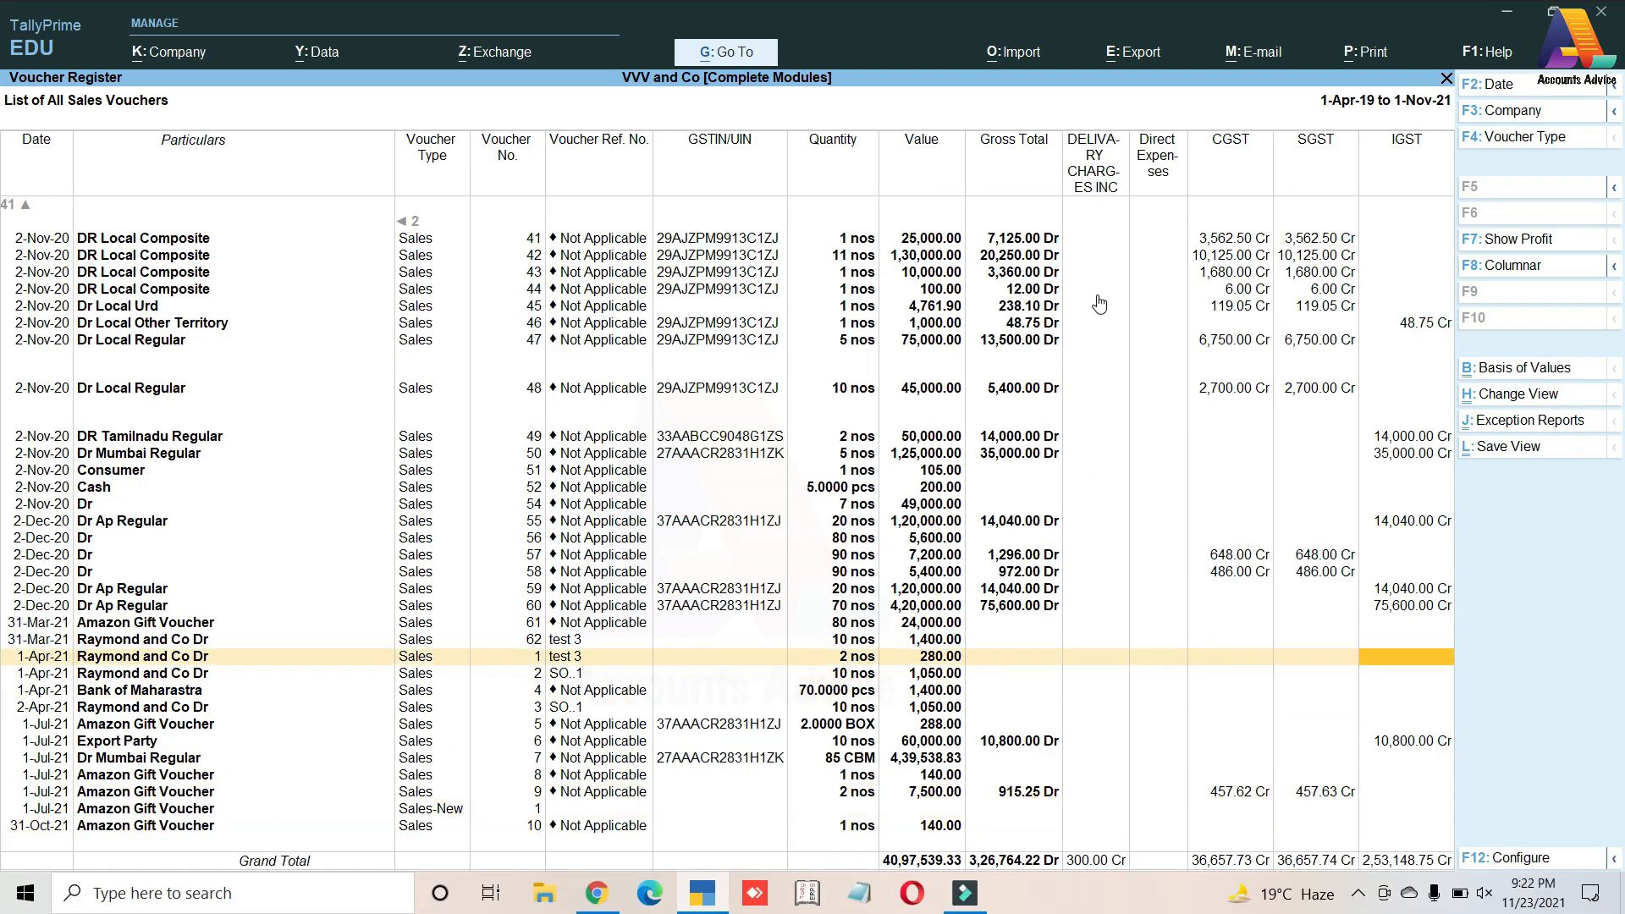
key(Up)
key(Up)
key(Up)
key(Up)
key(Up)
key(Up)
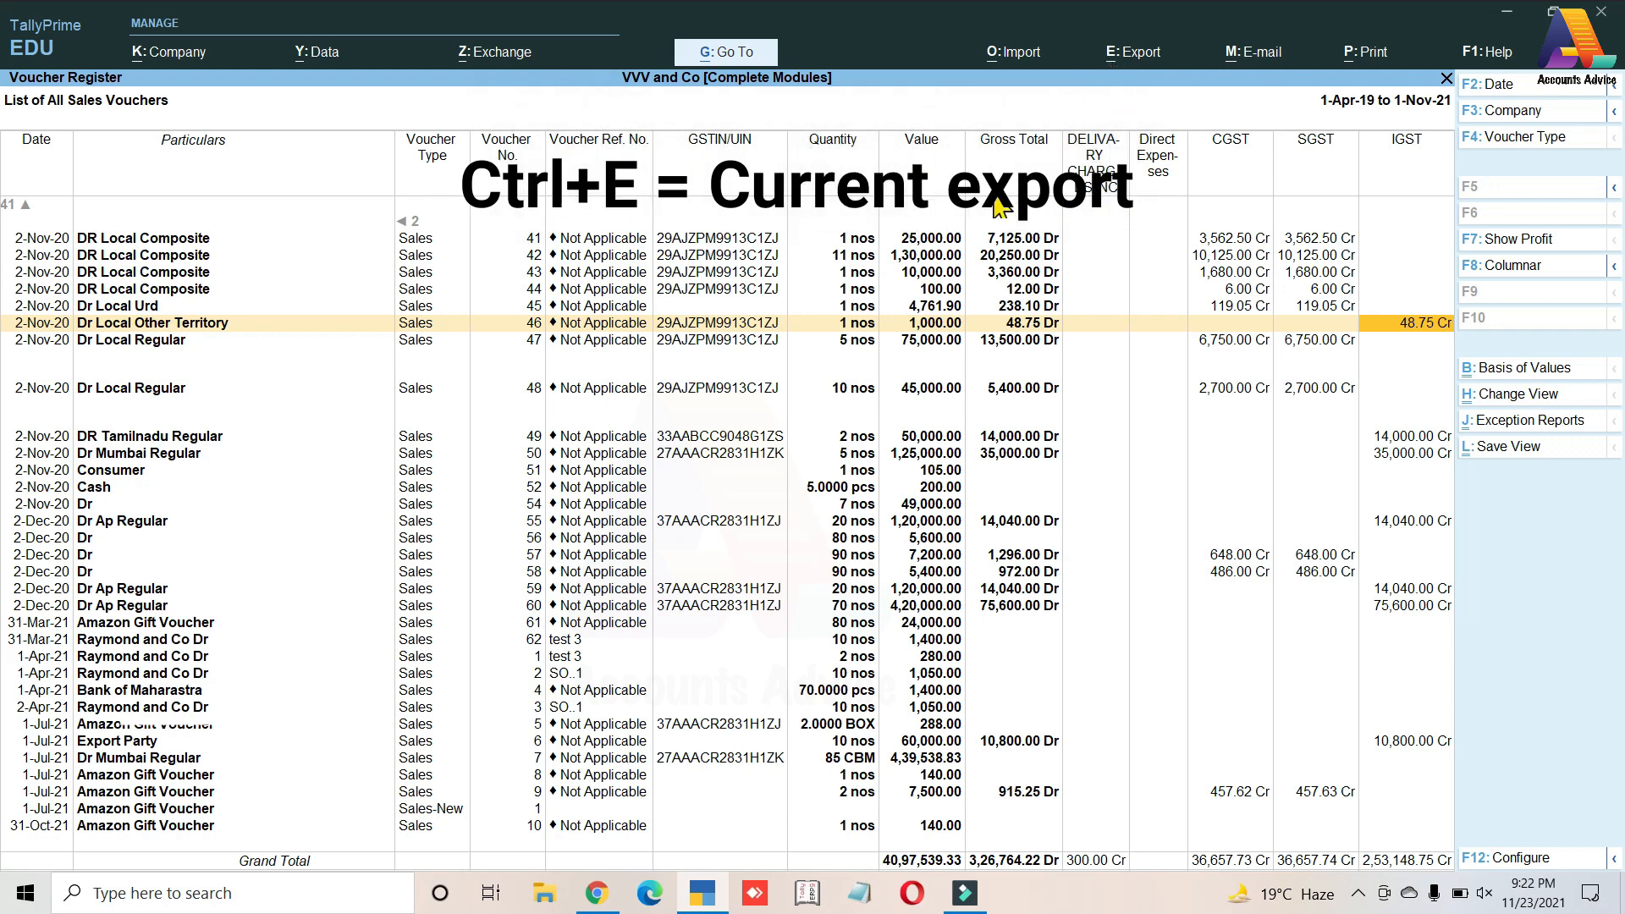
Step: Open the export configuration for the current report and expand the list to show all settings
click(1124, 59)
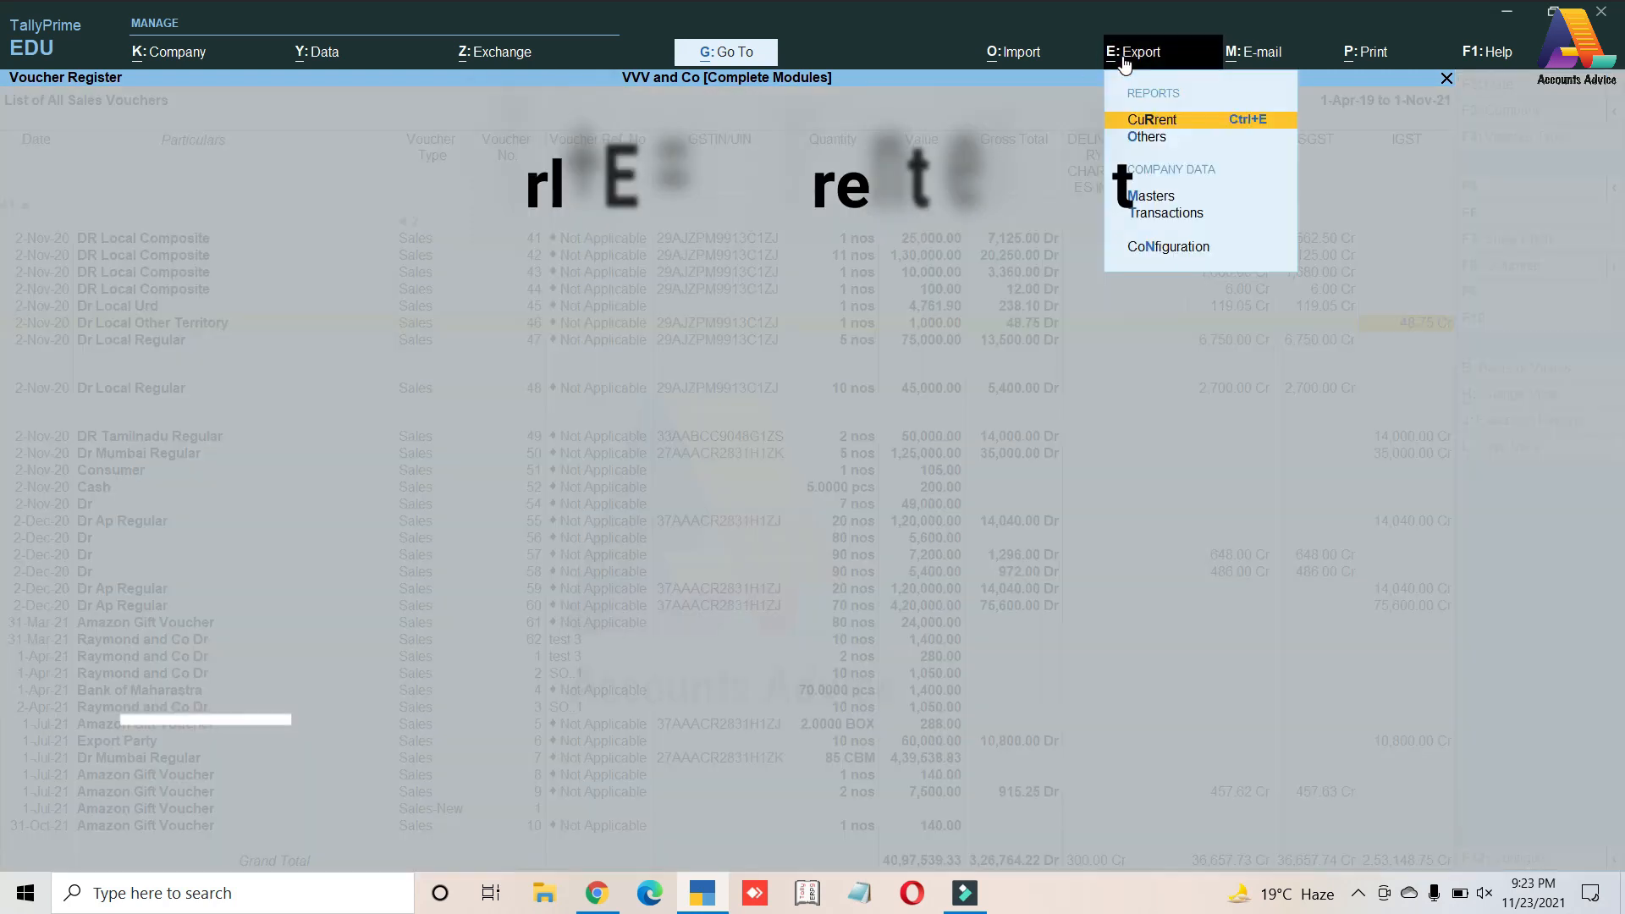
click(1244, 131)
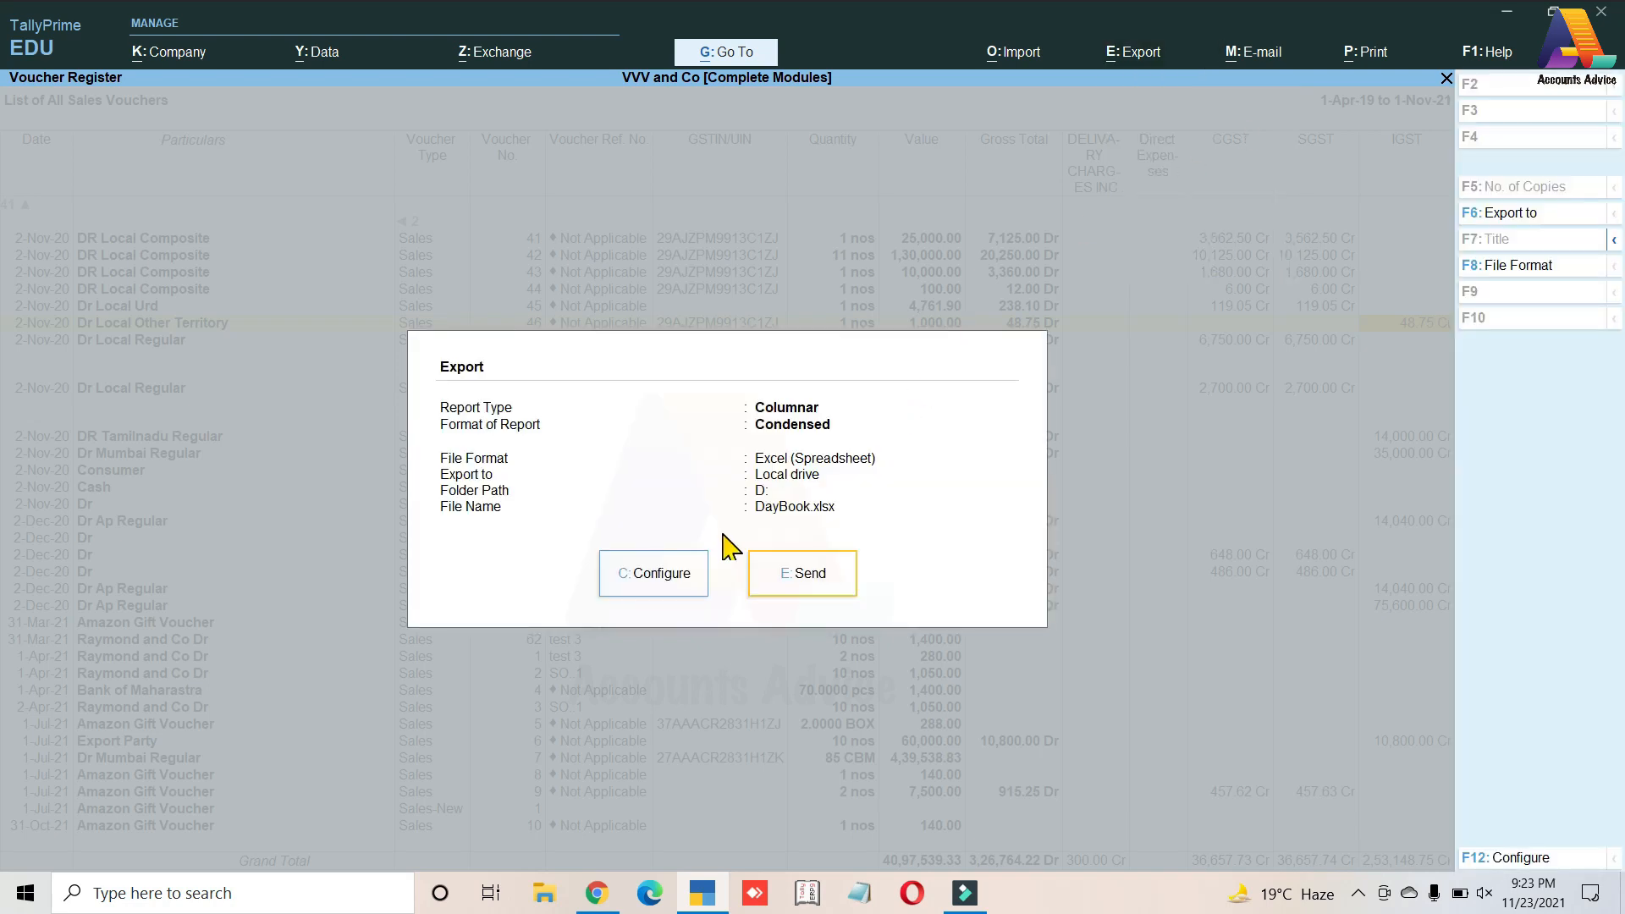
click(697, 579)
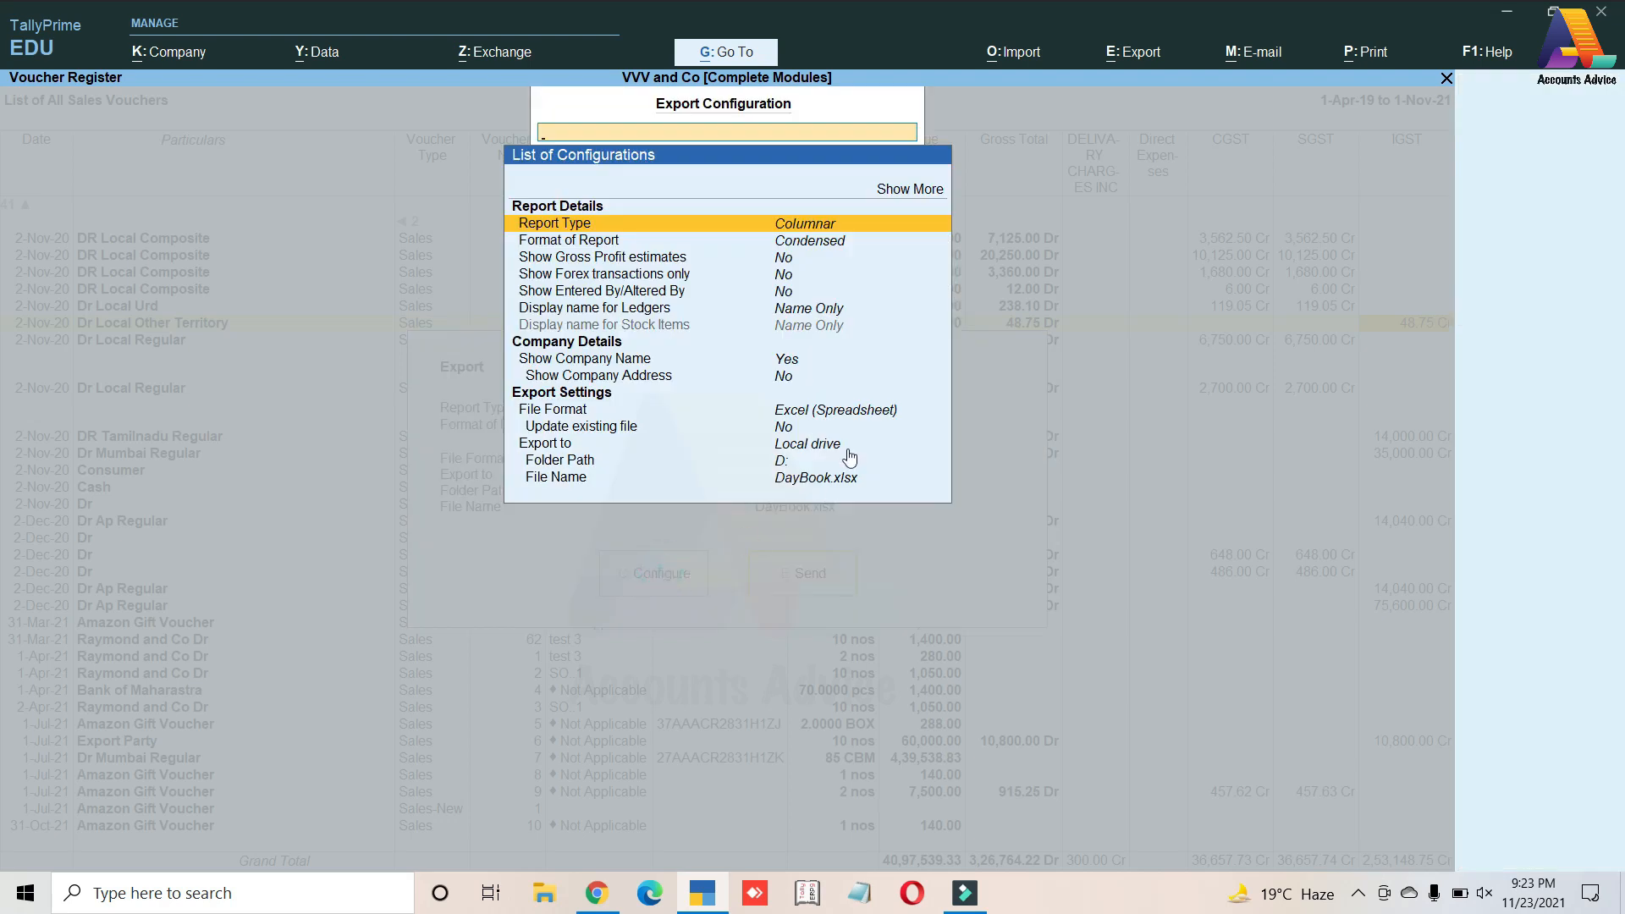
key(Up)
key(Up)
key(Return)
key(Down)
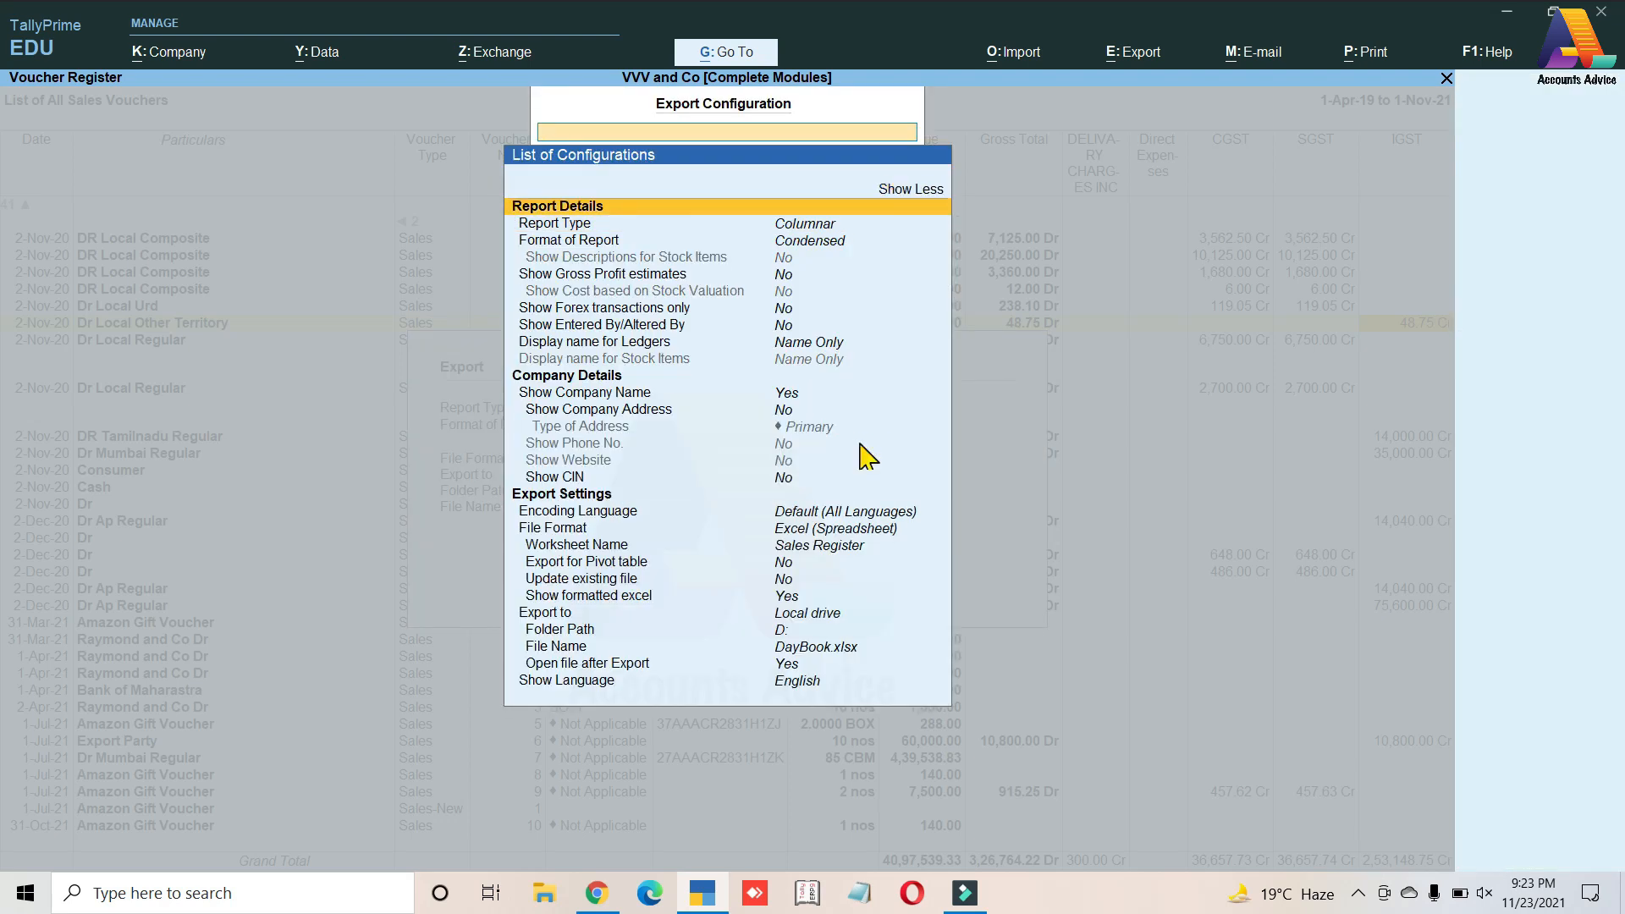
Step: Look through the export configuration from the report details down to the file format setting
key(Down)
key(Down)
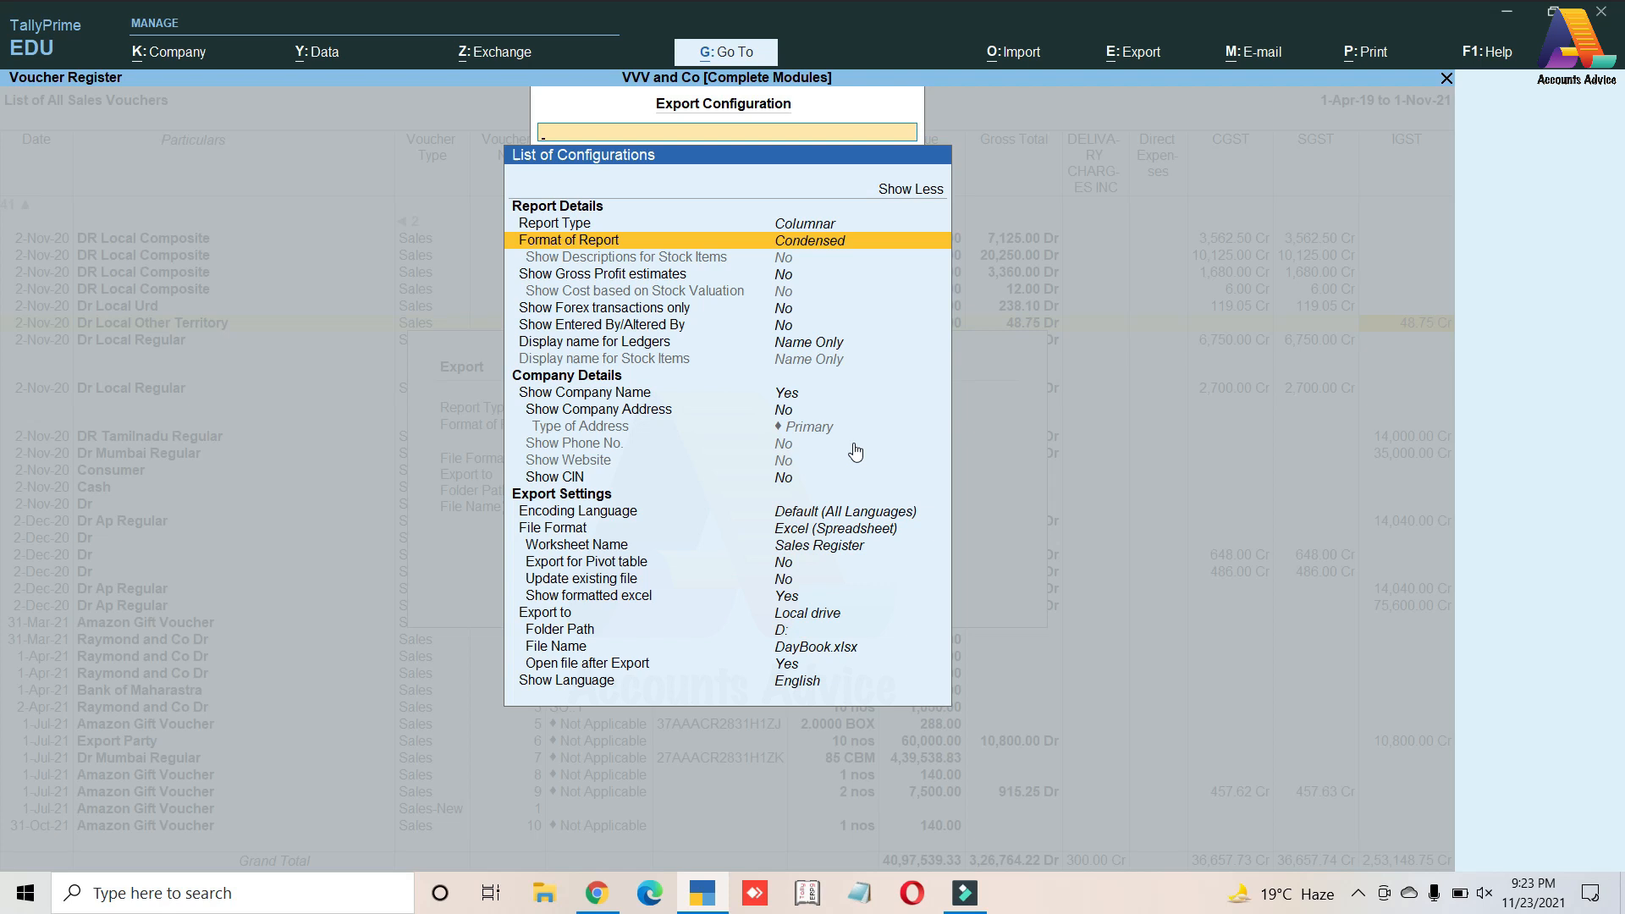
key(Down)
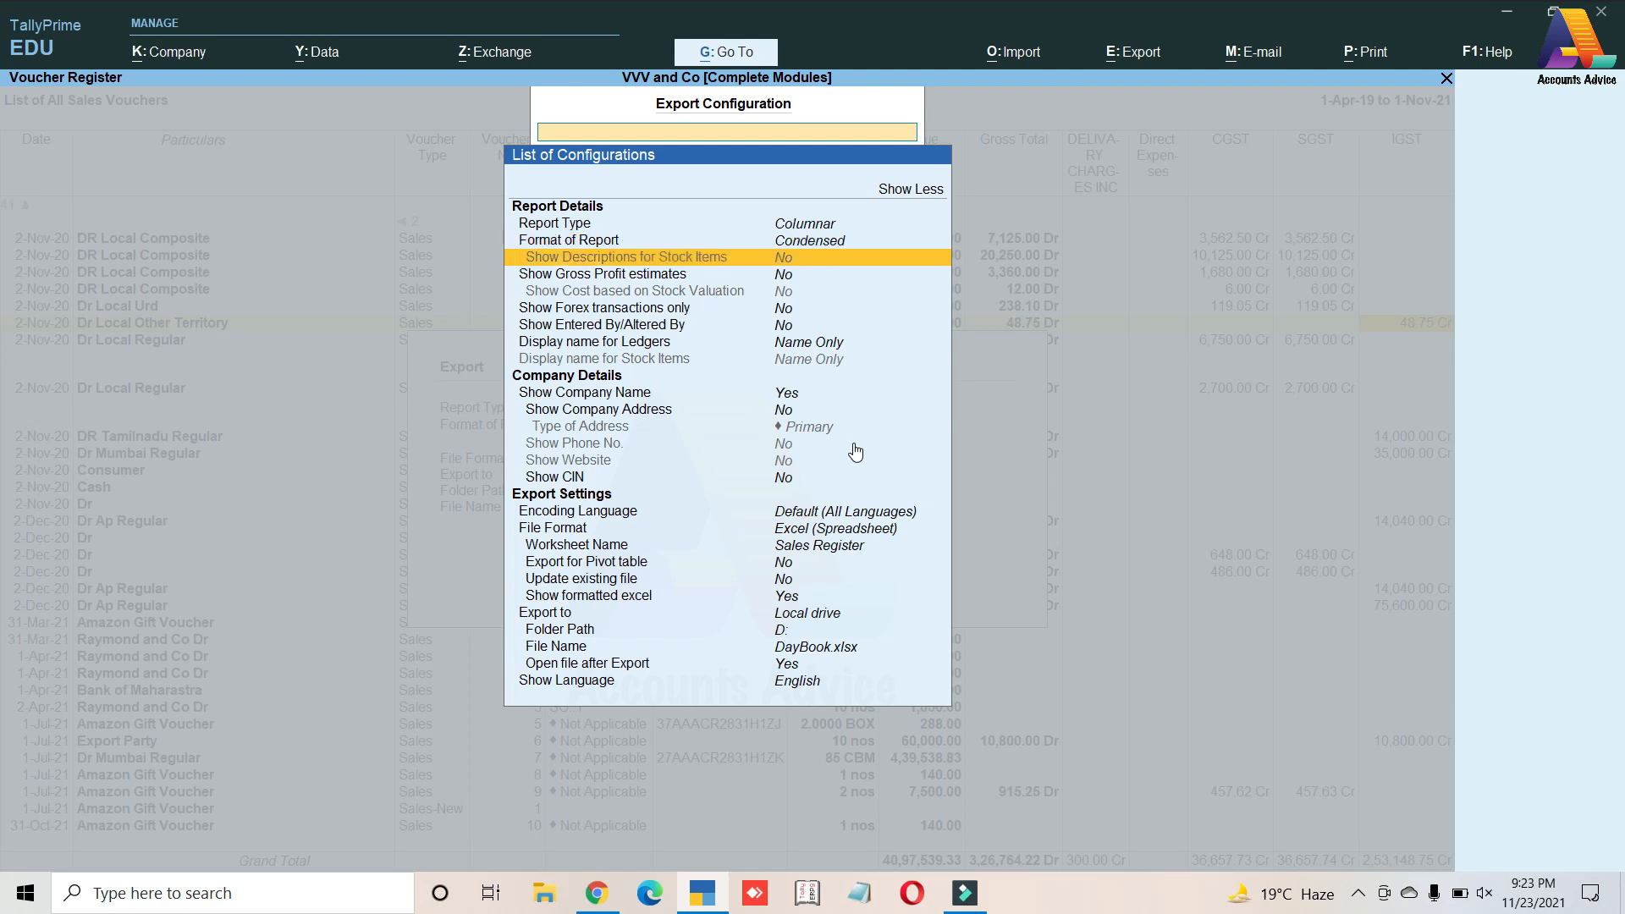
key(Down)
key(Down)
key(Down)
key(Down)
key(Down)
key(Down)
key(Down)
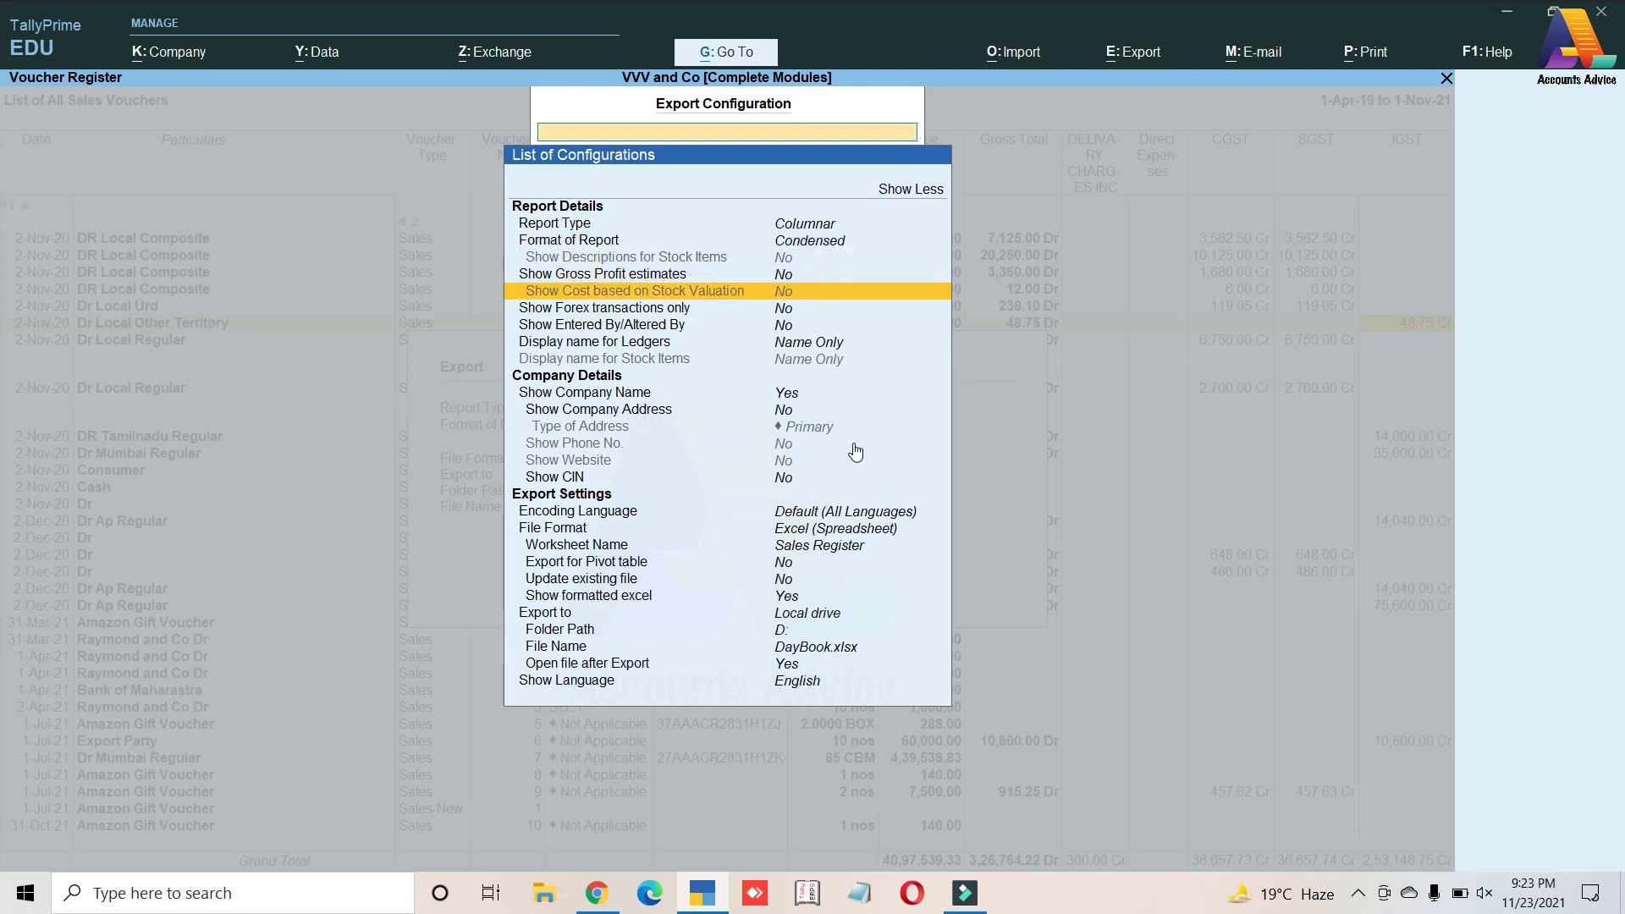
key(Down)
key(Down)
key(Down)
key(Down)
key(Down)
key(Down)
key(Down)
key(Down)
key(Down)
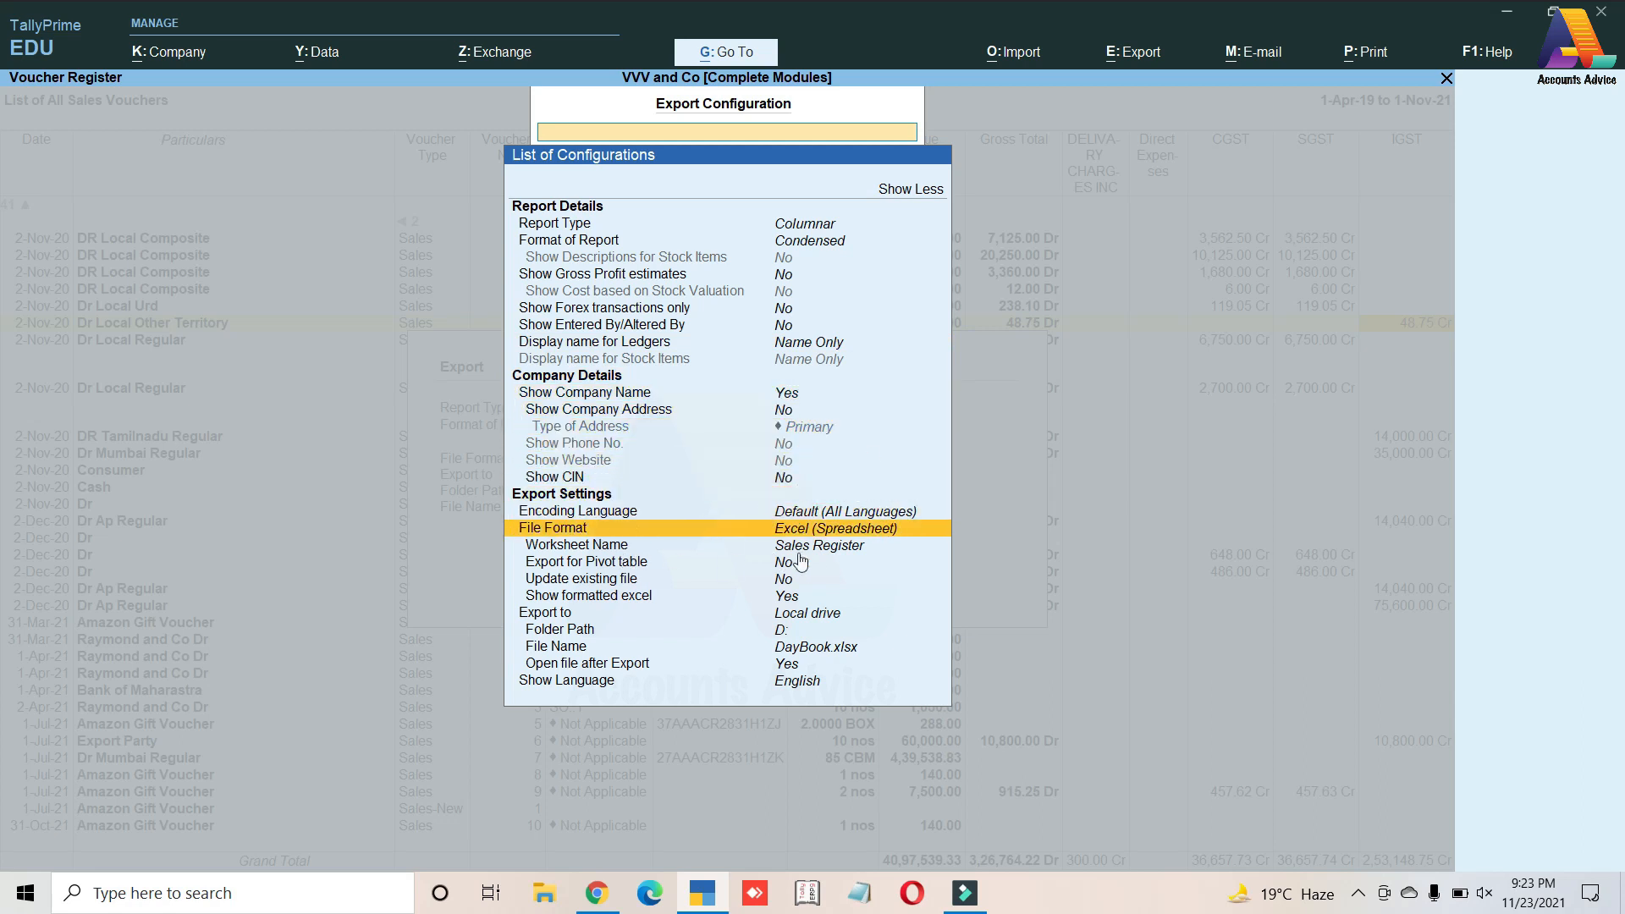
Step: Keep Excel (Spreadsheet) as the file format and export the register to D: as DayBook.xlsx, overwriting the existing file
key(Return)
key(Return)
key(Escape)
click(820, 582)
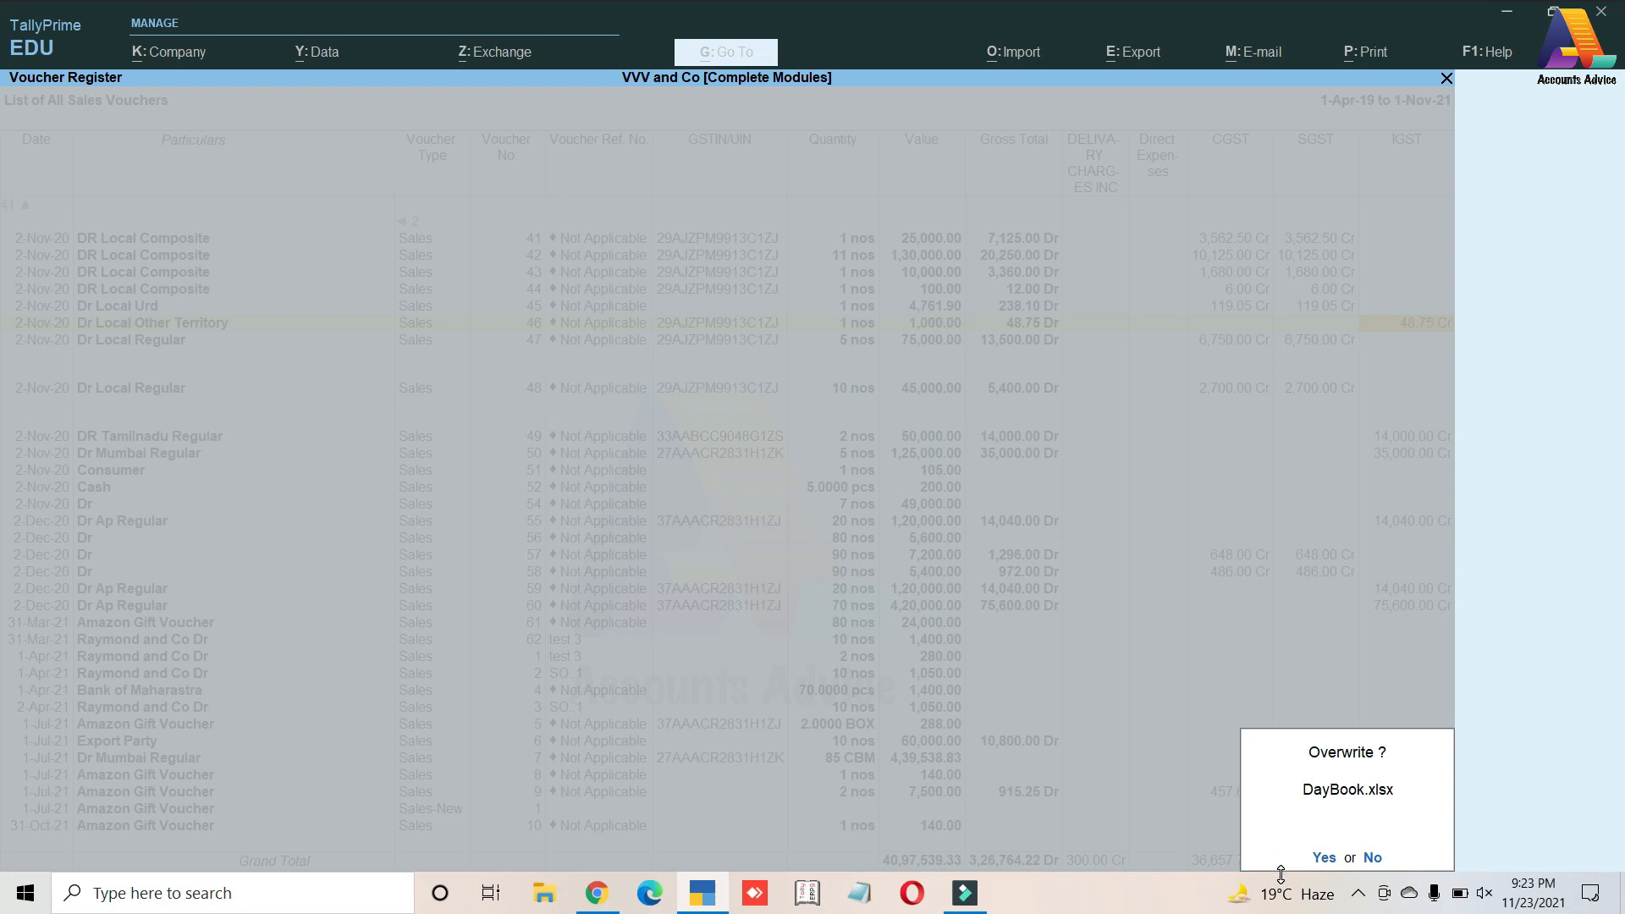
click(1324, 857)
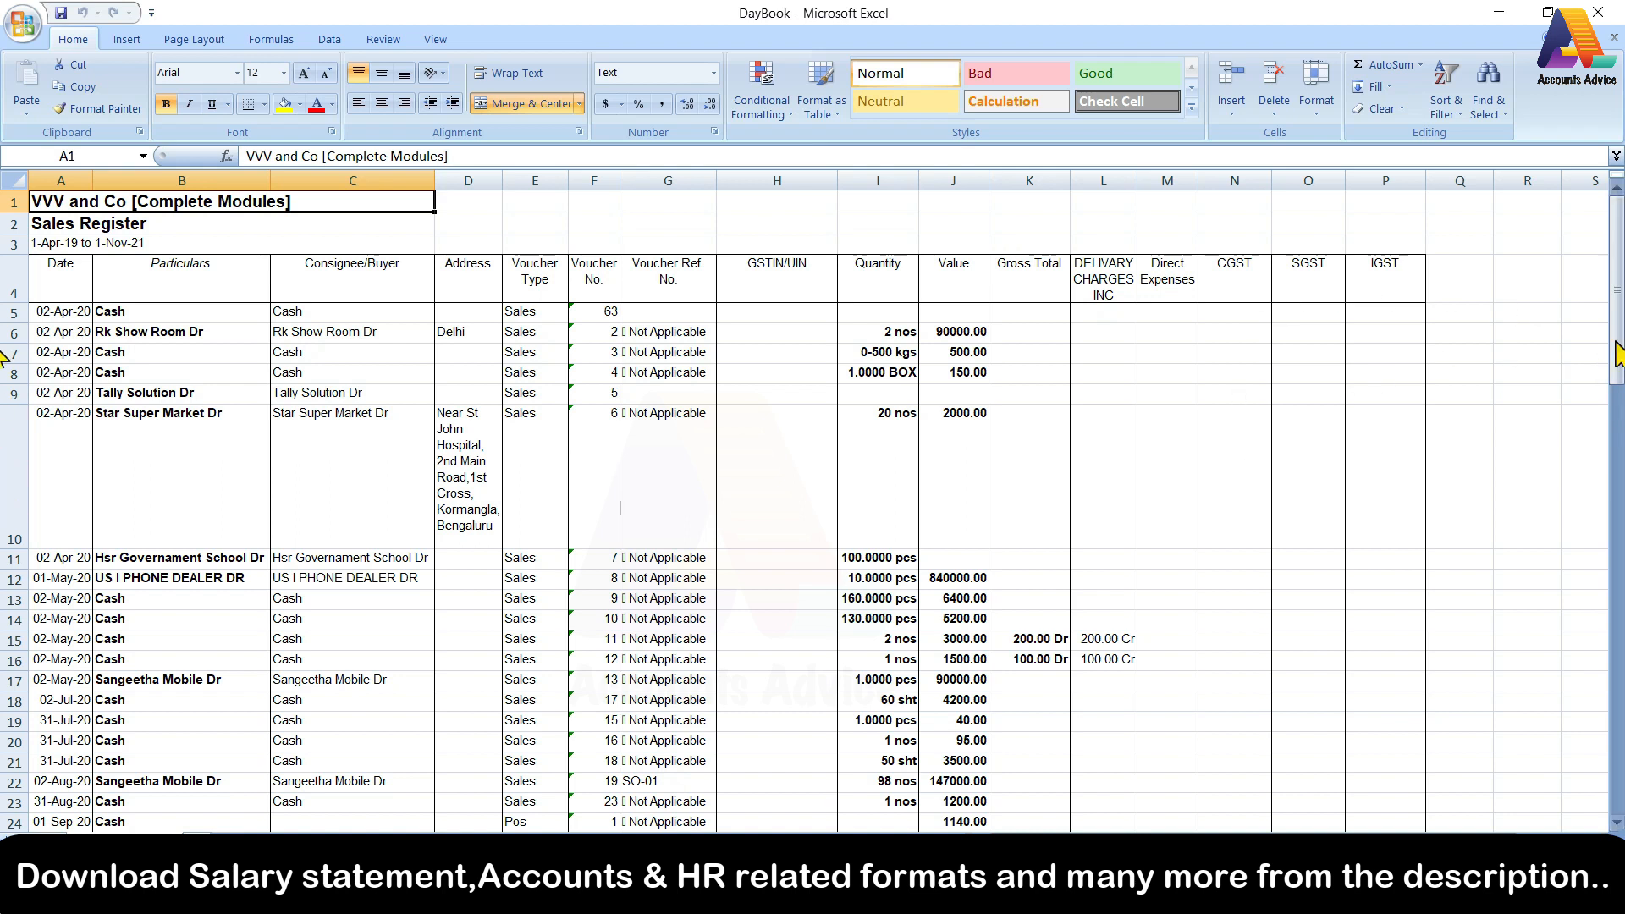
Step: Look through the exported Sales Register worksheet down to the November 2020 entries and back to its heading
drag(1620, 309, 1621, 534)
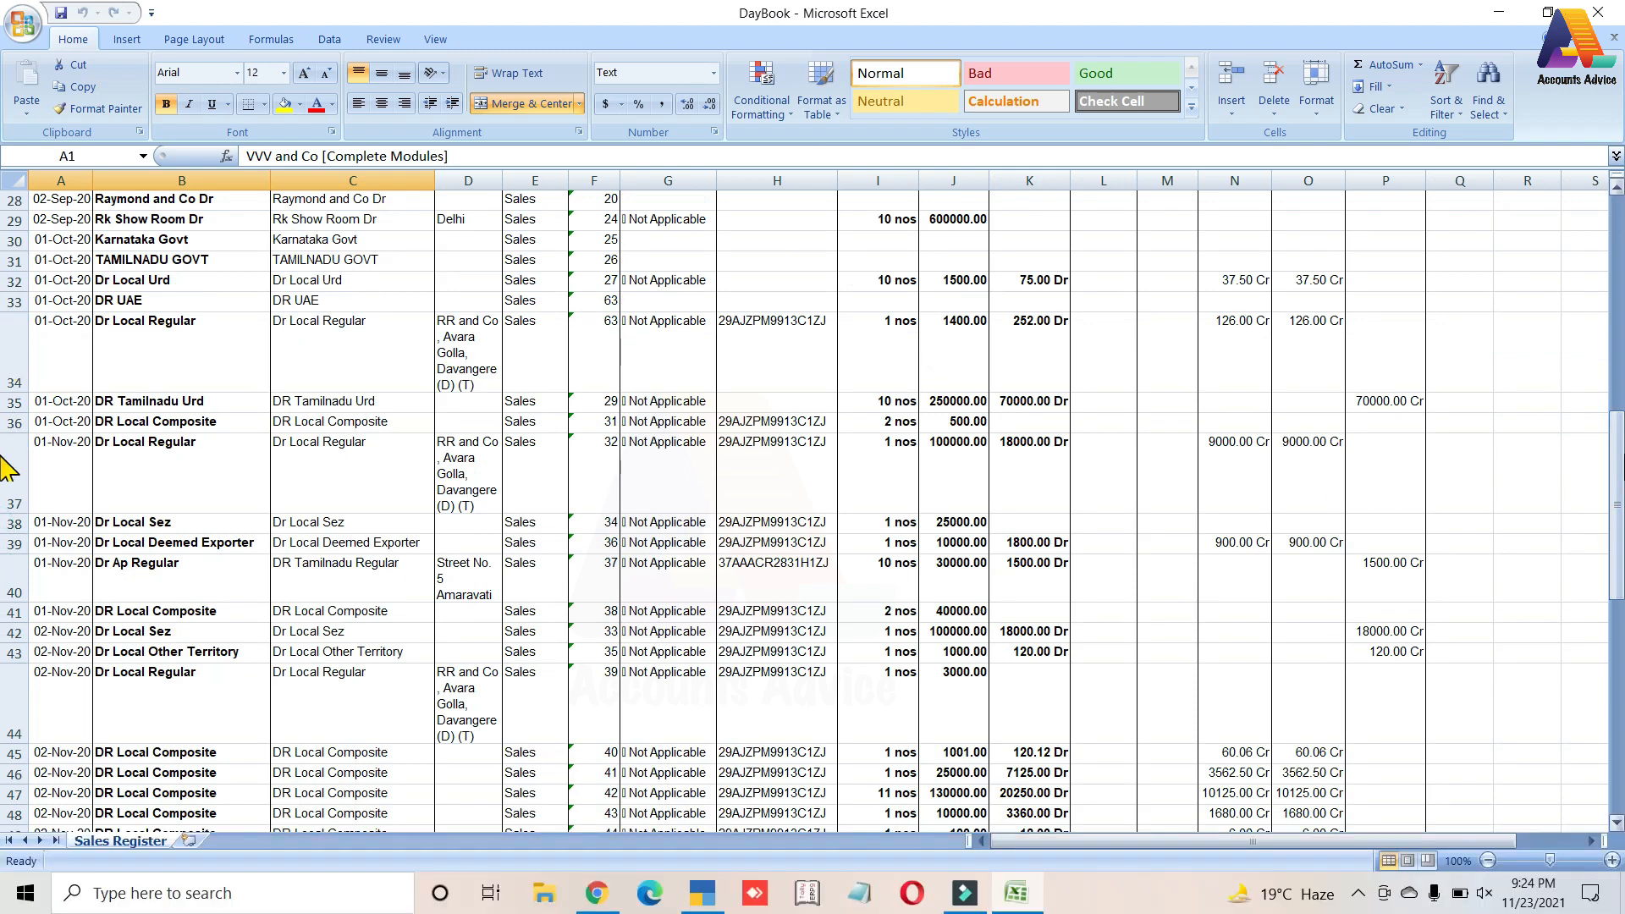
drag(1615, 486, 1618, 288)
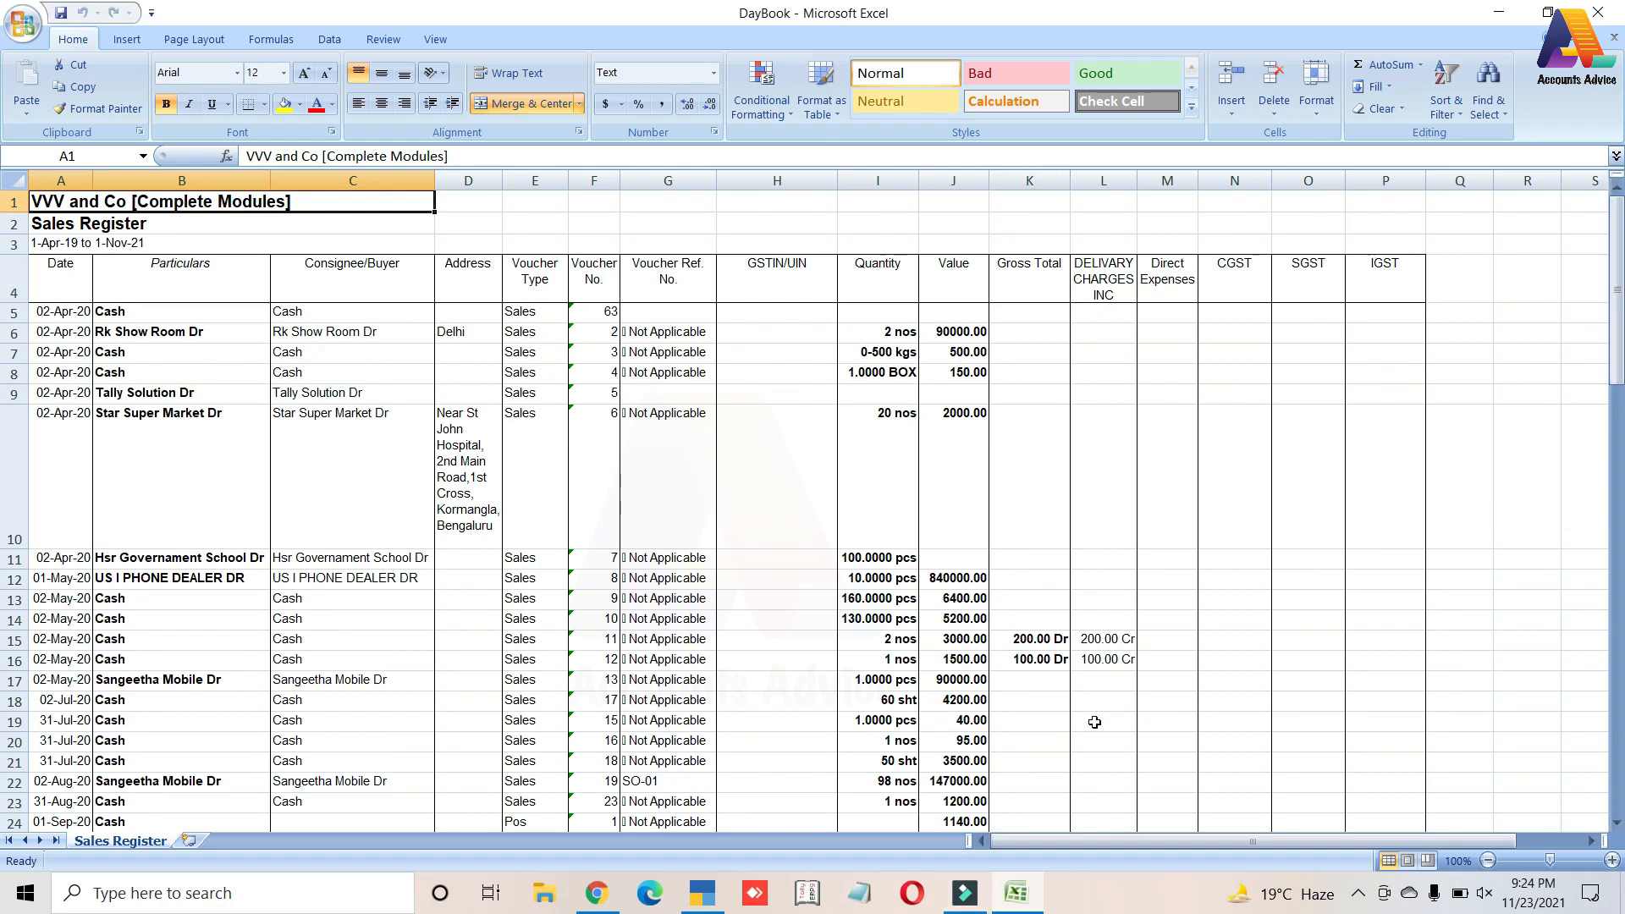
Step: Switch back to TallyPrime and leave the voucher register and monthly sales register, returning to the Account Books list
click(705, 893)
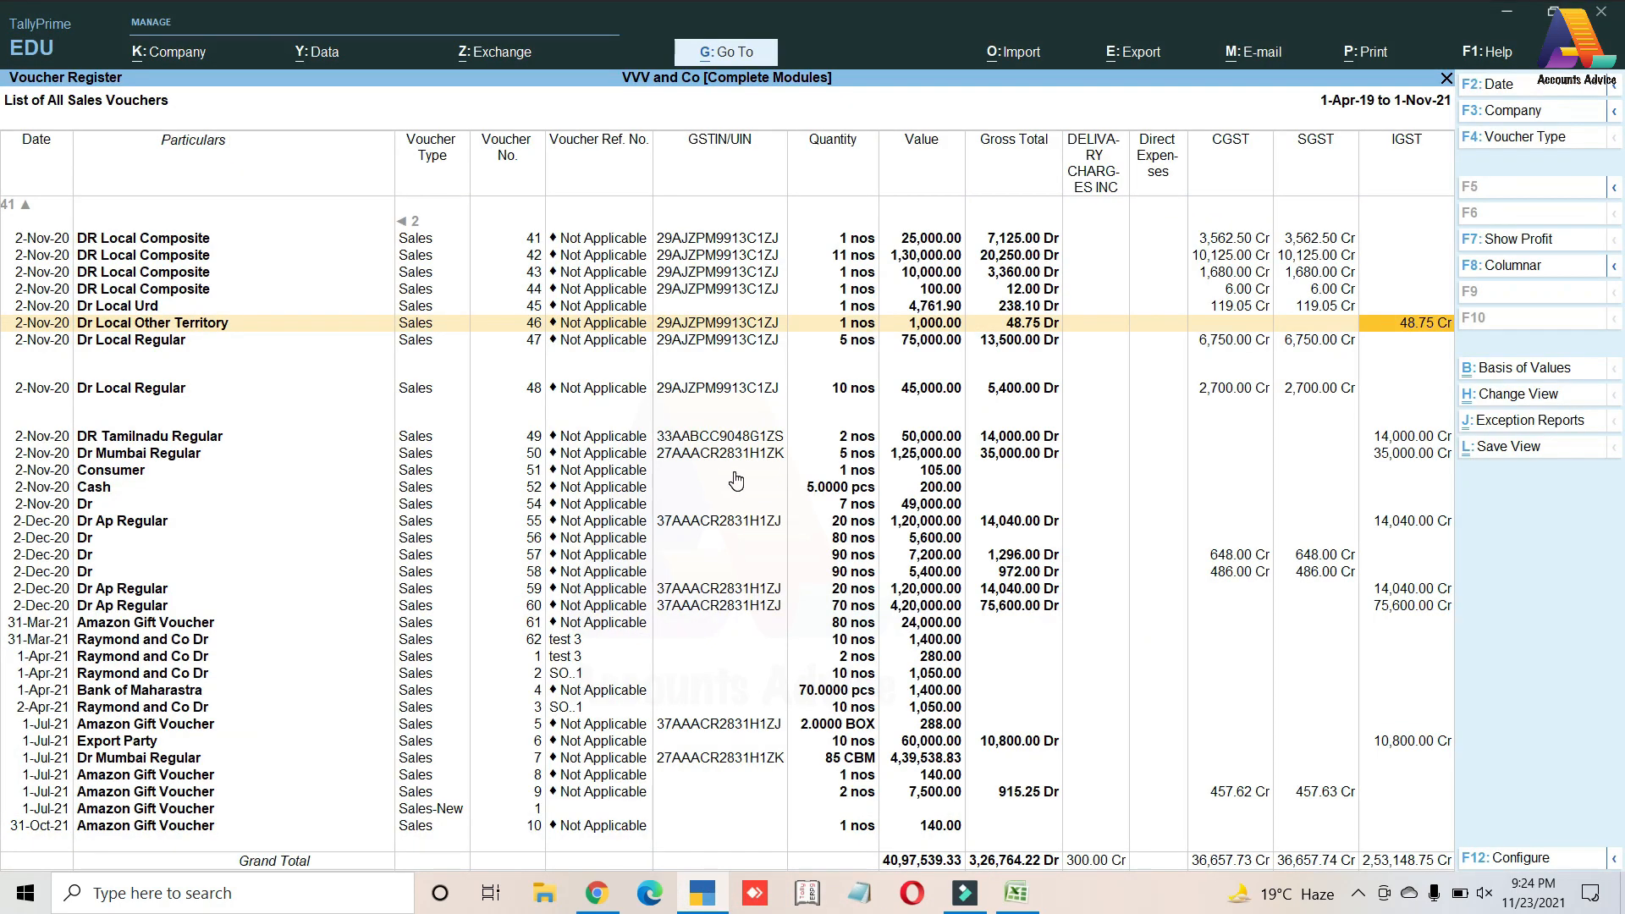
key(Escape)
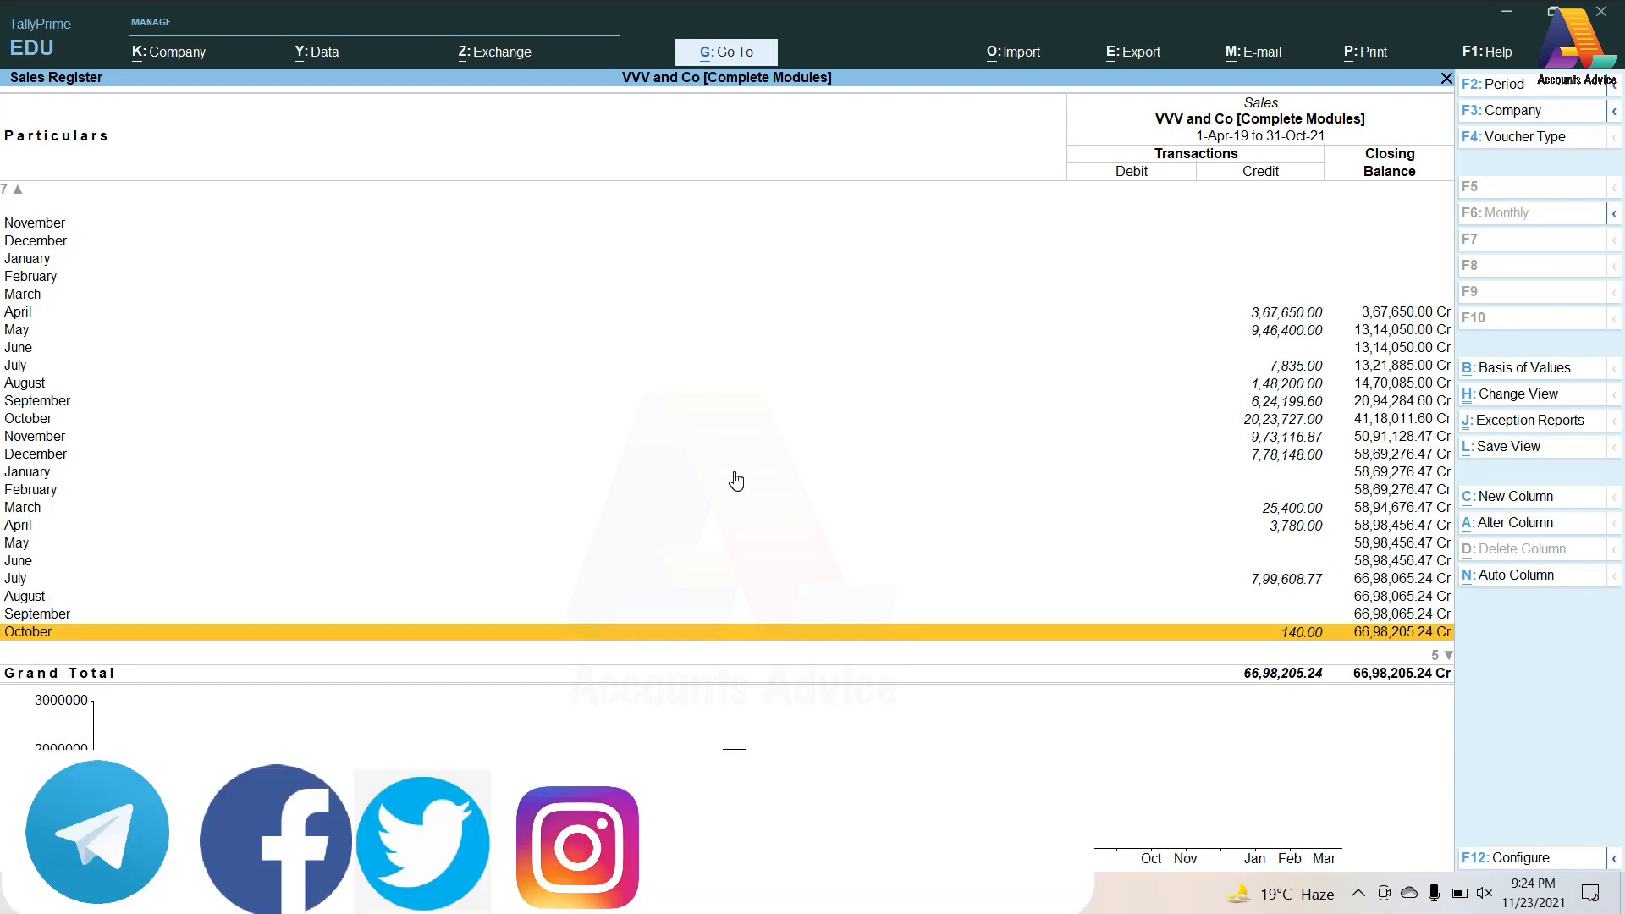
key(Escape)
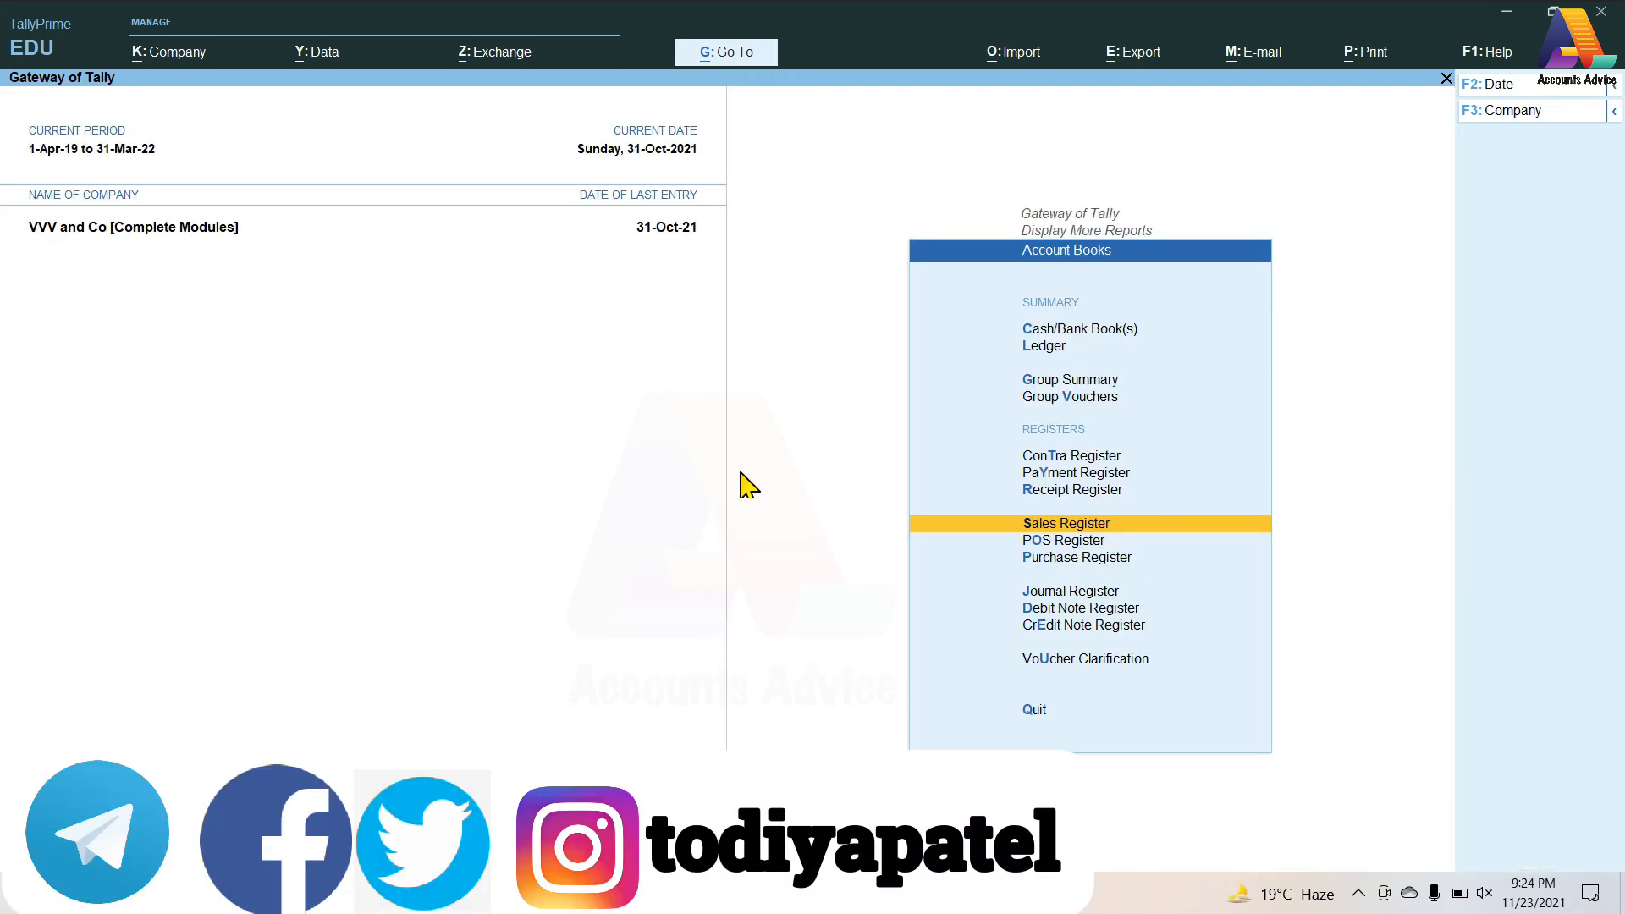